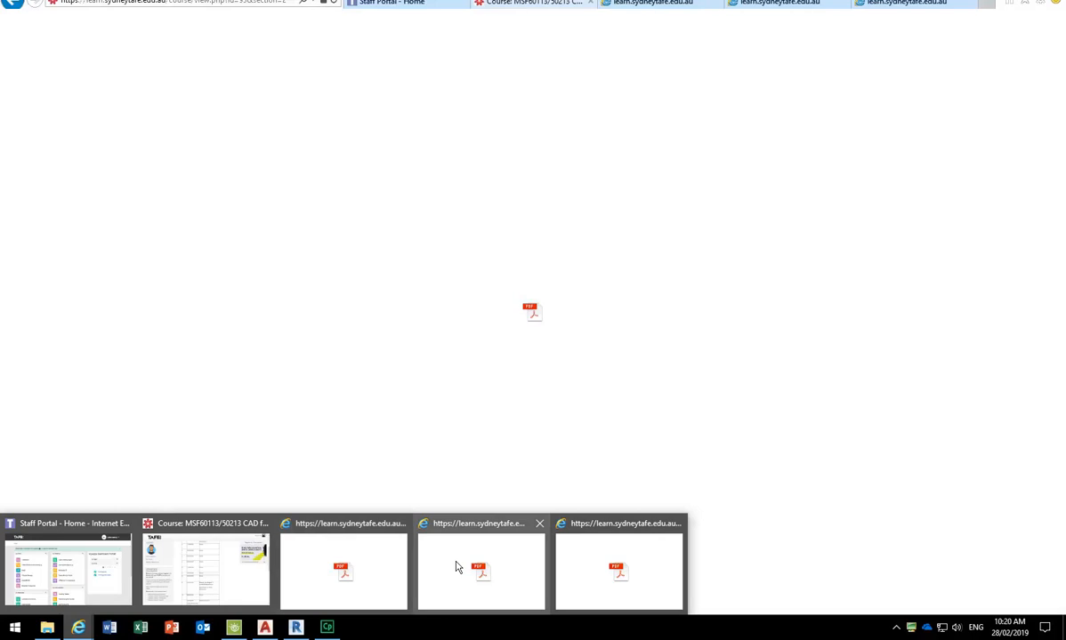
# - Open the Exercise 3 conference room plan PDF and examine its furniture layout and dimensions
pyautogui.click(455, 567)
pyautogui.scroll(2, 358, 312)
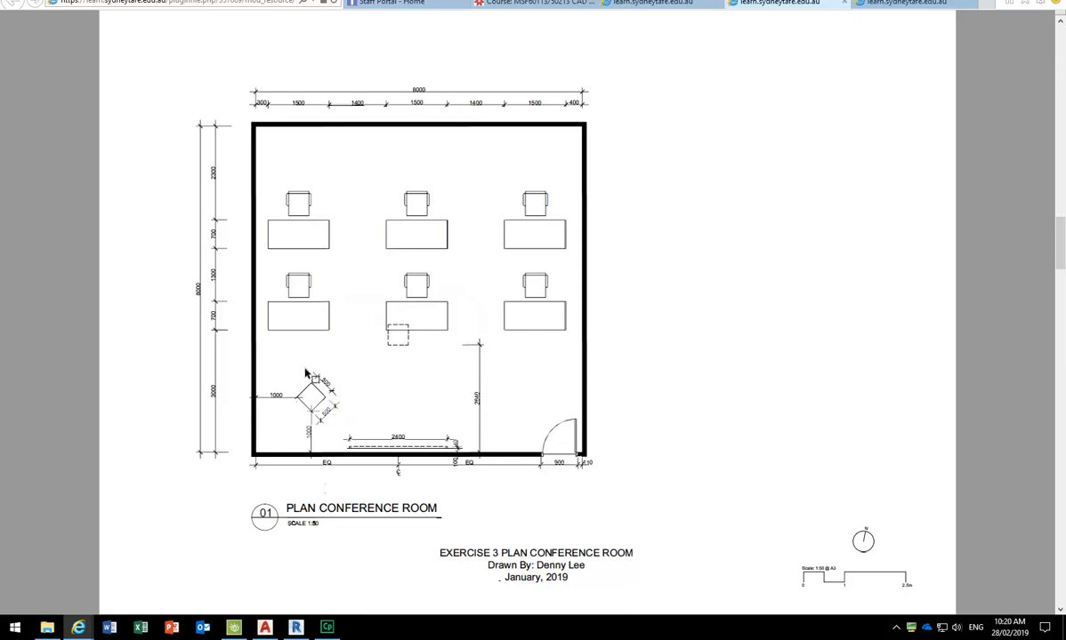
# - Switch to AutoCAD and make A-JOIN-ABOVE the current layer
pyautogui.click(266, 630)
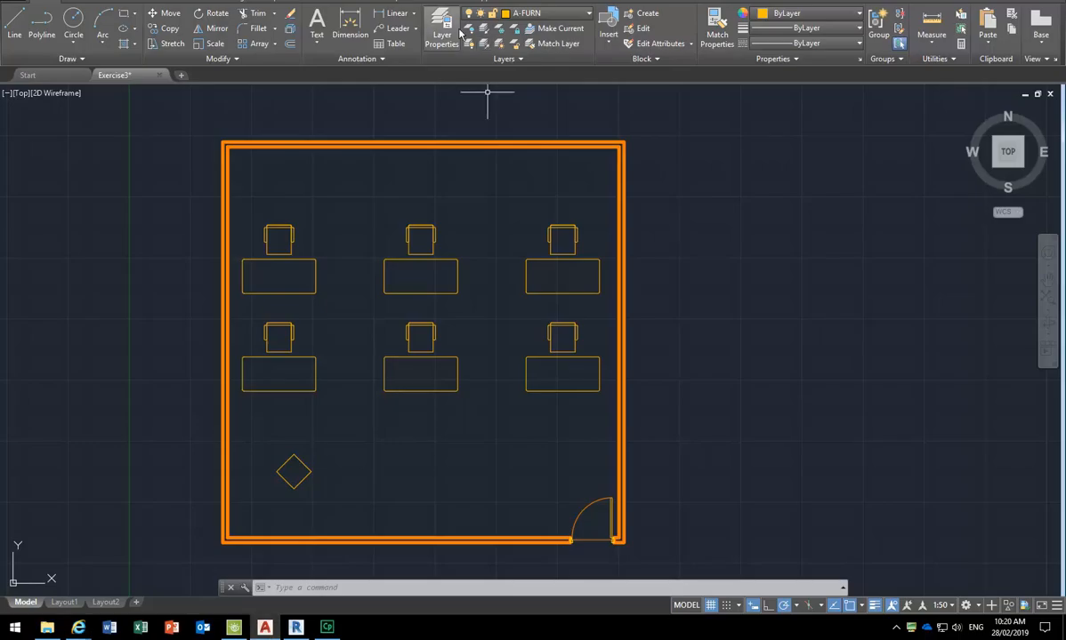
pyautogui.click(546, 13)
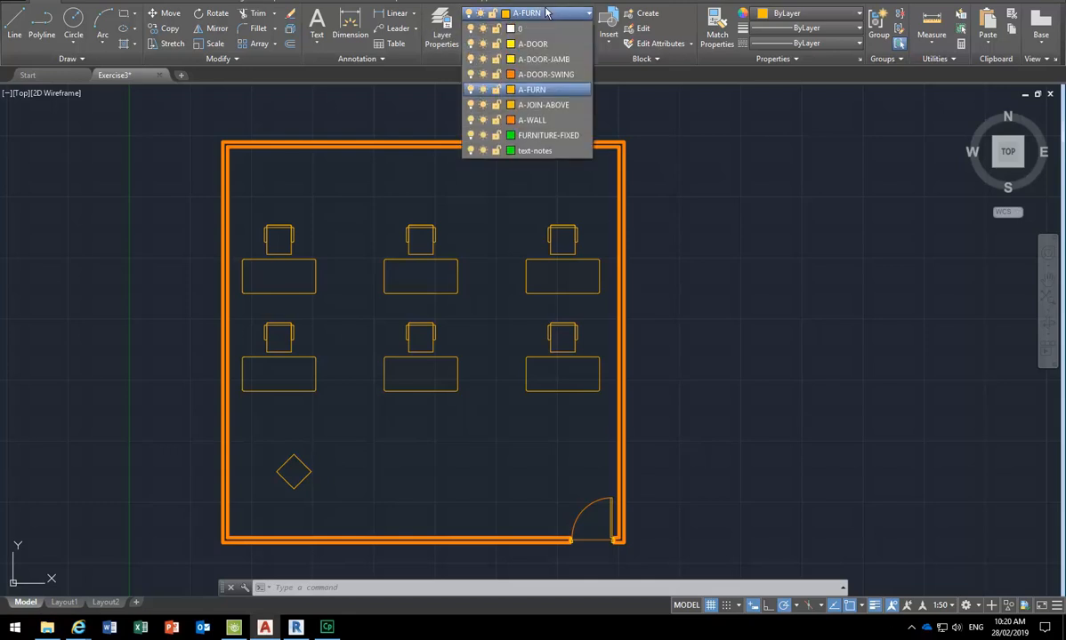
pyautogui.click(534, 105)
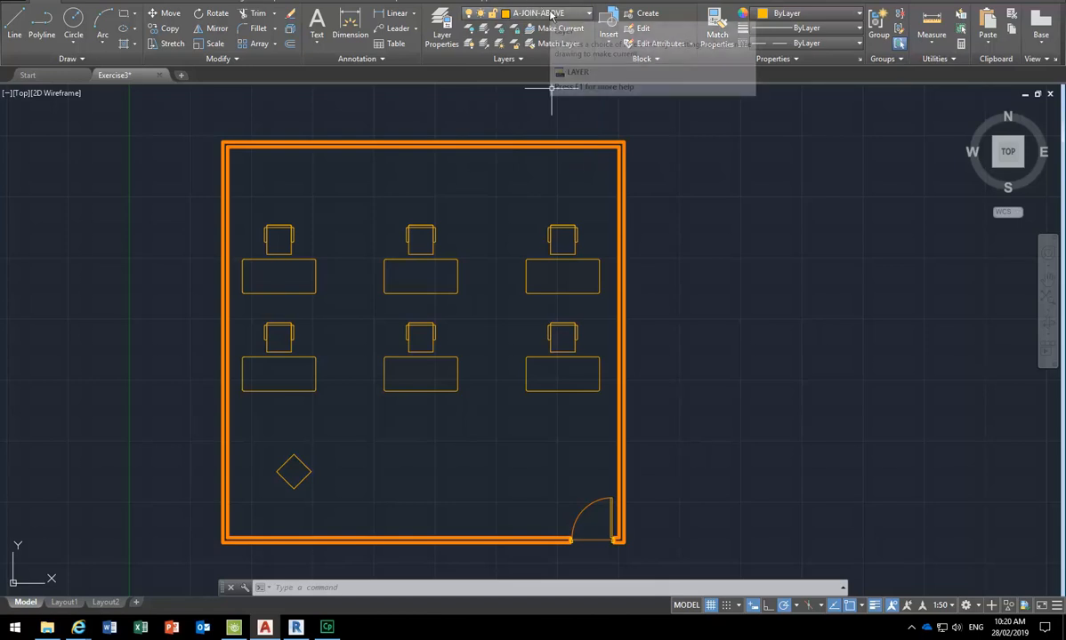
# - Inspect the loaded linetypes for the A-JOIN-ABOVE layer, comparing HIDDEN with HIDDEN2
pyautogui.click(440, 34)
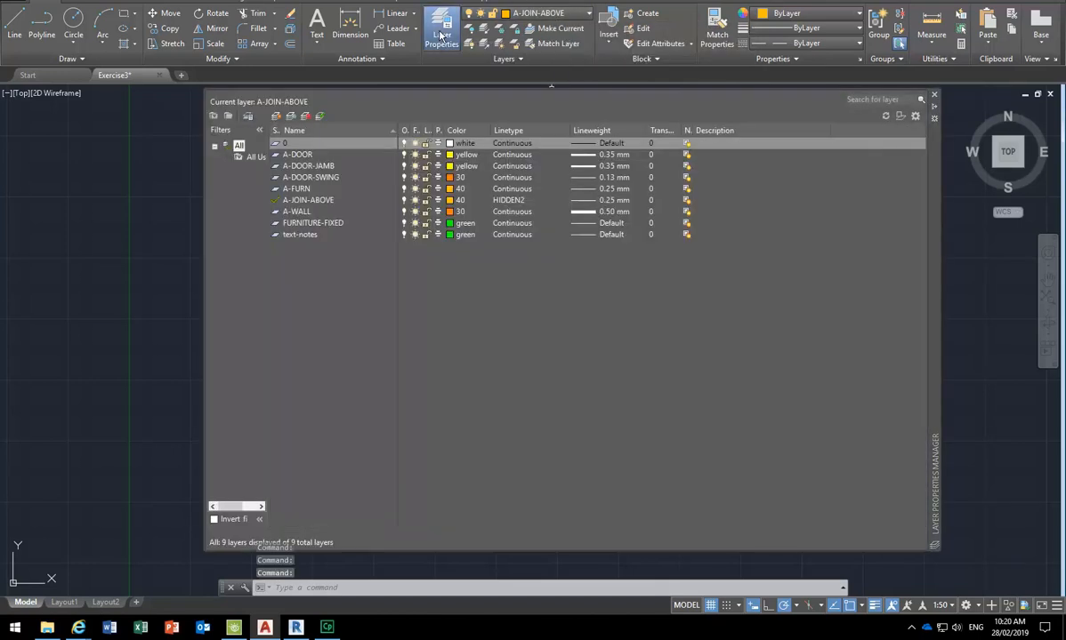
pyautogui.click(307, 201)
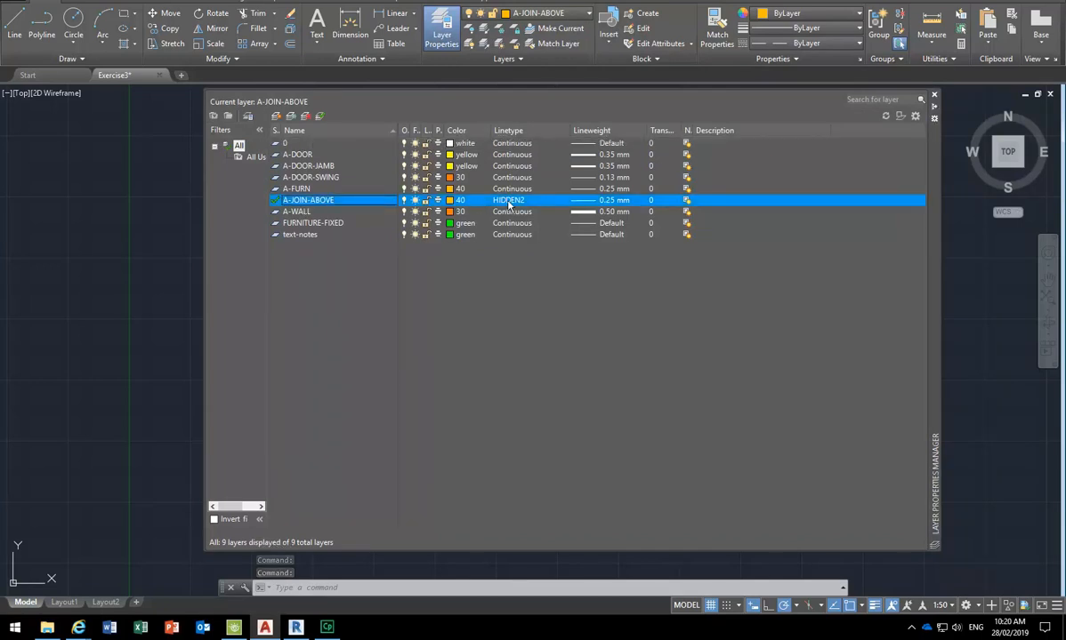
pyautogui.click(512, 203)
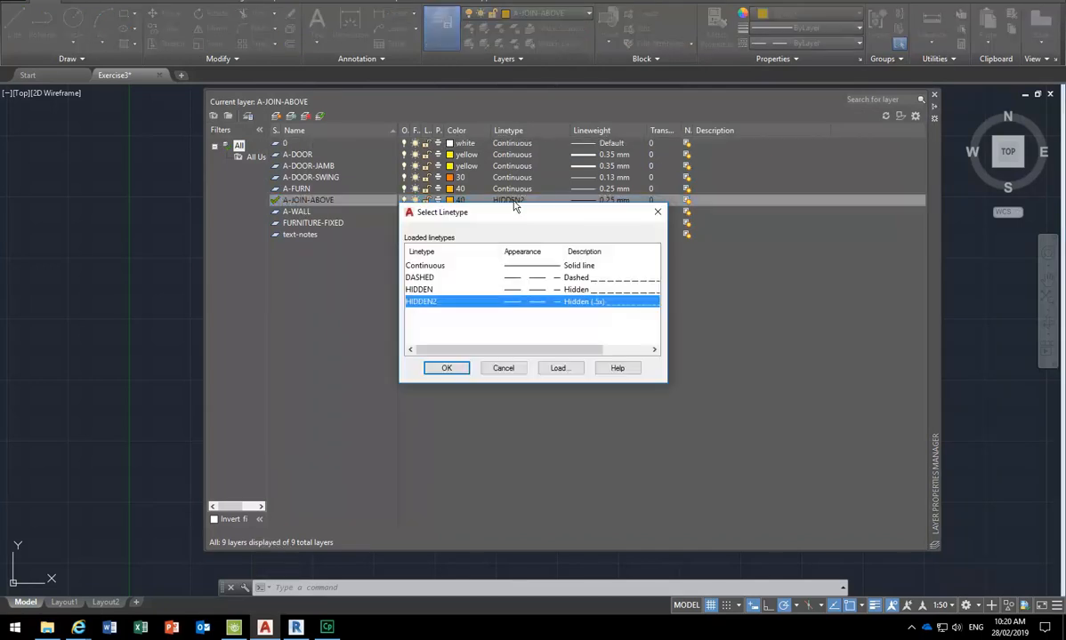
pyautogui.click(419, 291)
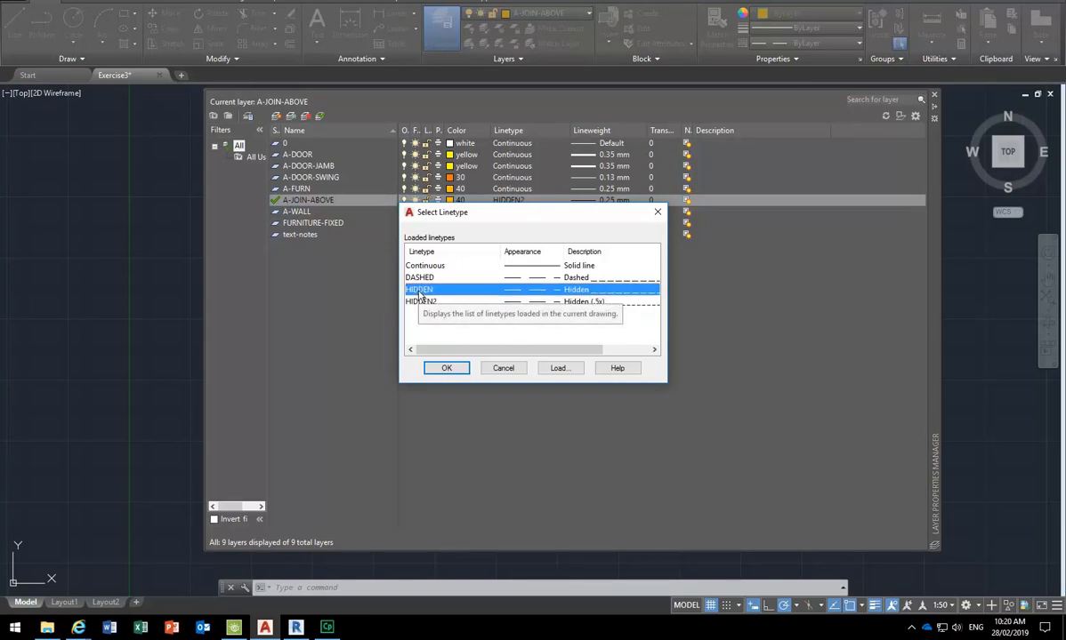
pyautogui.click(423, 304)
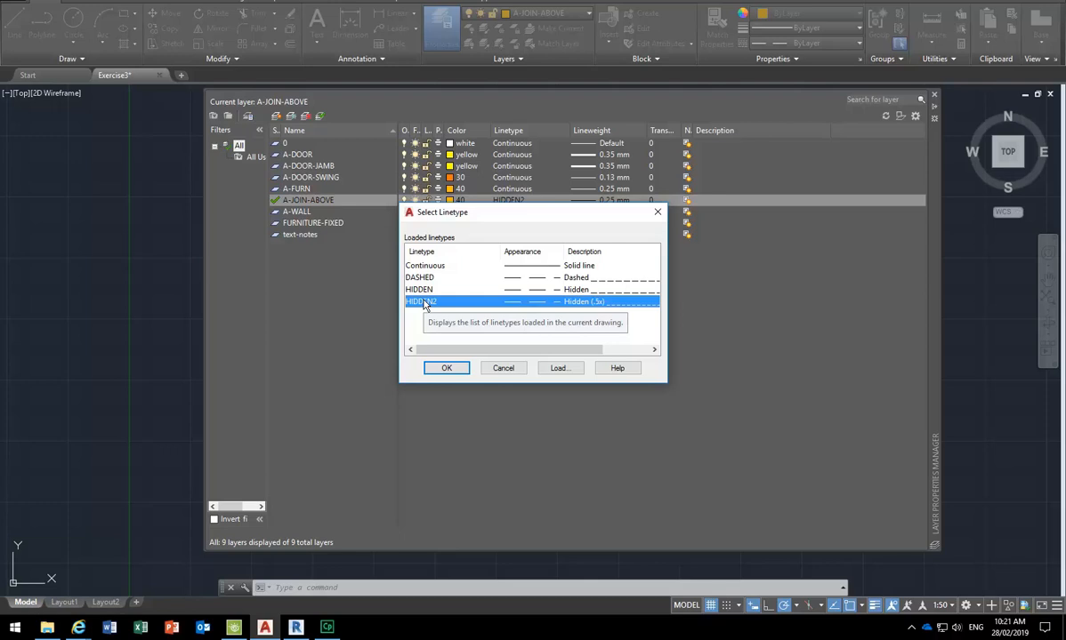
# - Examine the HIDDEN and DASHED linetype variants available to load from acadiso.lin
pyautogui.click(560, 368)
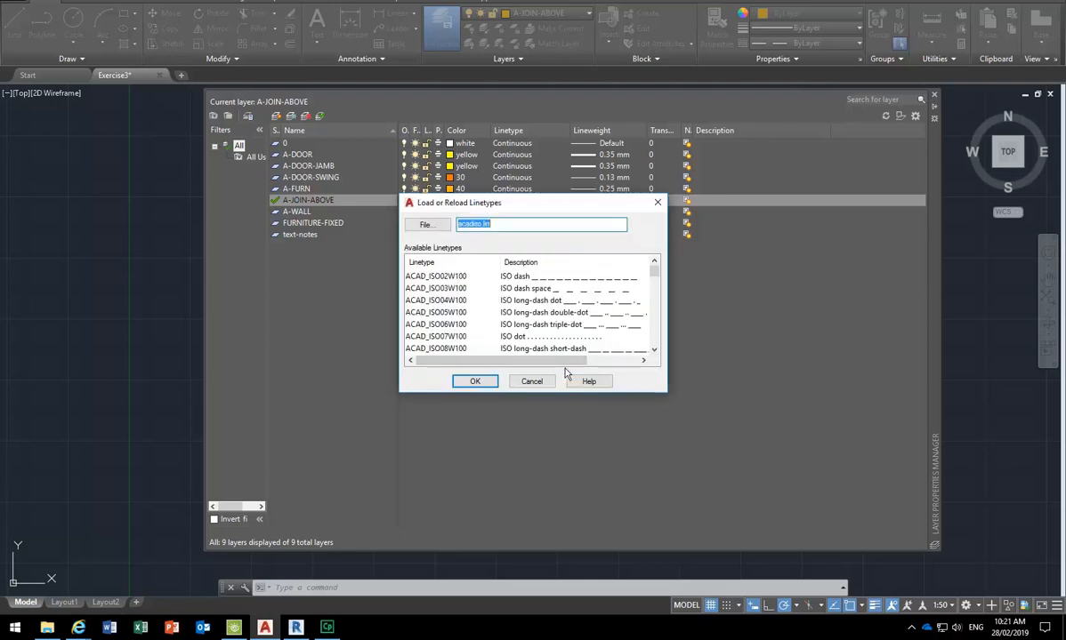
pyautogui.moveTo(656, 271); pyautogui.dragTo(661, 315)
pyautogui.scroll(-1, 408, 334)
pyautogui.click(423, 324)
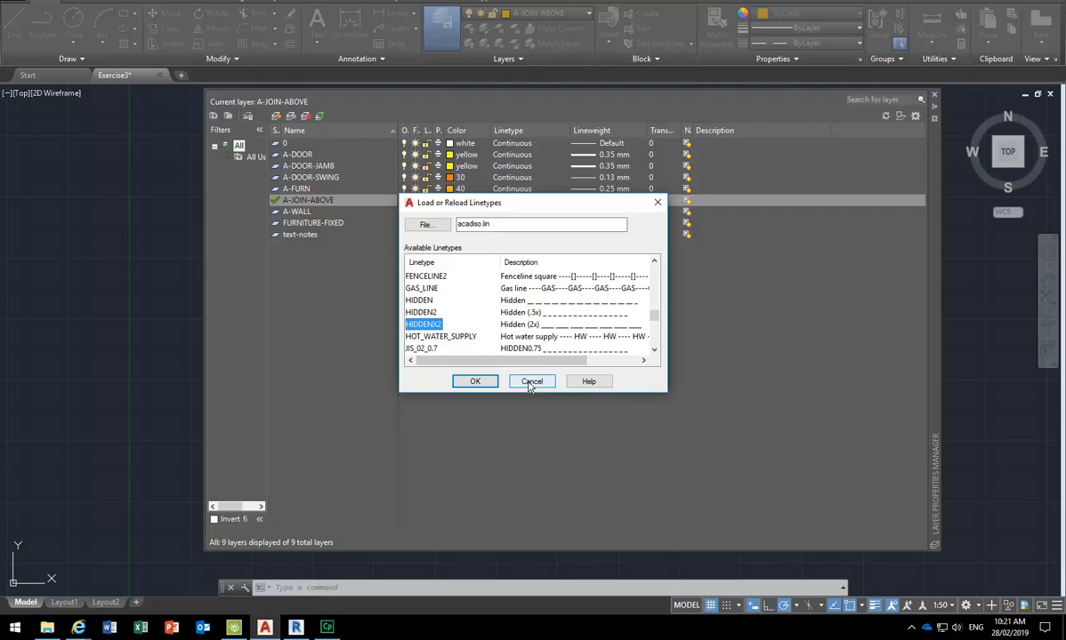
pyautogui.click(419, 313)
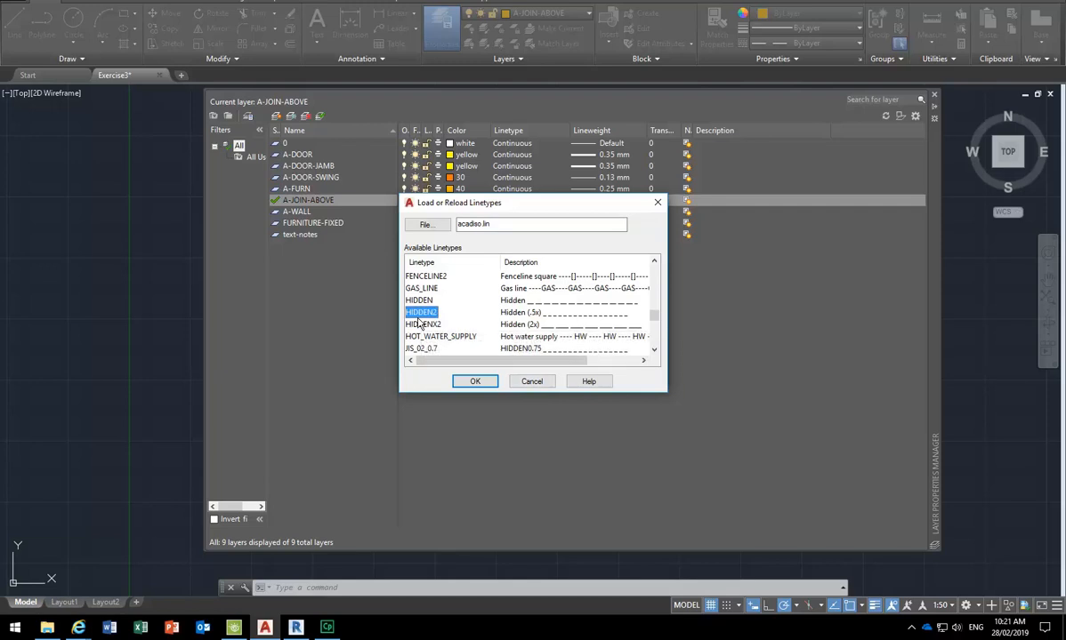
pyautogui.scroll(3, 421, 320)
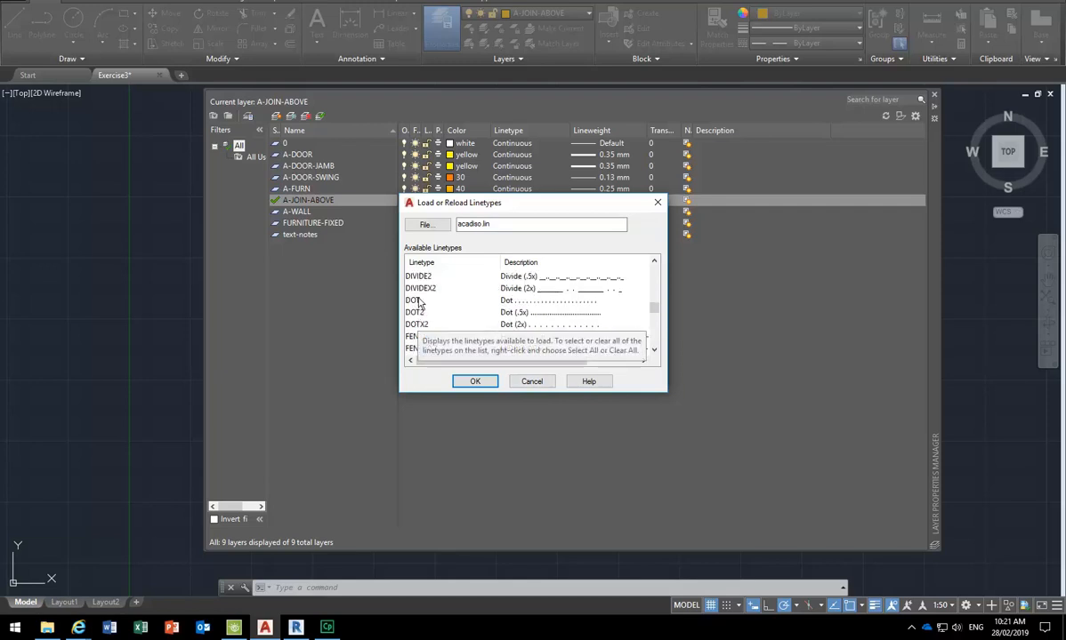
pyautogui.click(421, 288)
pyautogui.click(421, 278)
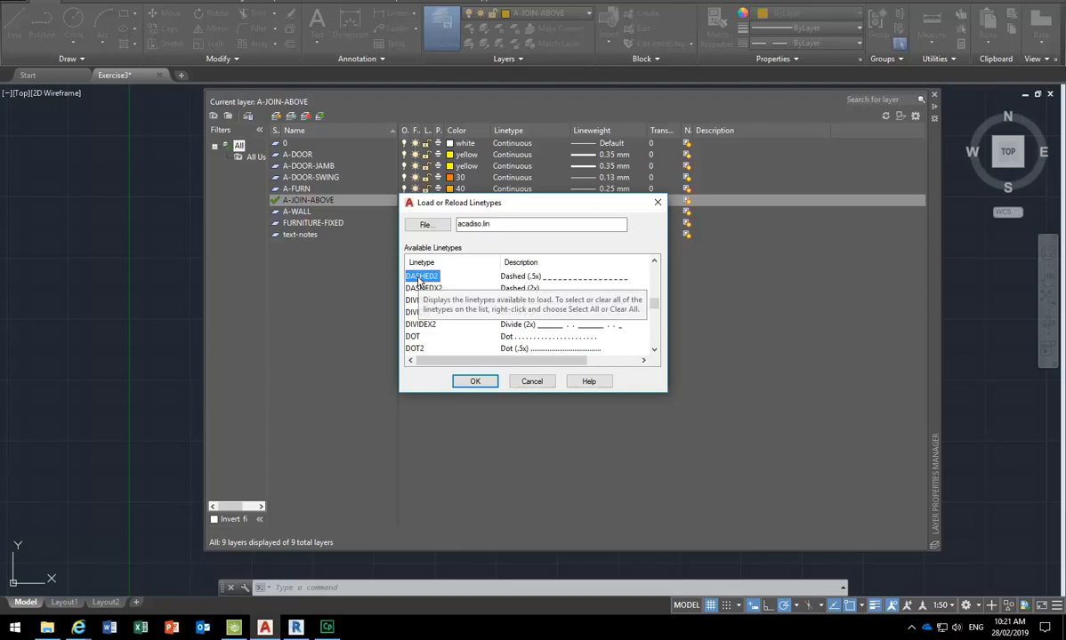
pyautogui.click(425, 290)
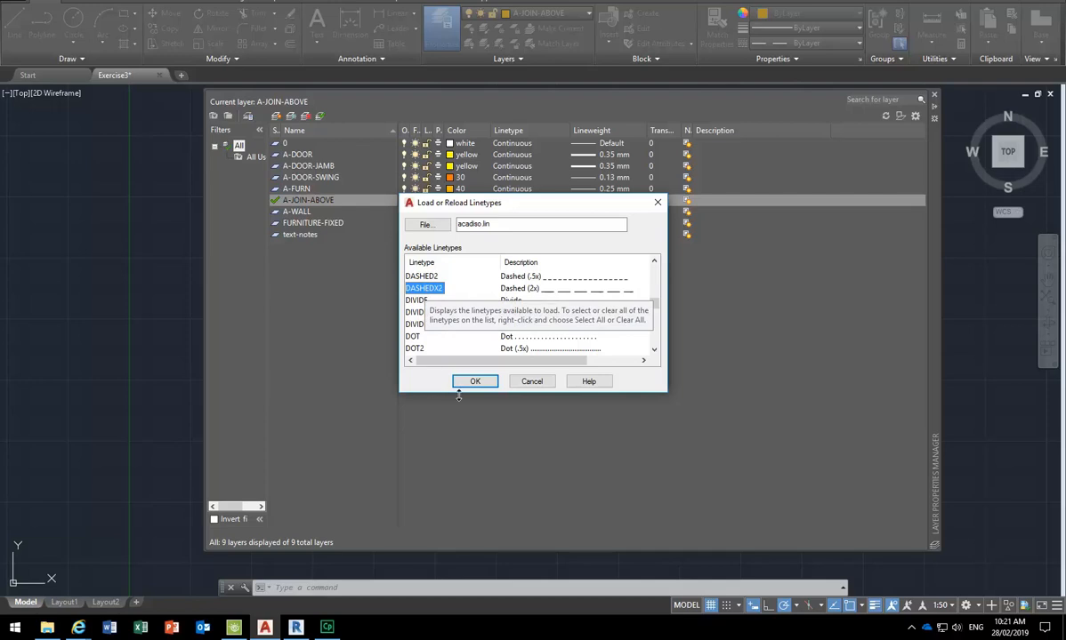
pyautogui.scroll(-3, 421, 327)
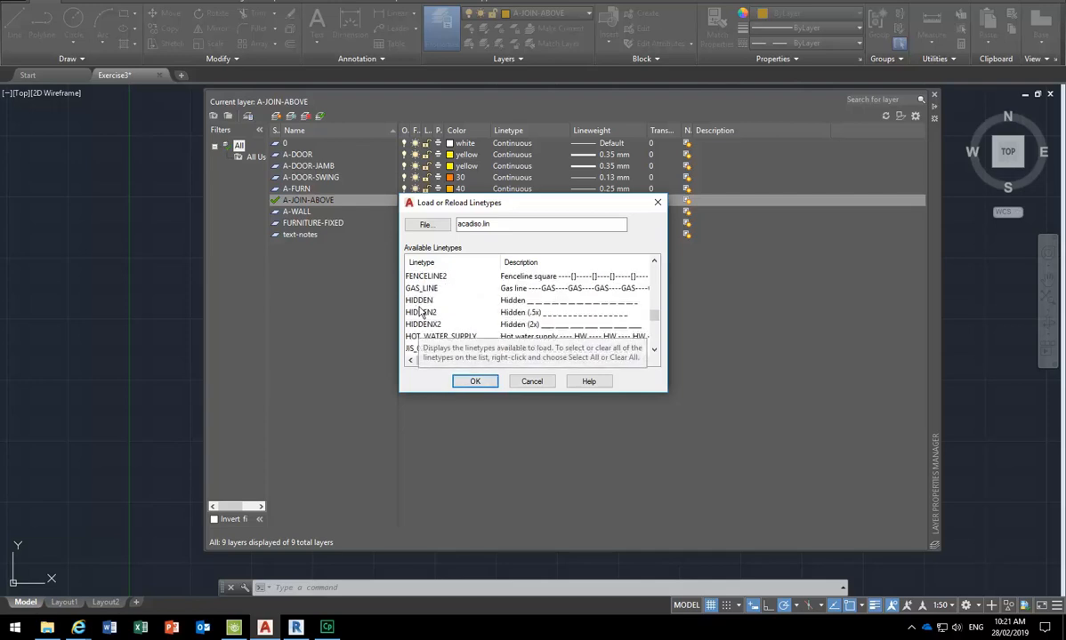
pyautogui.click(416, 301)
# - Look through the ISO and other loadable linetypes, and leave the layer settings without loading any
pyautogui.scroll(10, 430, 328)
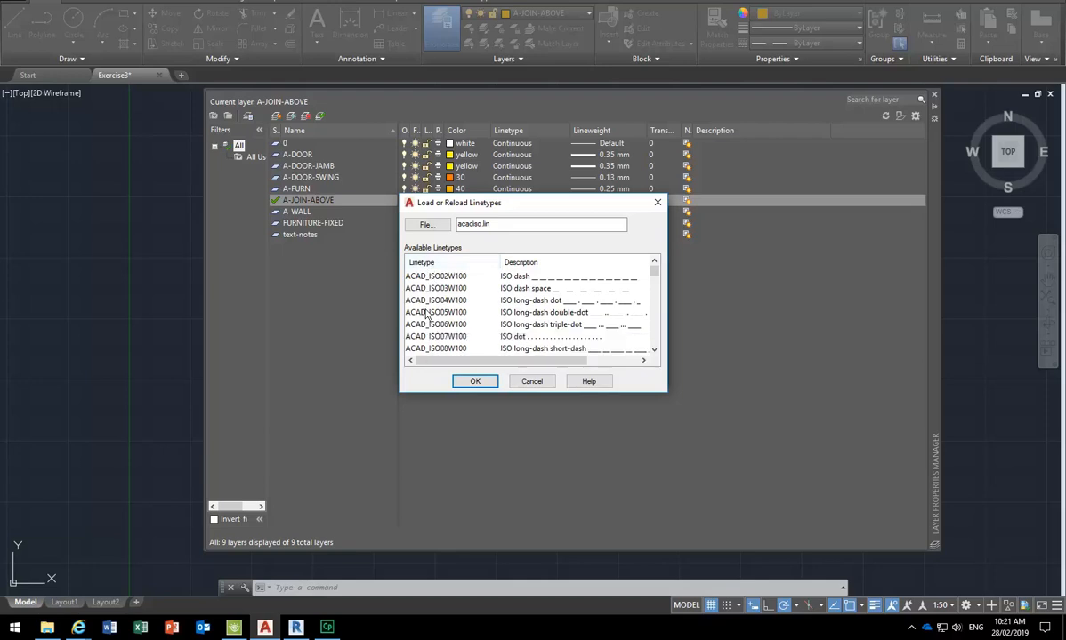
pyautogui.click(436, 338)
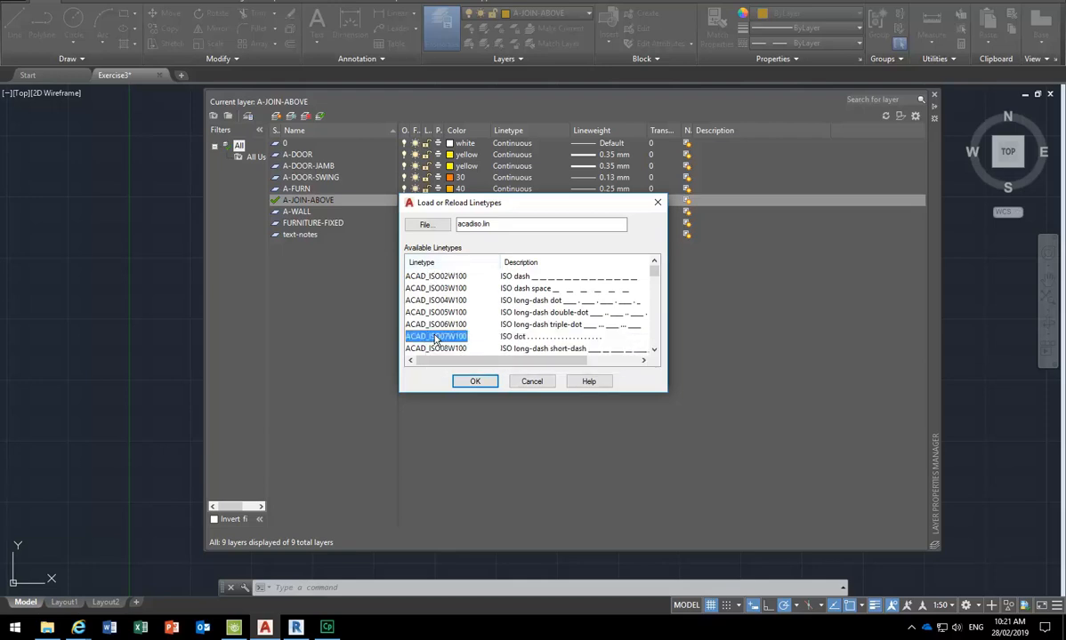
pyautogui.scroll(-2, 436, 340)
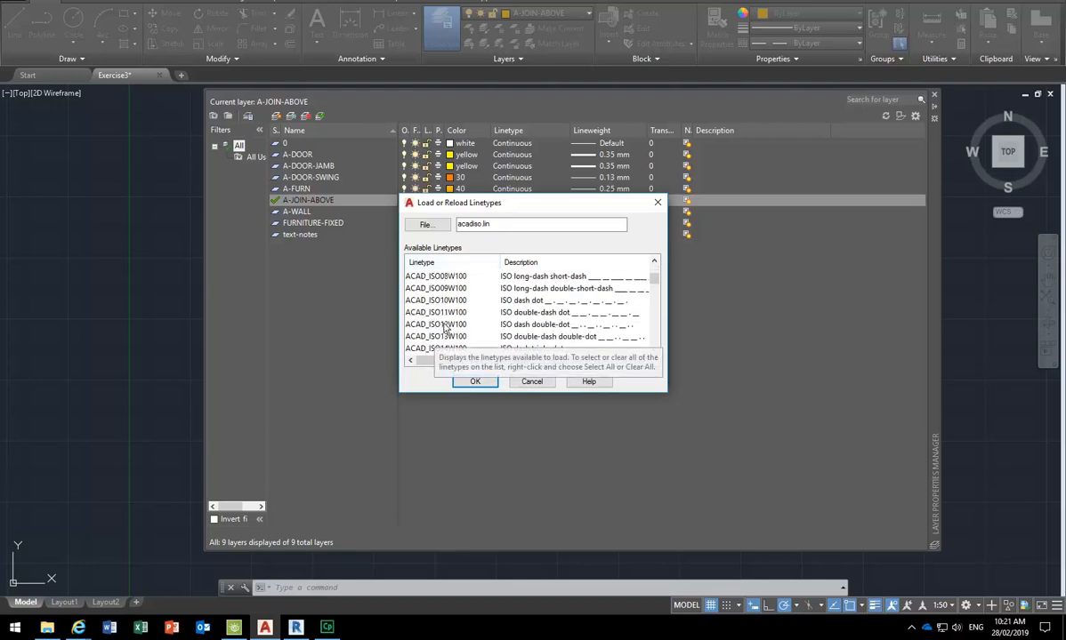
pyautogui.click(444, 326)
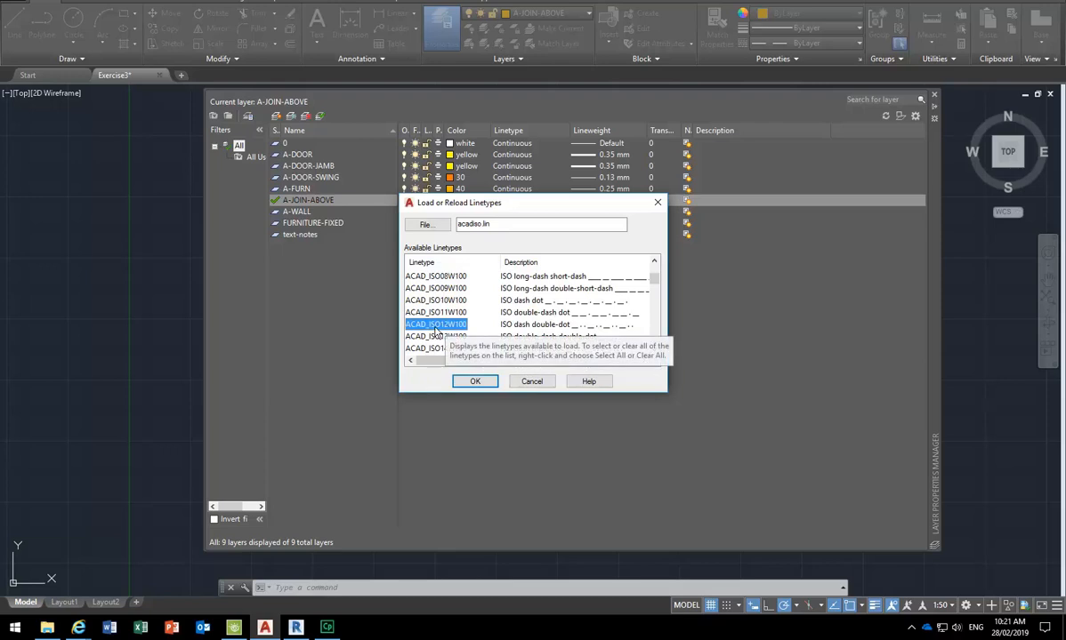
pyautogui.scroll(-1, 436, 331)
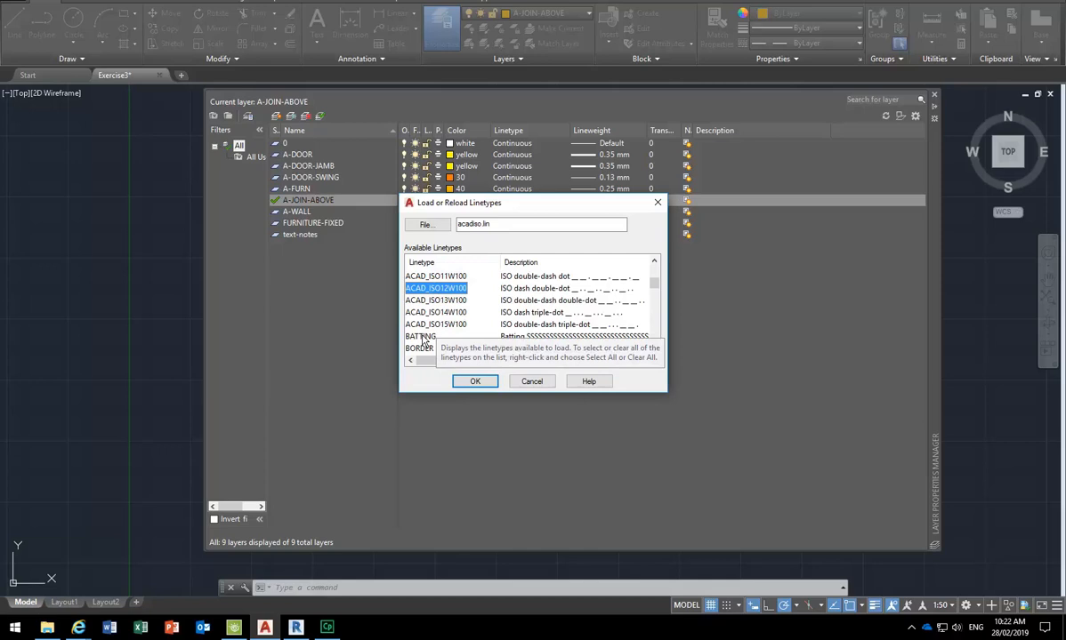
pyautogui.scroll(-7, 425, 340)
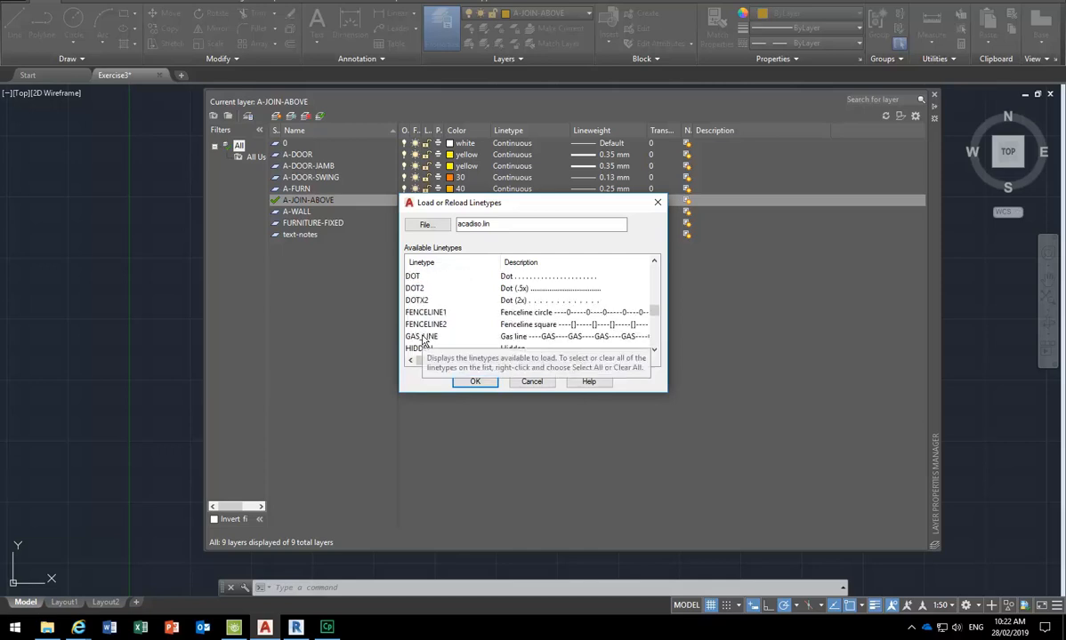
pyautogui.scroll(1, 420, 309)
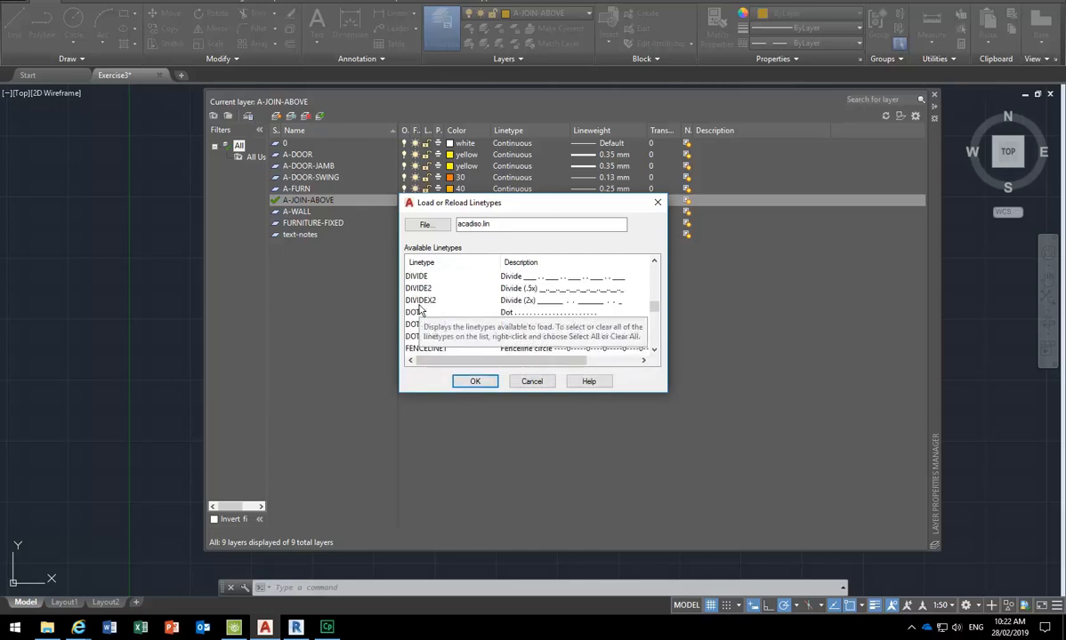
pyautogui.click(521, 381)
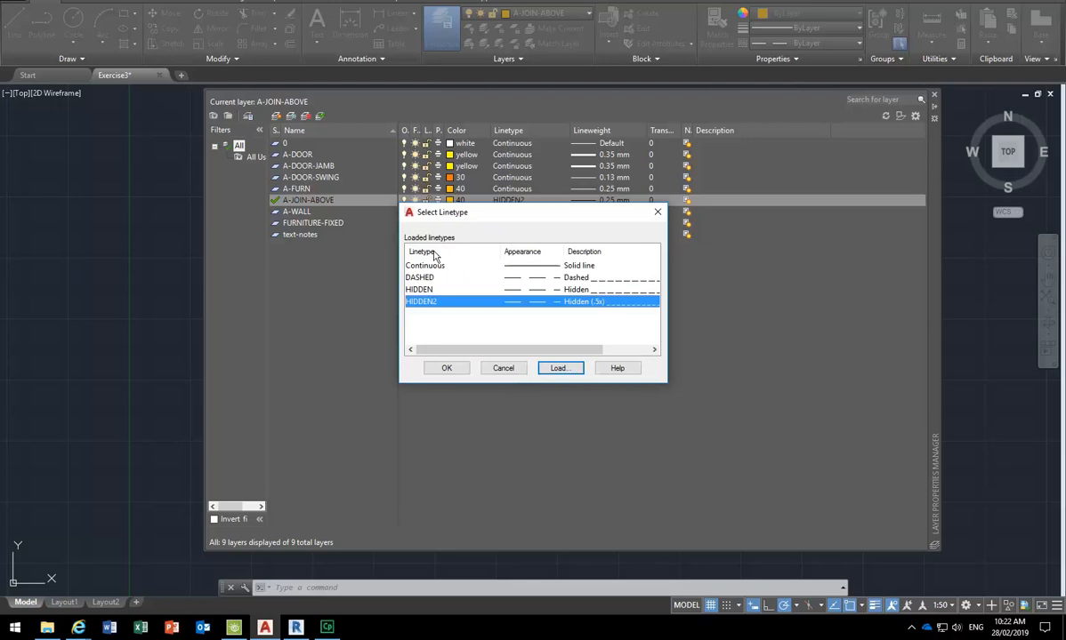
pyautogui.click(498, 370)
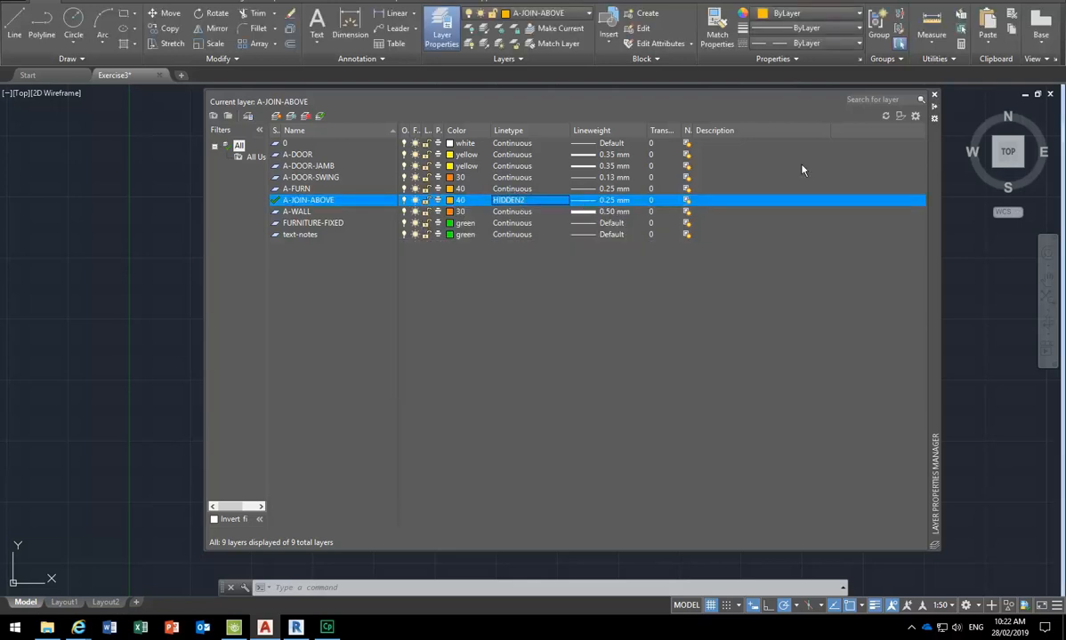
pyautogui.click(933, 94)
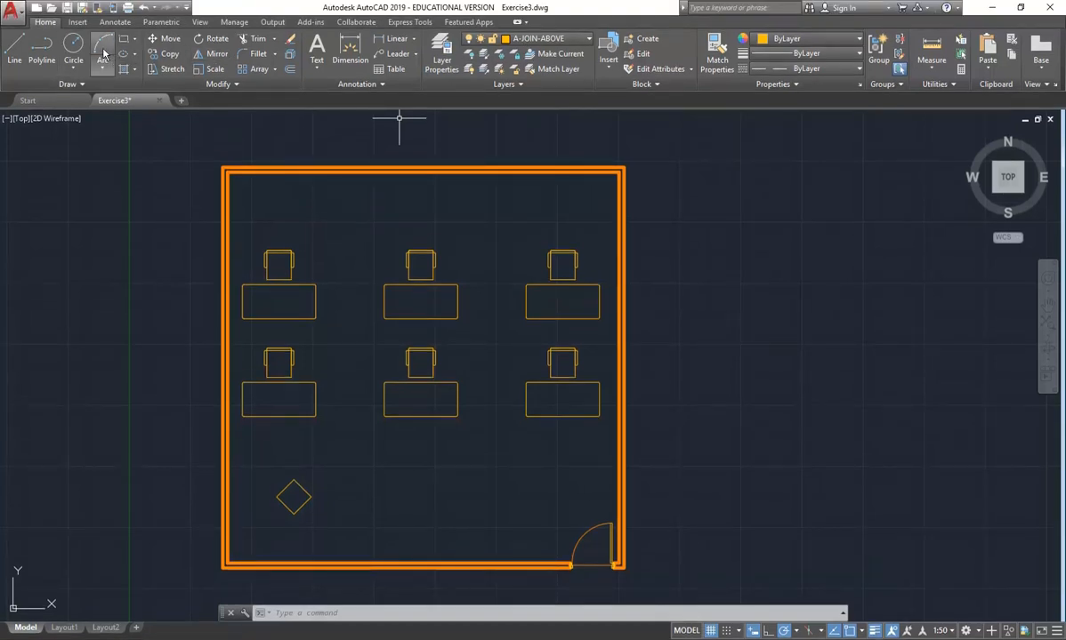
pyautogui.click(123, 39)
pyautogui.moveTo(340, 472); pyautogui.dragTo(352, 375, button='middle')
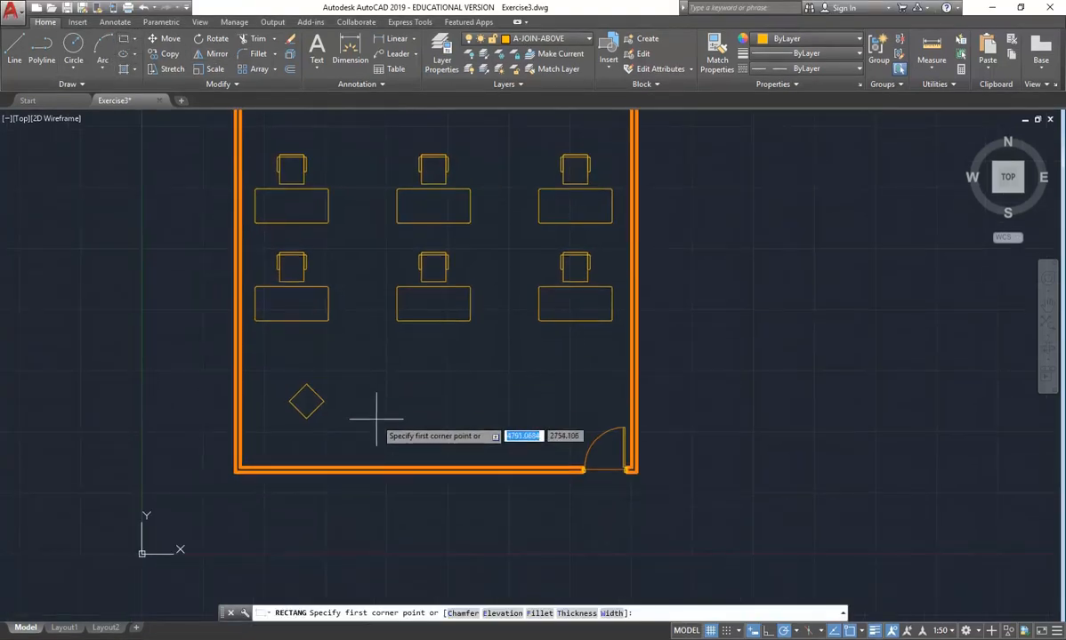
pyautogui.press('Escape')
# - Set the annotation scale to 1:1 and draw a long thin rectangle inside the room, just above the wall with the door
pyautogui.click(940, 630)
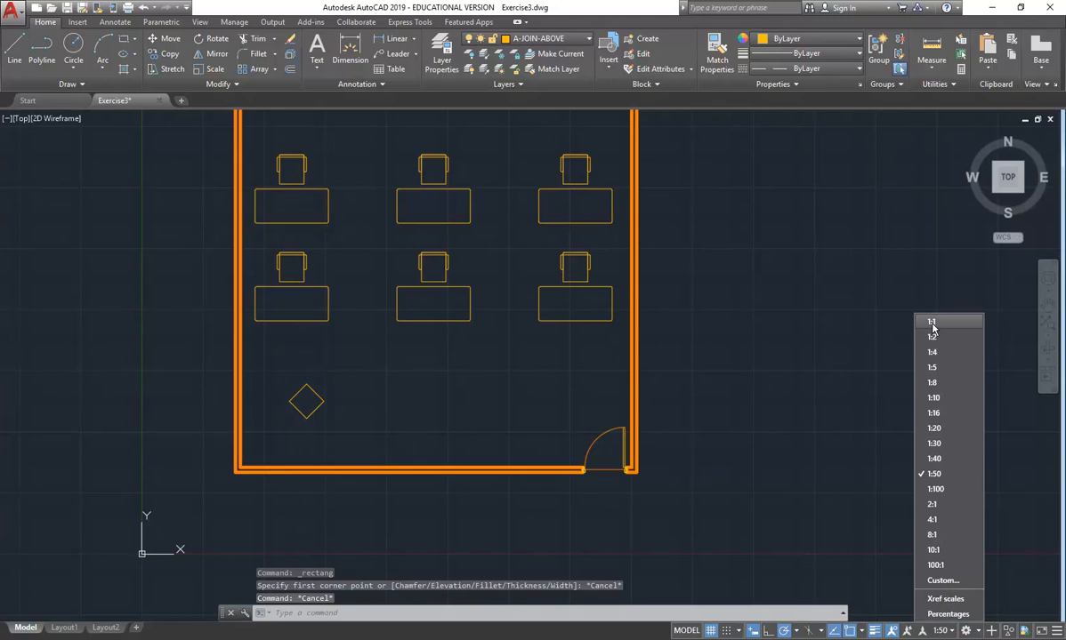
pyautogui.click(932, 325)
pyautogui.click(124, 39)
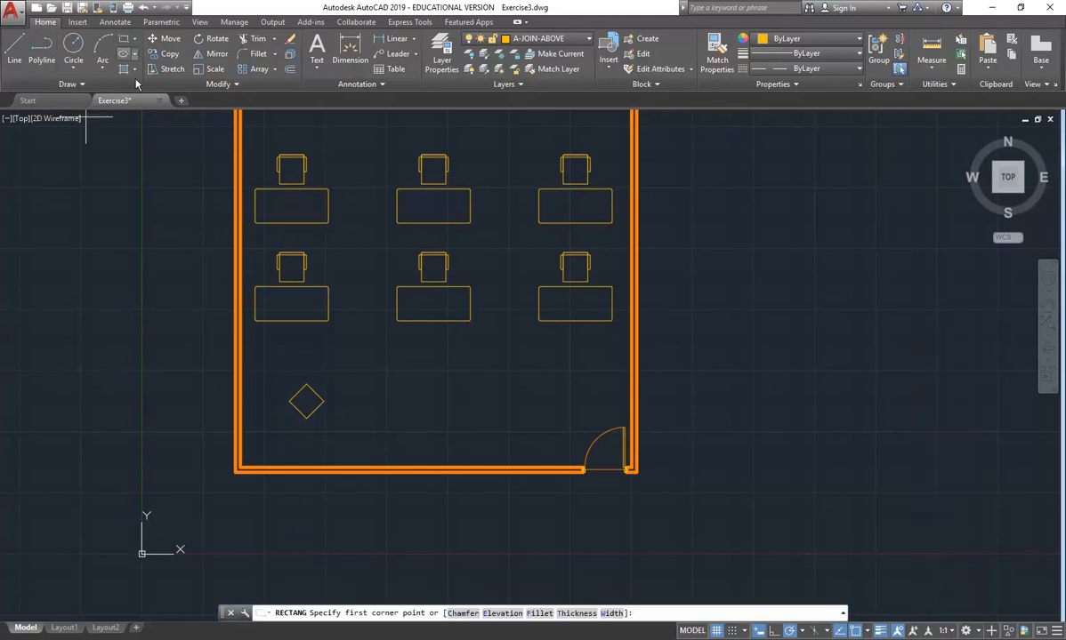
pyautogui.scroll(4, 400, 442)
pyautogui.click(181, 444)
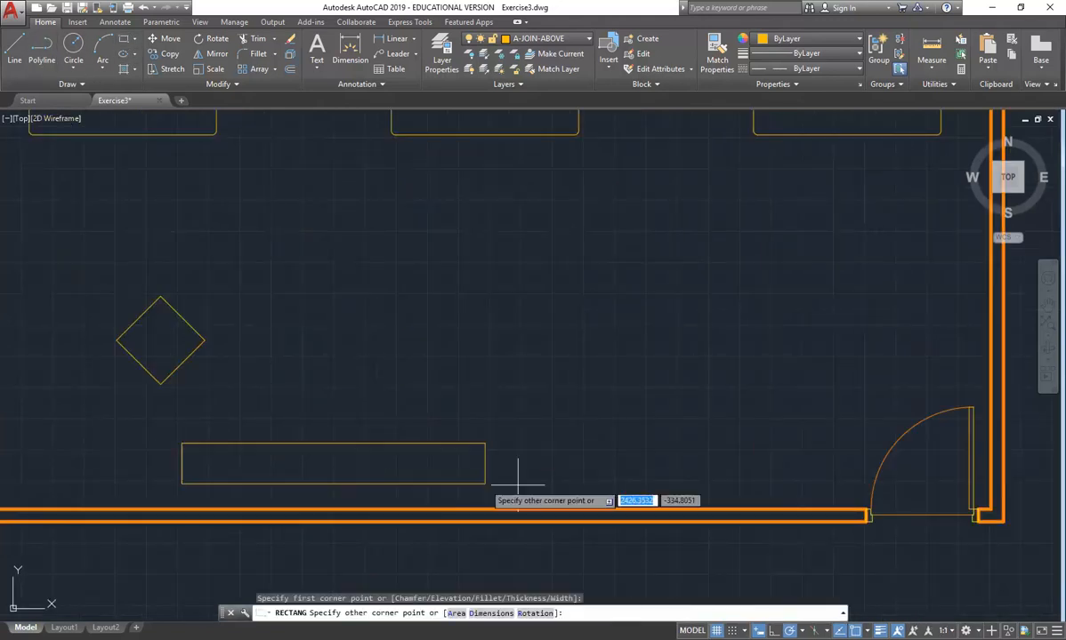
pyautogui.click(726, 459)
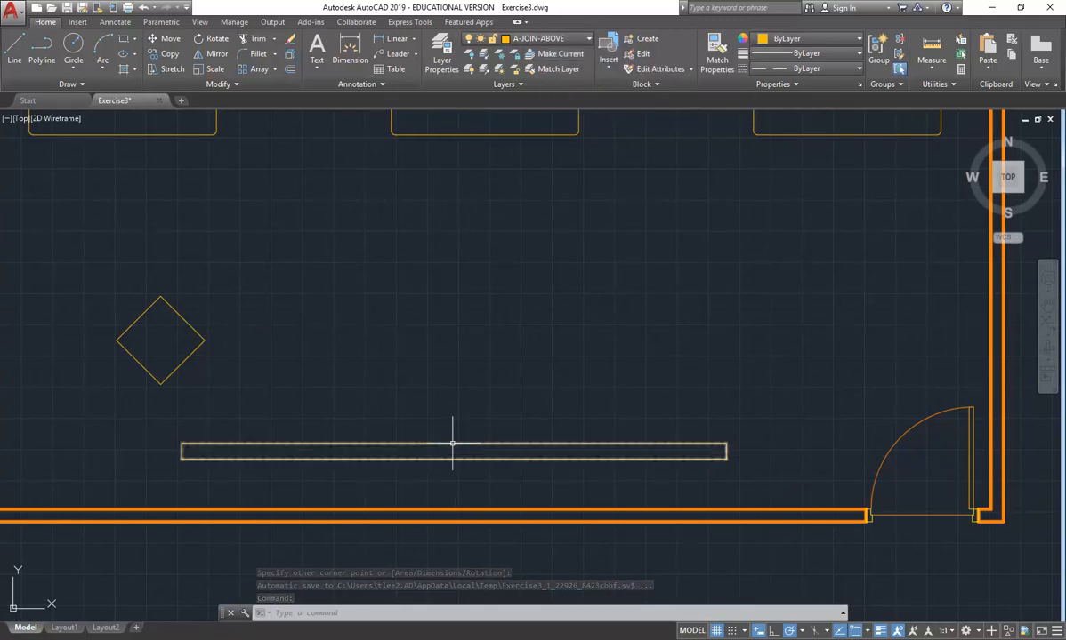
# - Examine how the new rectangle's linetype displays at different zoom levels
pyautogui.scroll(8, 190, 447)
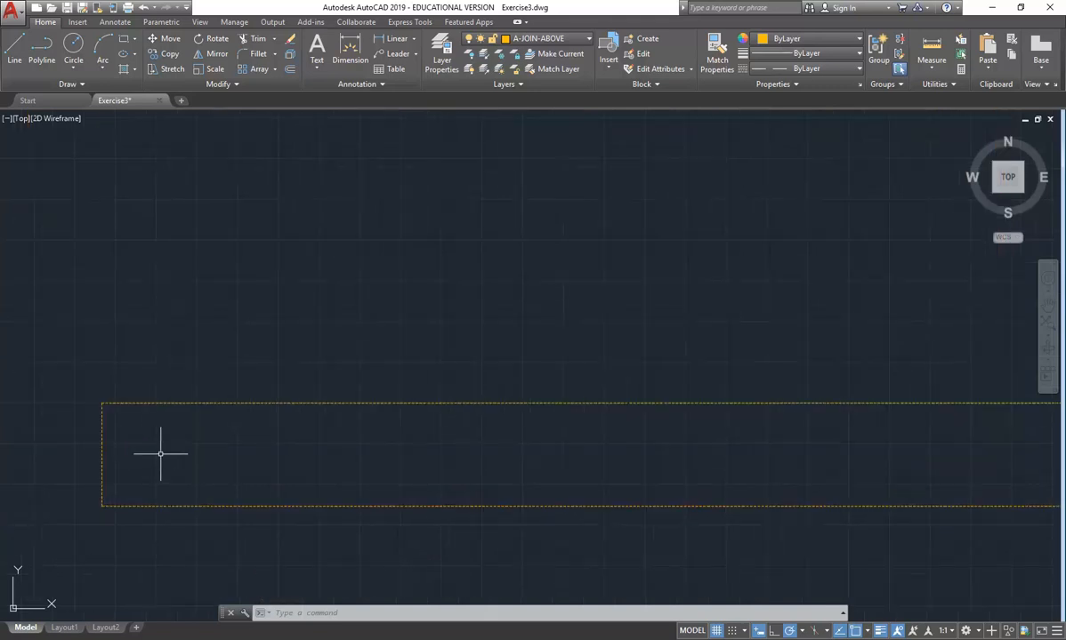
pyautogui.scroll(4, 251, 384)
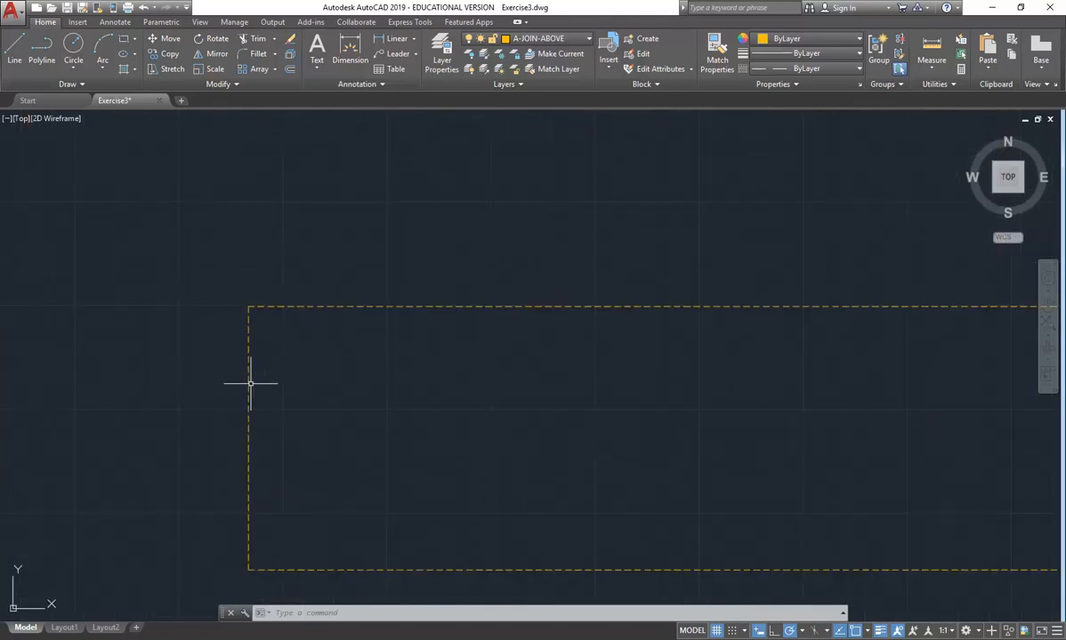
pyautogui.scroll(-10, 251, 384)
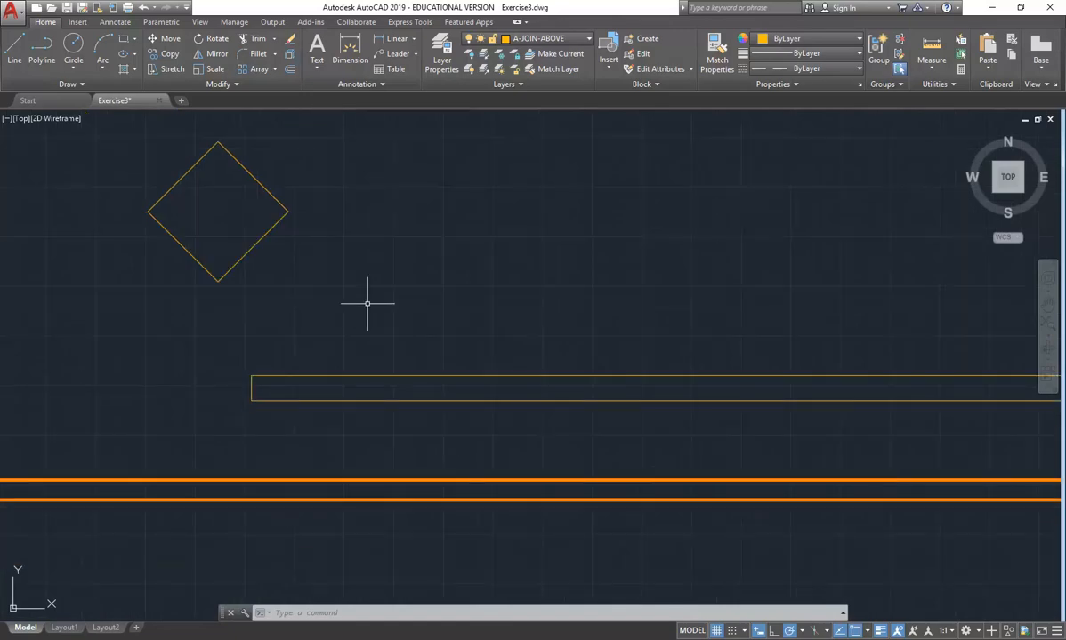
pyautogui.scroll(10, 249, 408)
pyautogui.scroll(-10, 522, 276)
pyautogui.moveTo(536, 242); pyautogui.dragTo(255, 364, button='middle')
pyautogui.scroll(-4, 475, 299)
pyautogui.moveTo(475, 300)
pyautogui.mouseDown(button='middle')
pyautogui.moveTo(367, 357)
pyautogui.moveTo(390, 408)
pyautogui.mouseUp(button='middle')
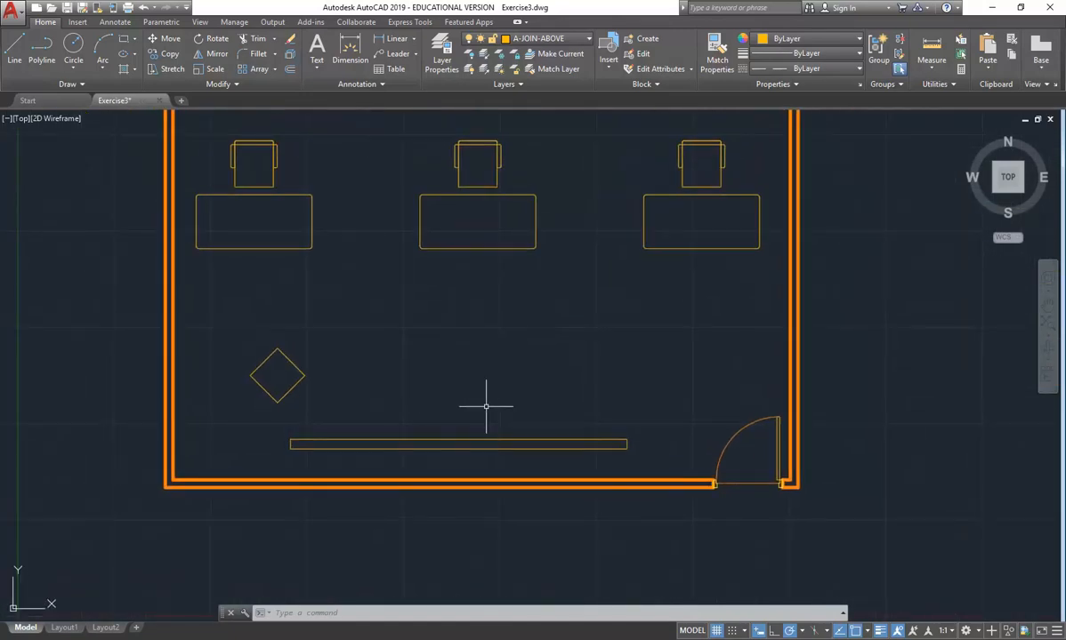
# - Set the annotation scale to 1:50 and regenerate the drawing so the long rectangle's linetype updates
pyautogui.click(946, 633)
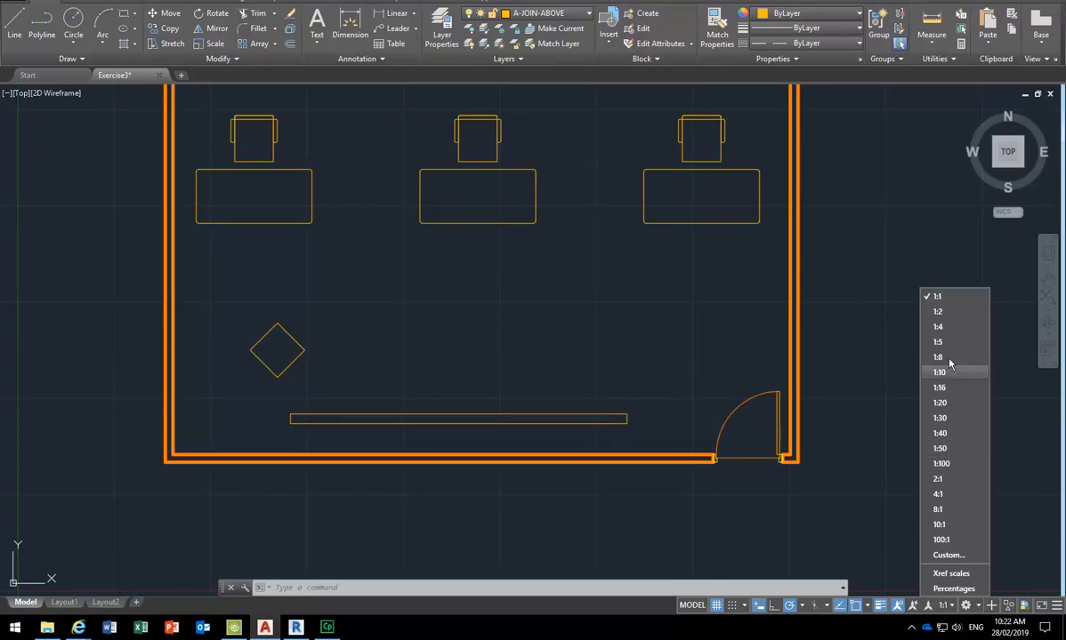
pyautogui.click(941, 448)
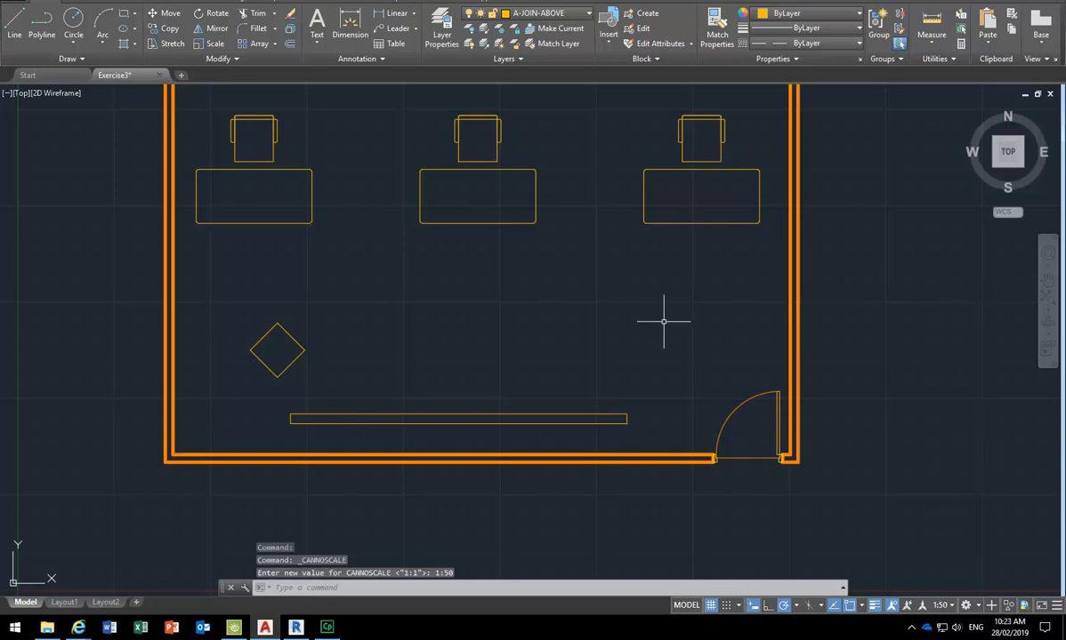
pyautogui.write('re')
pyautogui.press('Return')
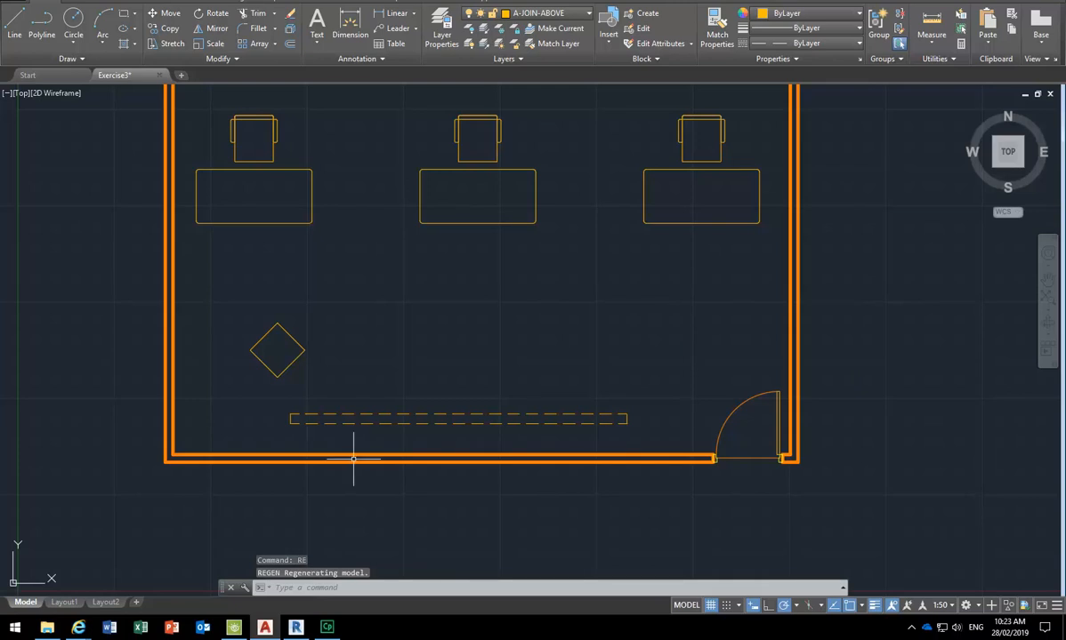
pyautogui.click(948, 605)
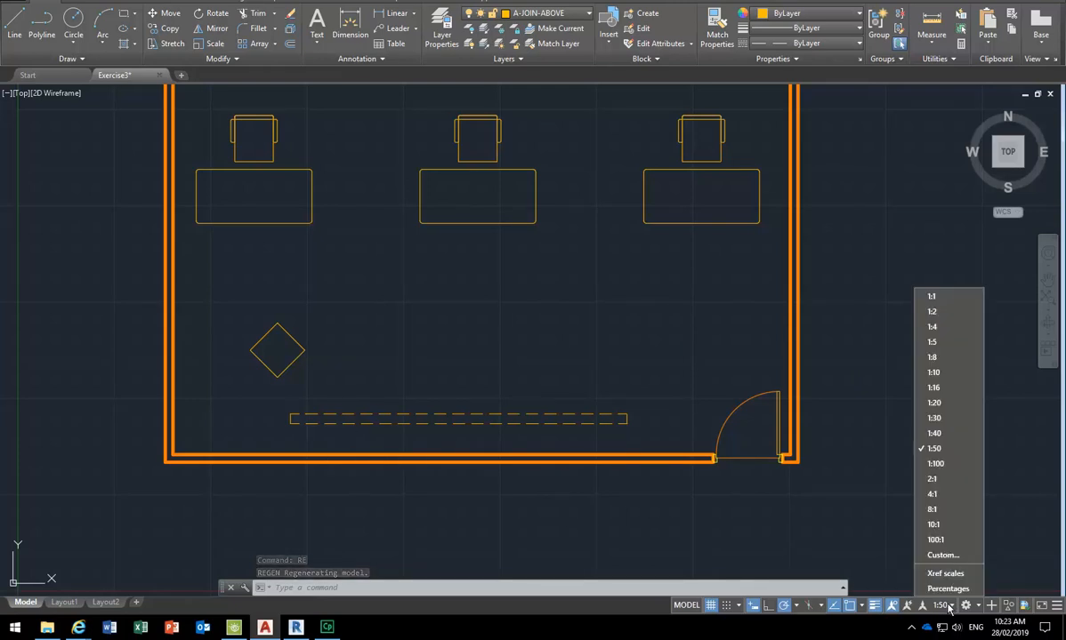
pyautogui.click(940, 607)
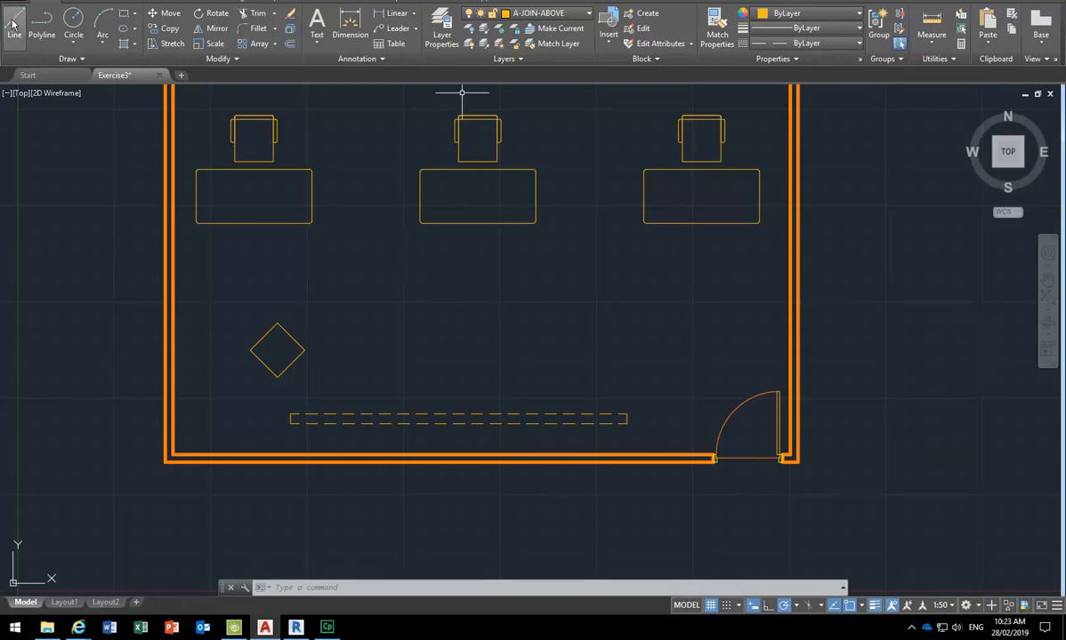
# - Draw two connected test line segments at an angle in the open floor area above the long thin rectangle
pyautogui.click(16, 27)
pyautogui.click(368, 333)
pyautogui.click(647, 279)
pyautogui.click(704, 360)
pyautogui.rightClick(590, 309)
pyautogui.click(613, 317)
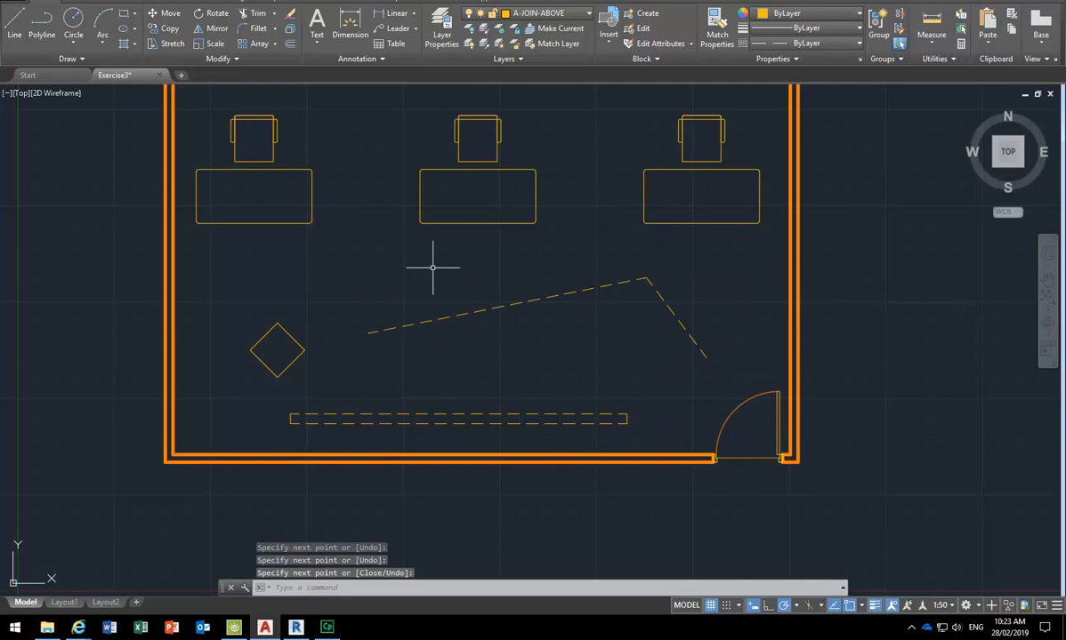
# - Erase both test line segments from the open floor area
pyautogui.click(659, 289)
pyautogui.click(486, 292)
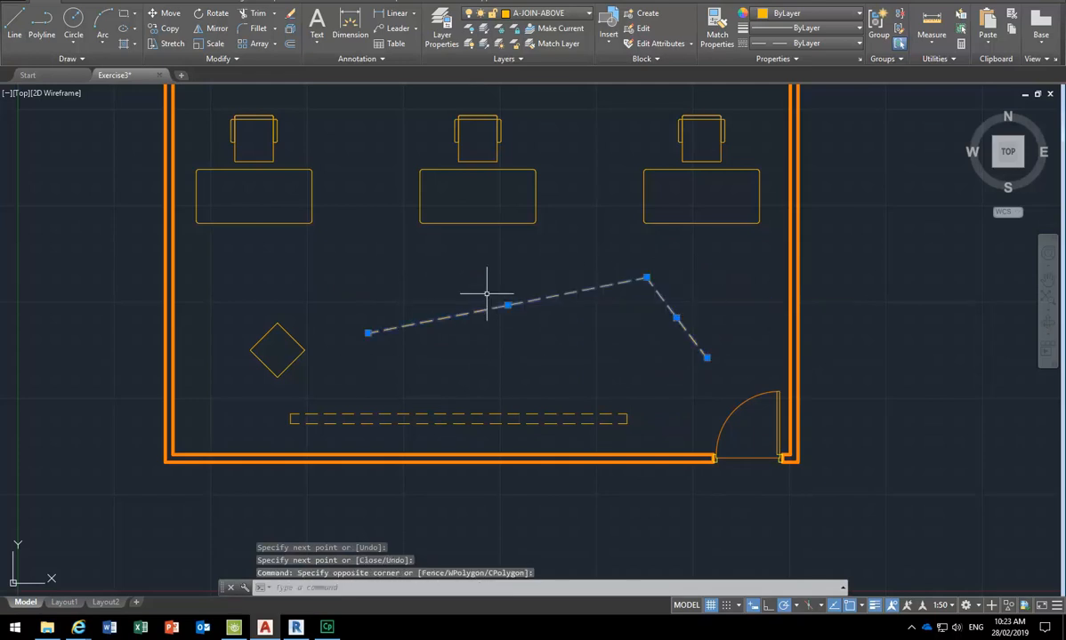
pyautogui.press('Delete')
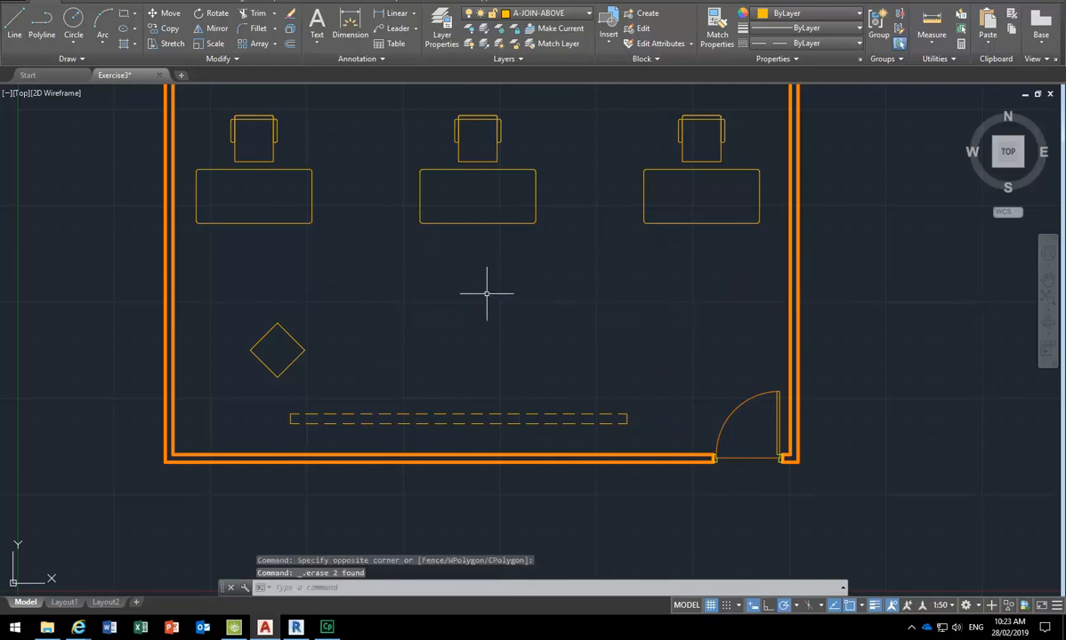
# - Check the global scale factor in the Linetype Manager without changing it, and review the available annotation scales
pyautogui.click(809, 44)
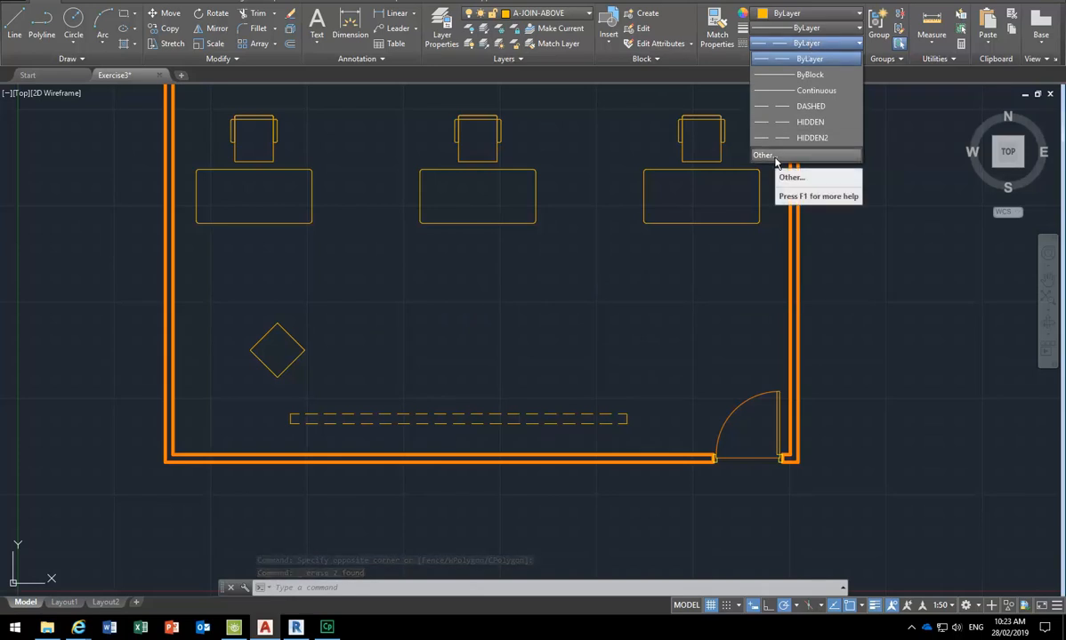
pyautogui.click(782, 44)
pyautogui.click(786, 44)
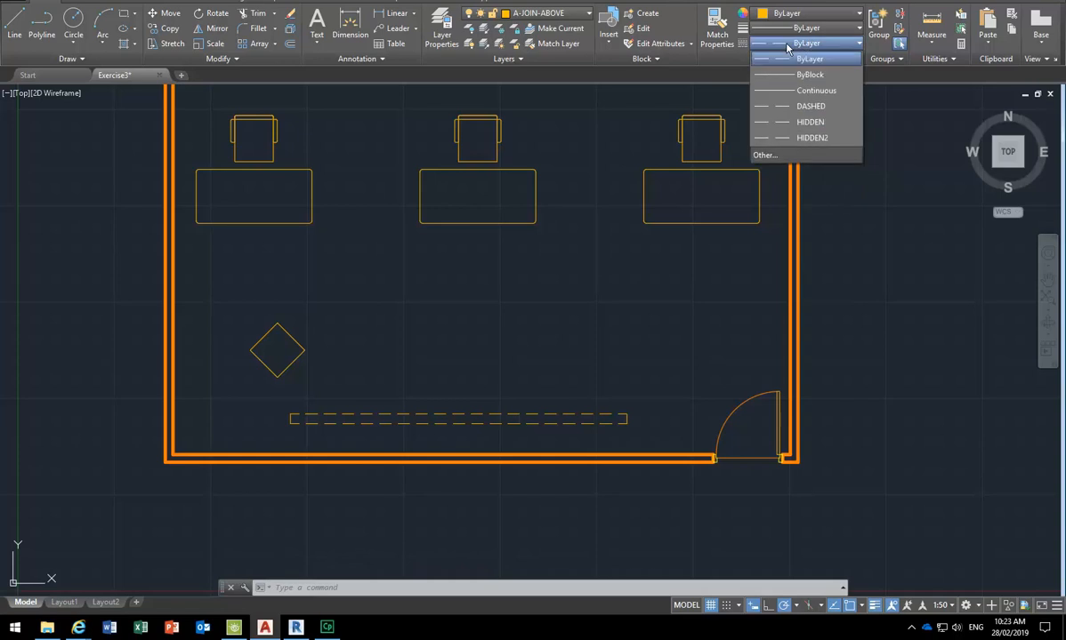
pyautogui.click(780, 158)
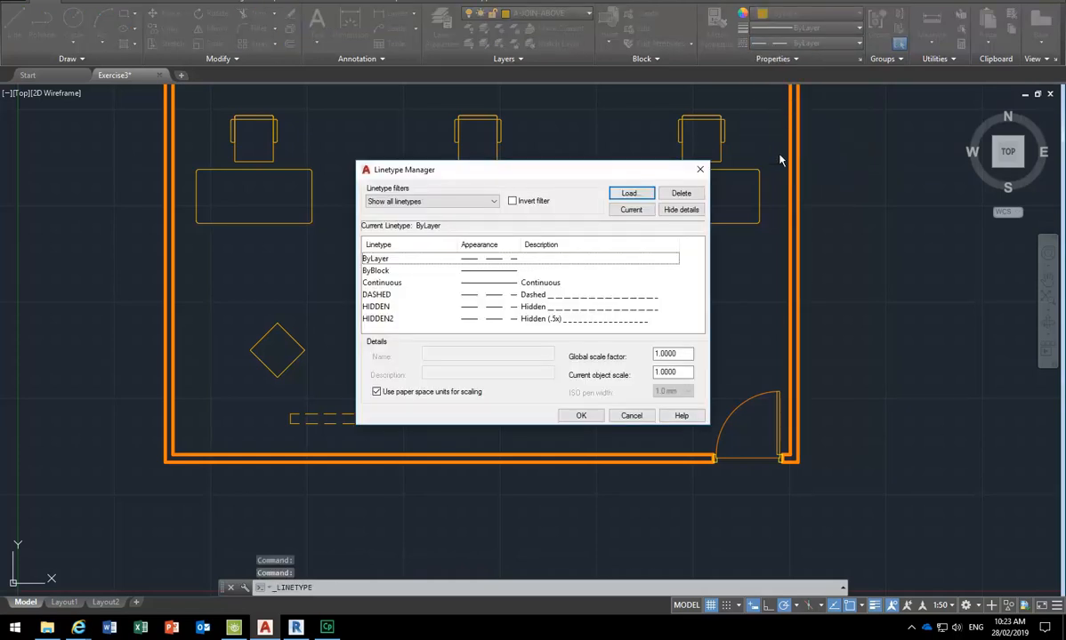
pyautogui.click(681, 210)
pyautogui.moveTo(567, 176); pyautogui.dragTo(569, 136)
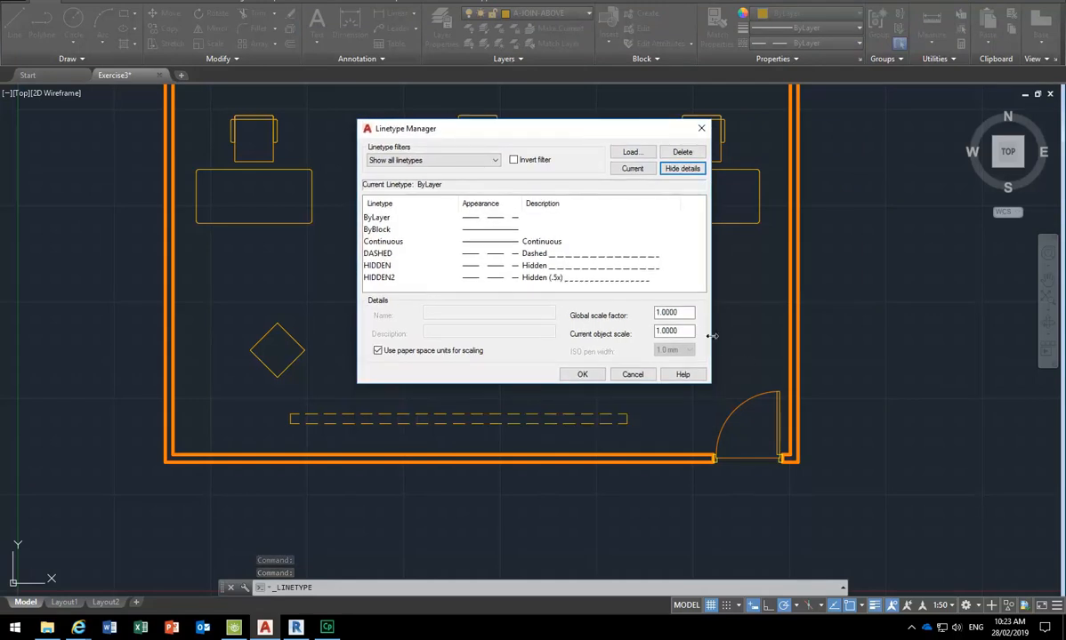
pyautogui.moveTo(687, 313); pyautogui.dragTo(648, 308)
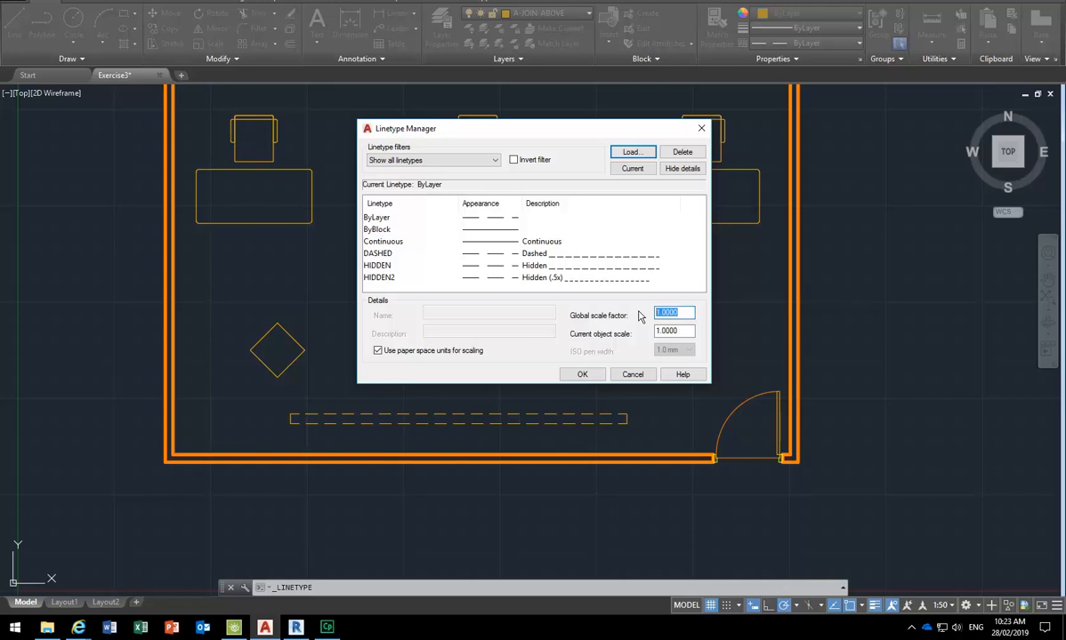
pyautogui.click(635, 375)
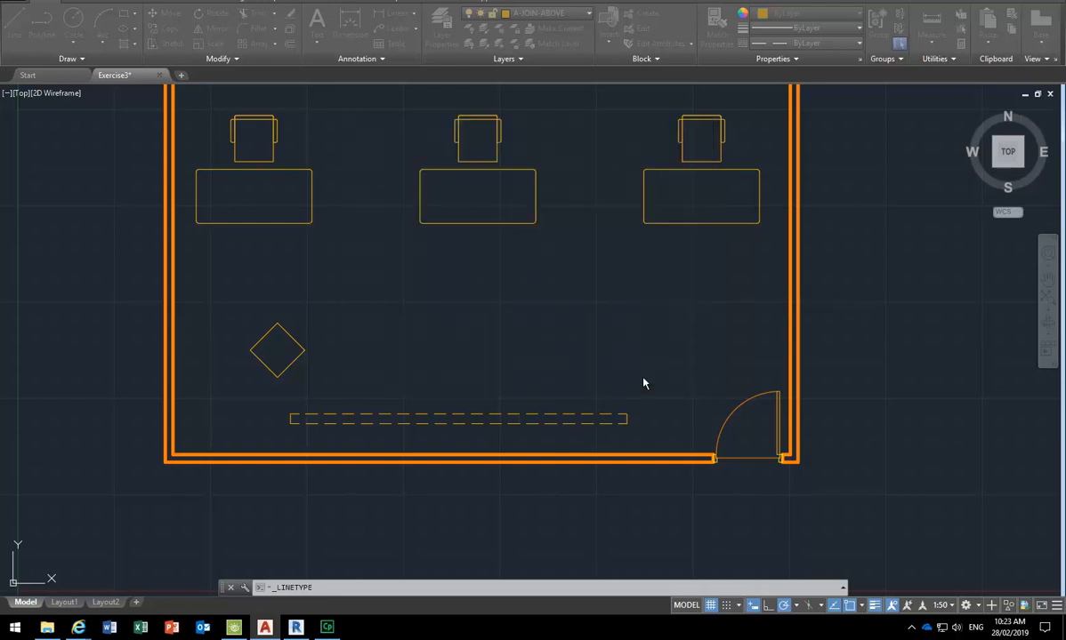
pyautogui.click(950, 606)
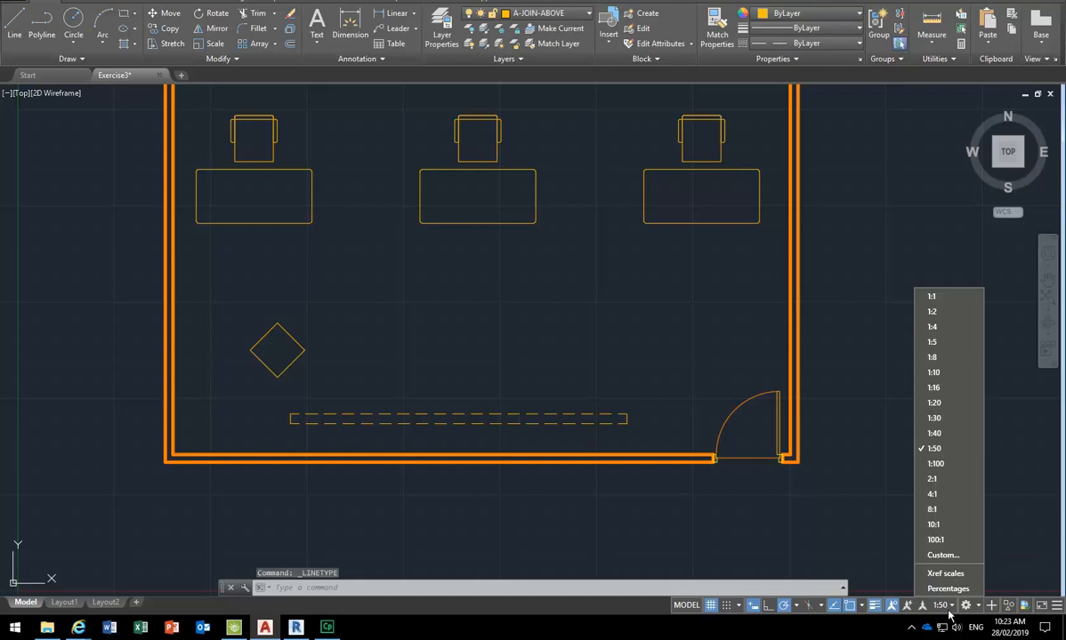
pyautogui.click(949, 611)
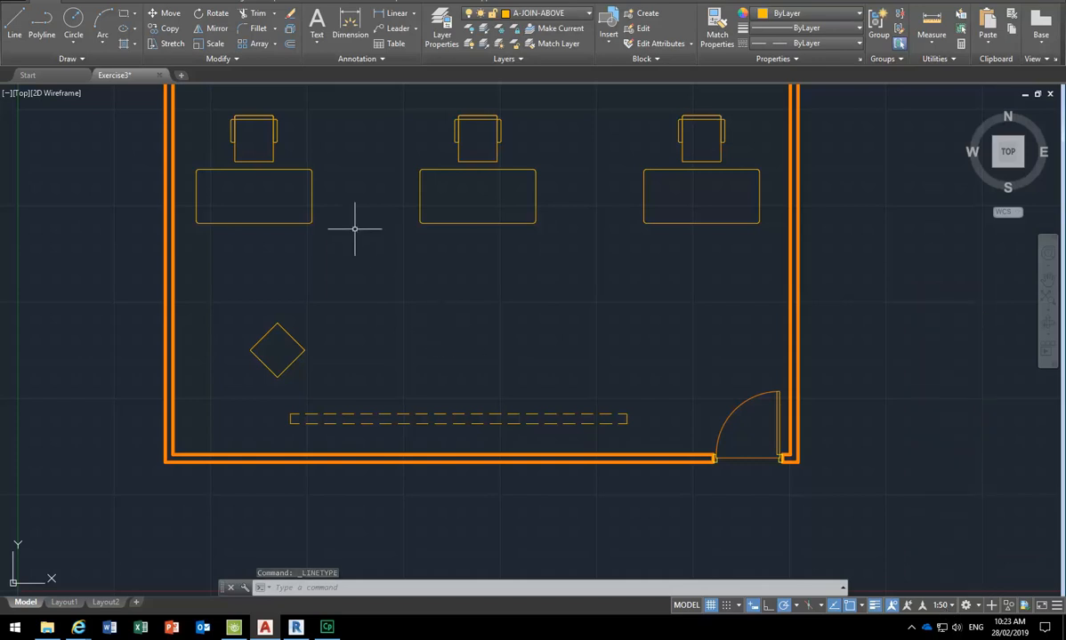
# - Start opening another drawing and preview the Exercise and Fenwicks files in the CAD for Interiors folder
pyautogui.scroll(-2, 356, 233)
pyautogui.moveTo(356, 235); pyautogui.dragTo(393, 362, button='middle')
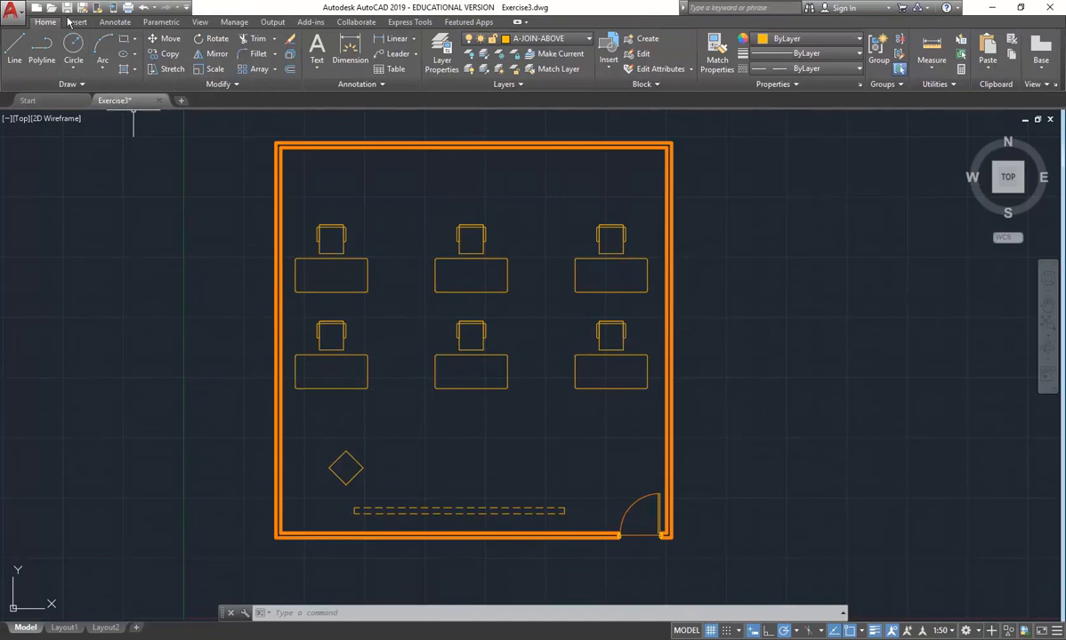
pyautogui.click(52, 9)
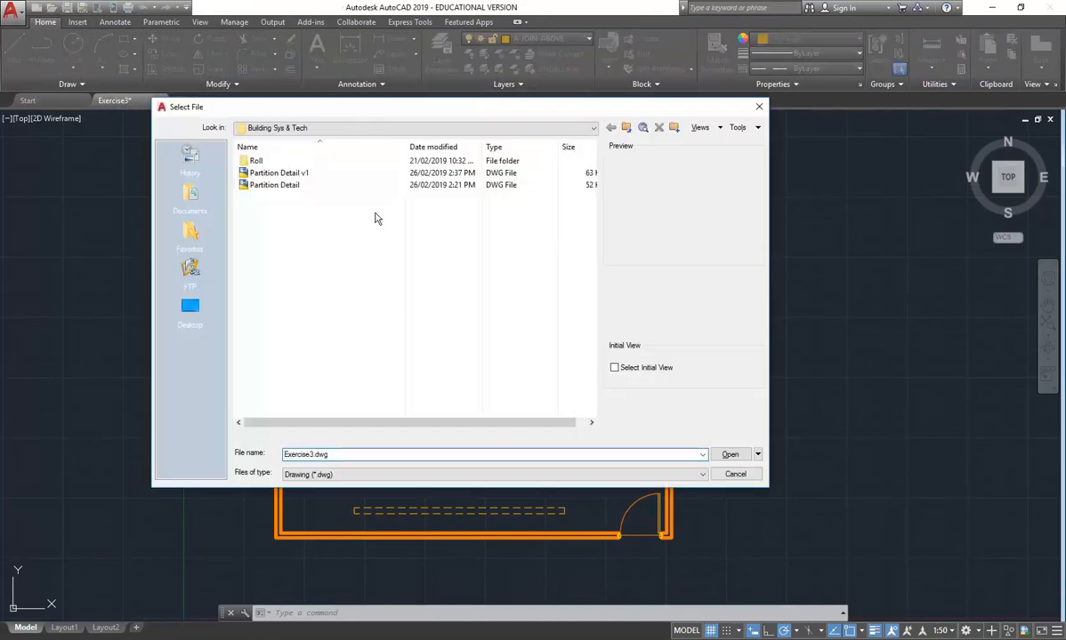
pyautogui.click(626, 127)
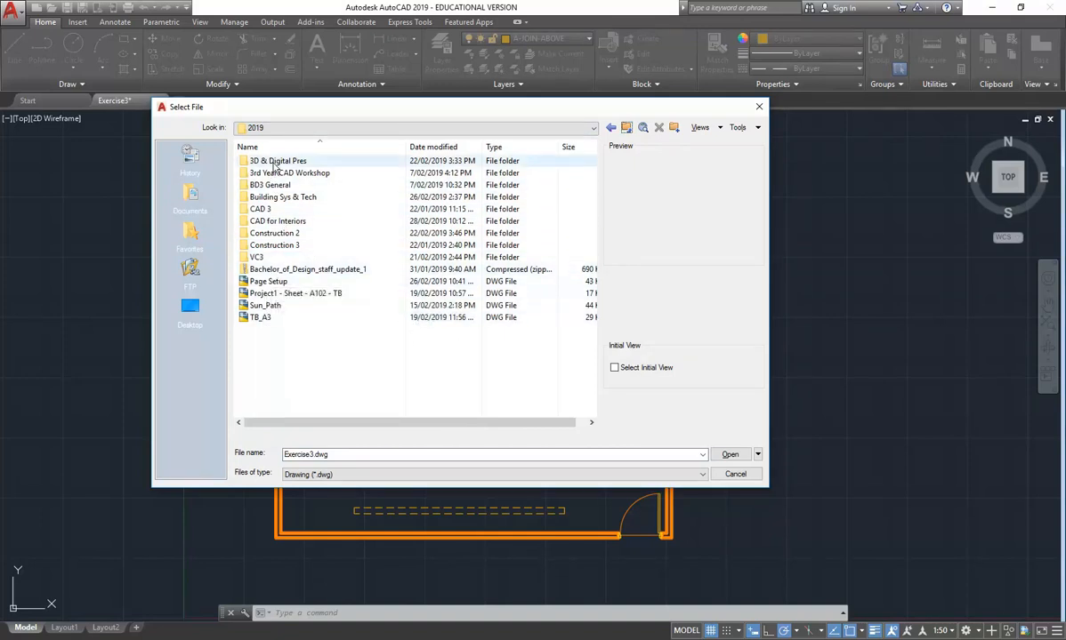
pyautogui.doubleClick(266, 222)
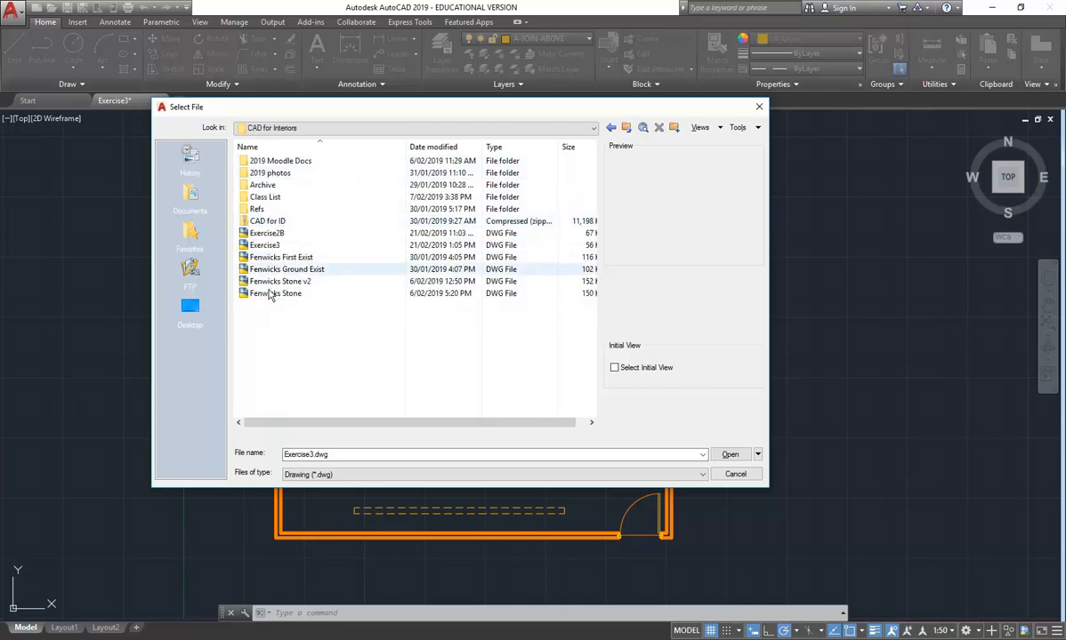
pyautogui.click(266, 233)
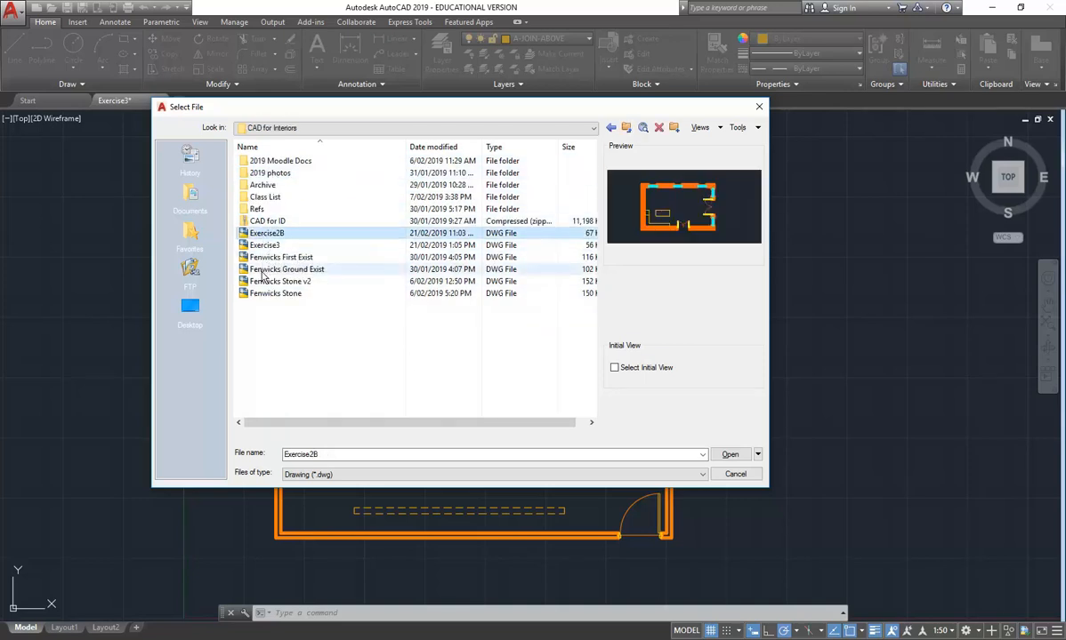
pyautogui.press('Down')
pyautogui.press('Down')
pyautogui.press('Down')
pyautogui.press('Down')
pyautogui.press('Down')
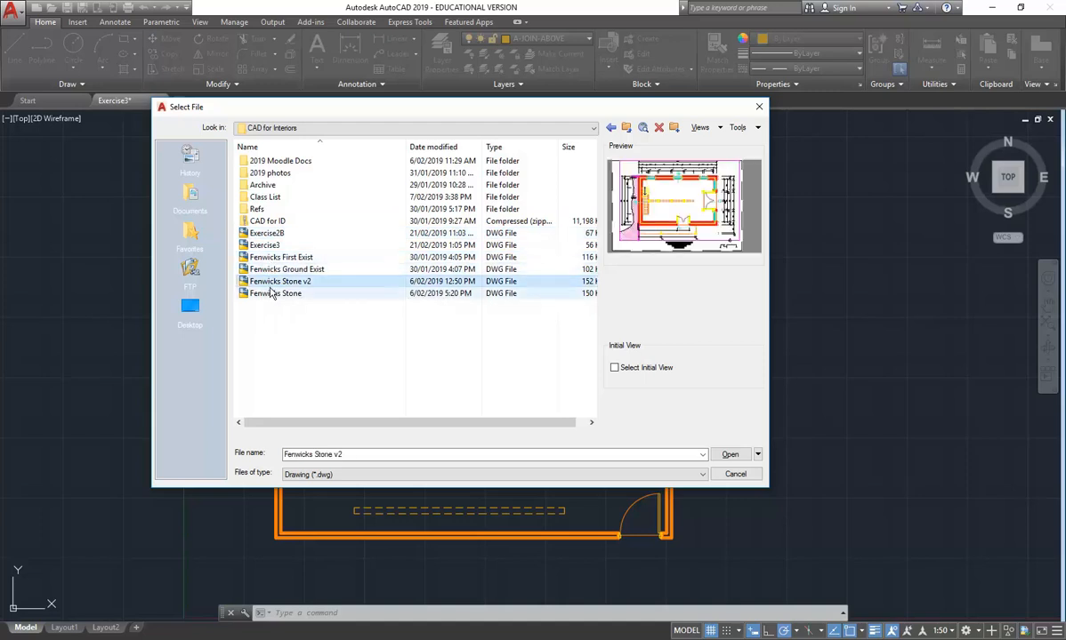
# - Browse to the personal folder inside Documents and preview the Exercise 1 drawing
pyautogui.click(261, 130)
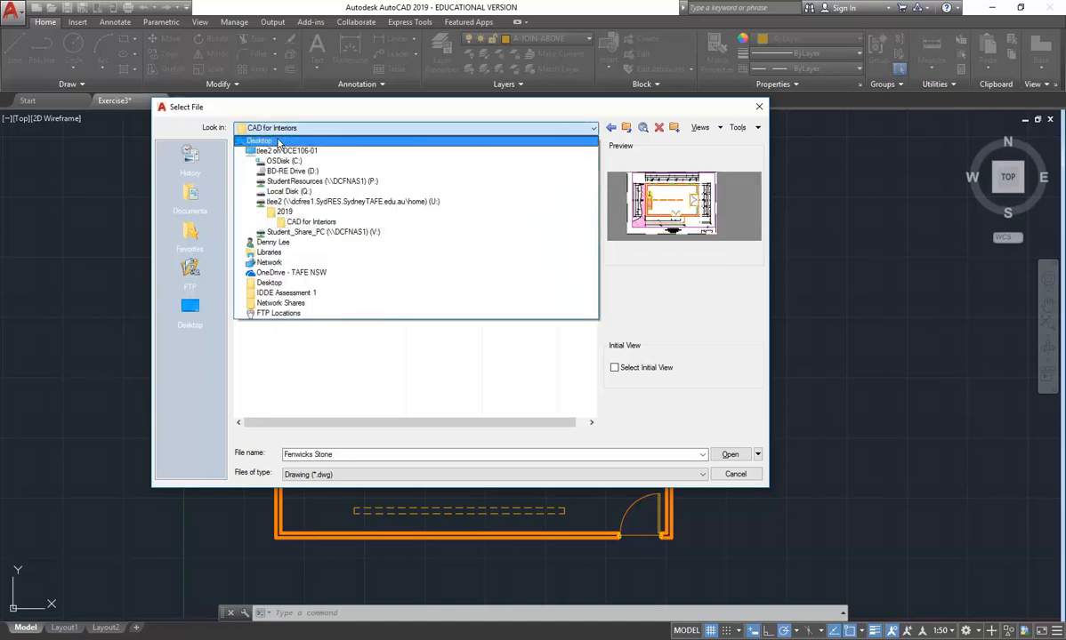
pyautogui.click(259, 242)
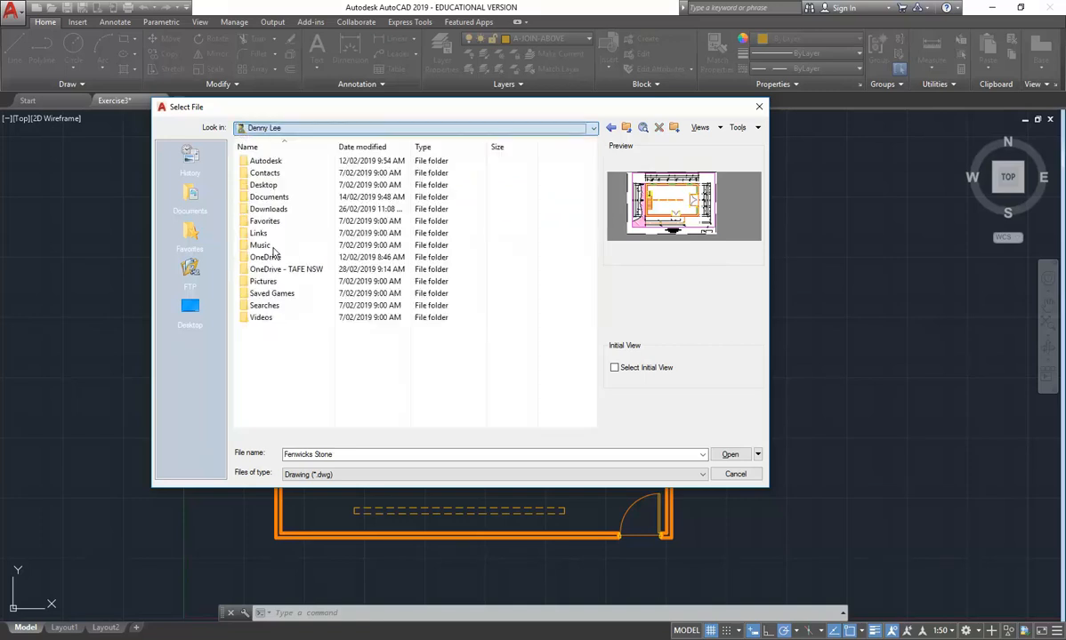
pyautogui.doubleClick(267, 197)
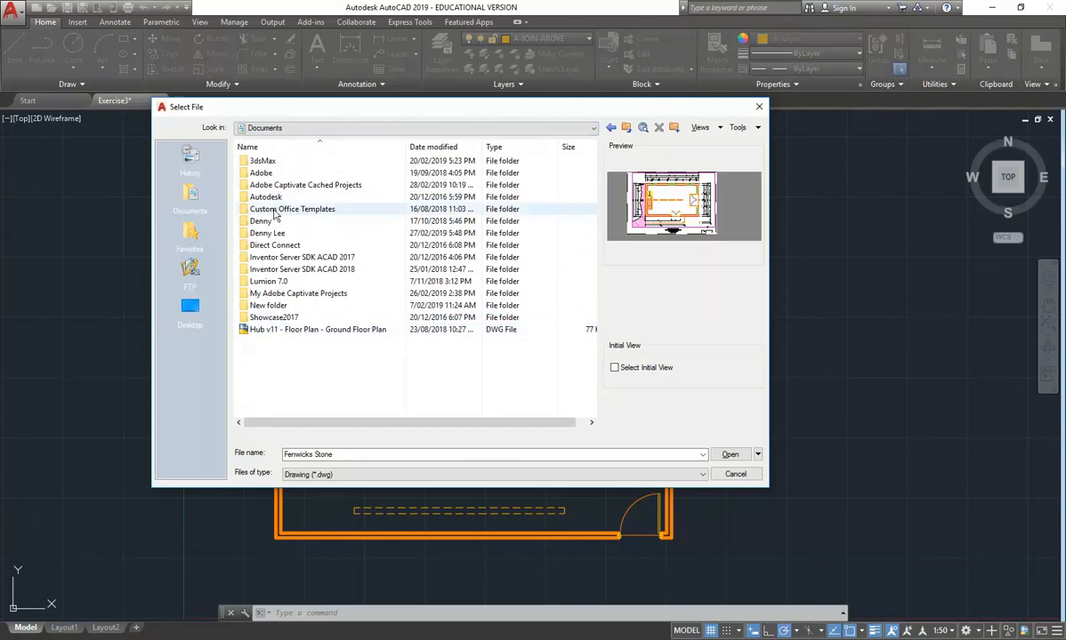
pyautogui.doubleClick(267, 233)
pyautogui.click(263, 161)
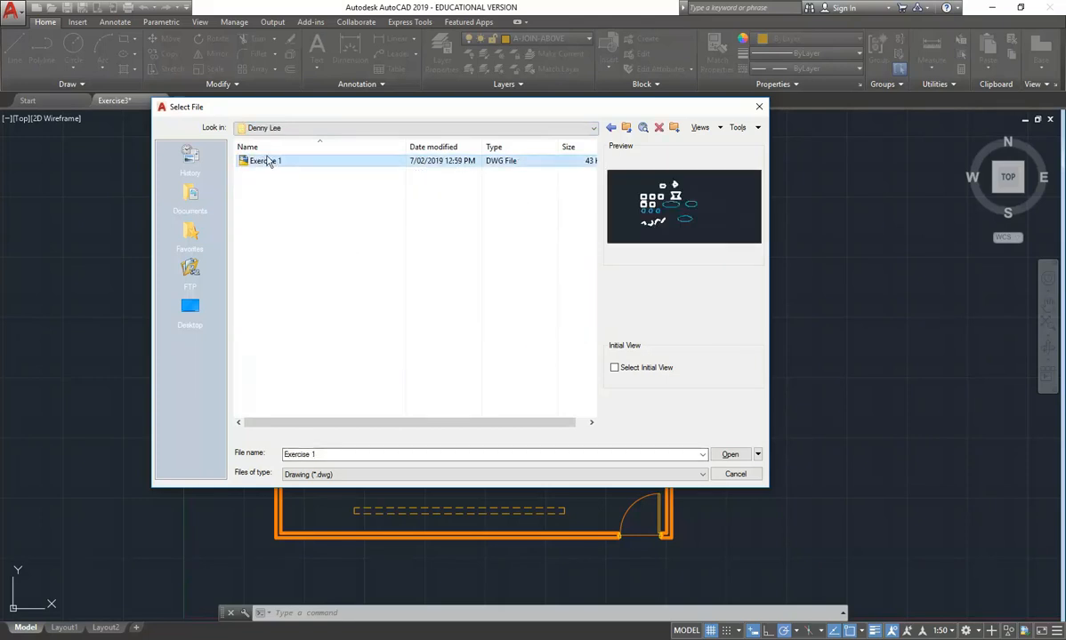
# - Open the Exercise 2 drawing from the personal folder under 2B 2019 on the Student_Share_PC (V:) drive, and maximize the program window
pyautogui.click(626, 127)
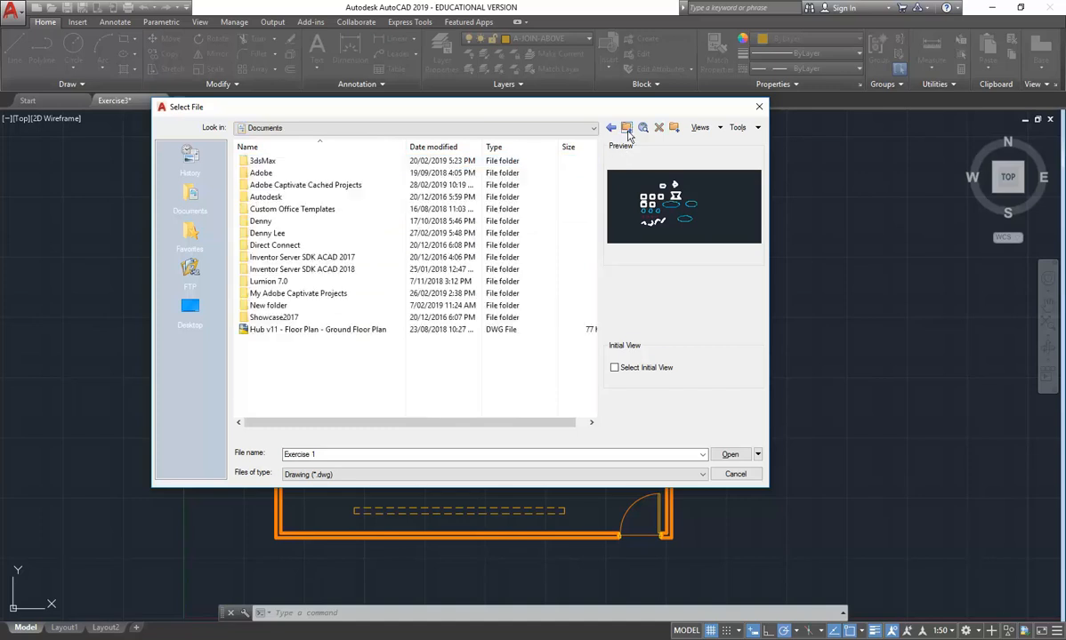
pyautogui.click(285, 129)
pyautogui.click(331, 213)
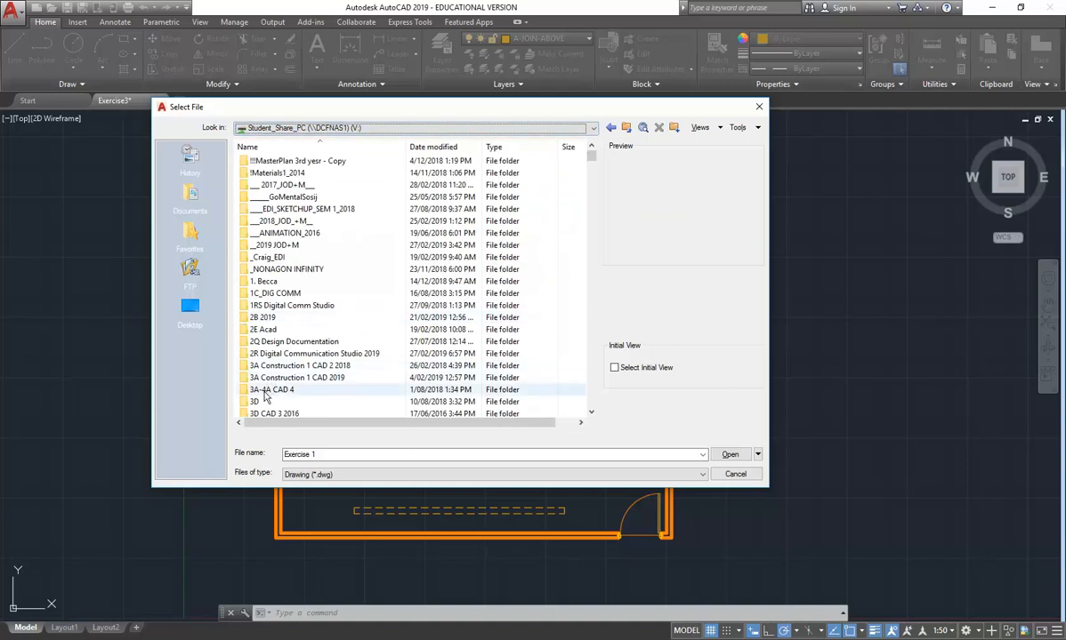
pyautogui.doubleClick(263, 317)
pyautogui.doubleClick(269, 209)
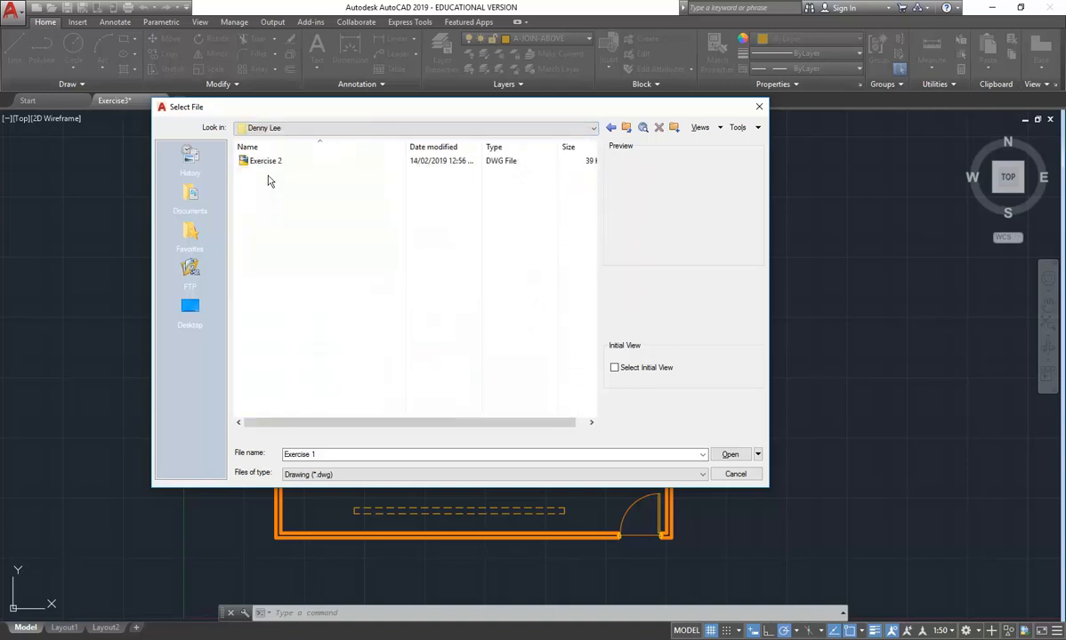
pyautogui.click(264, 166)
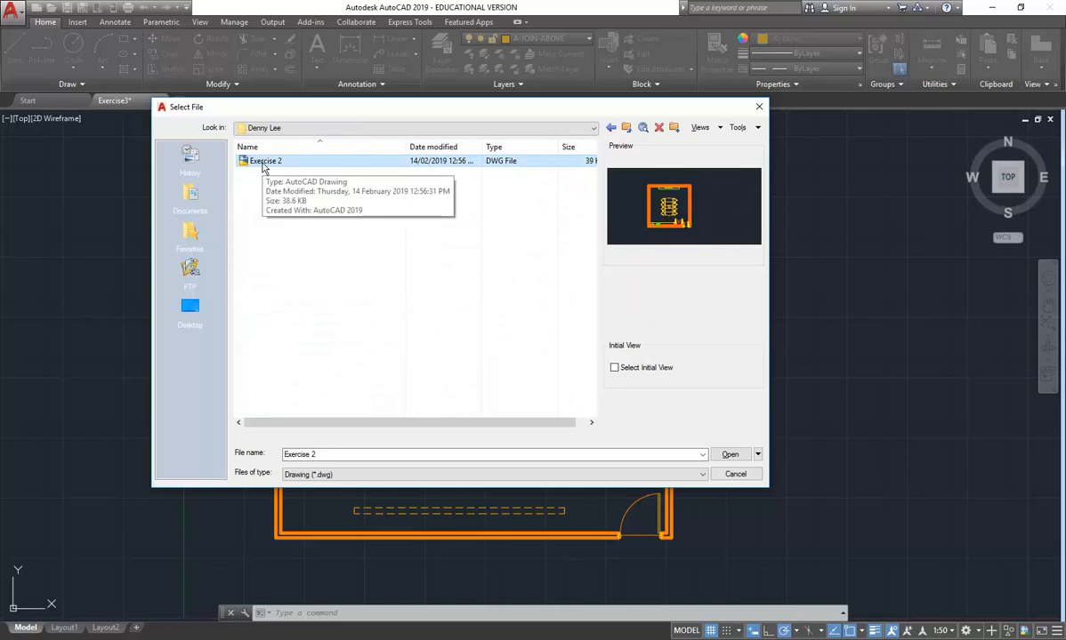
pyautogui.doubleClick(263, 164)
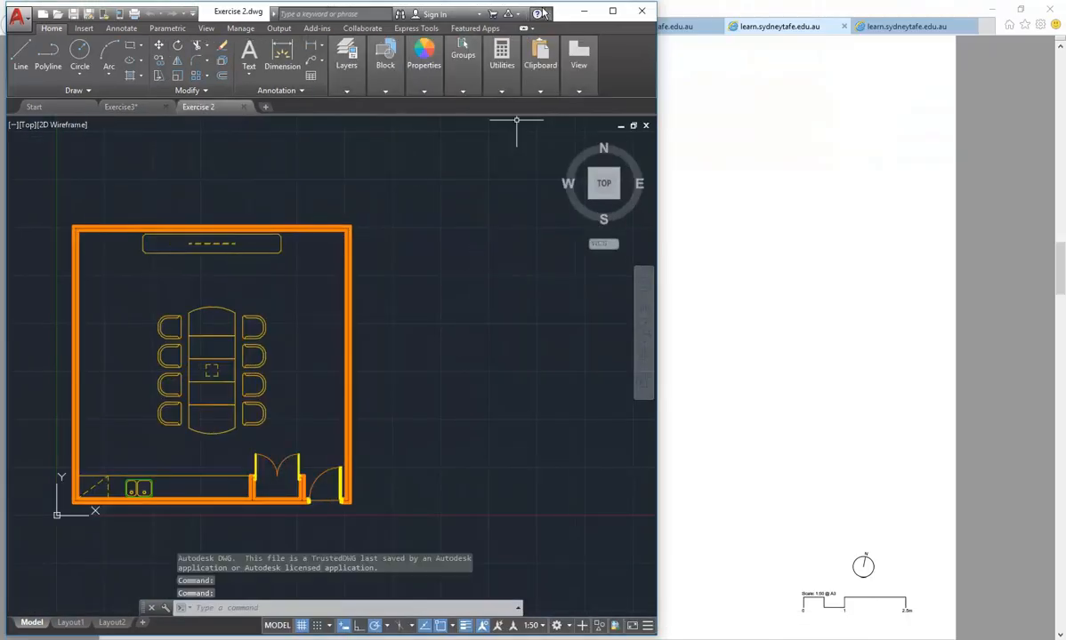
pyautogui.click(613, 12)
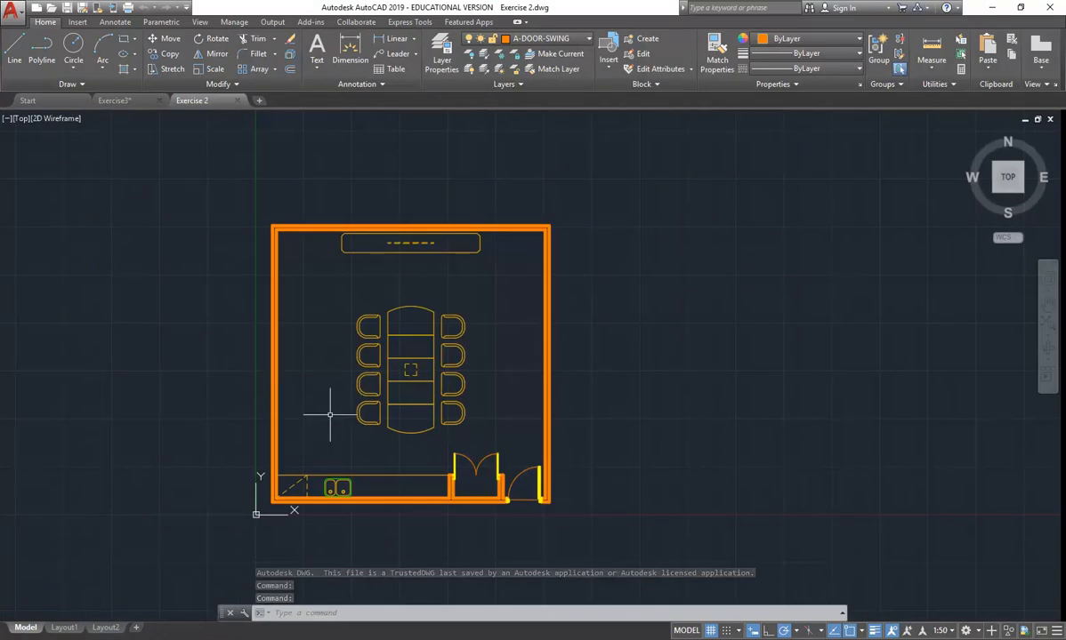
# - Check which annotation scale the Exercise 2 drawing uses without changing it
pyautogui.scroll(2, 307, 393)
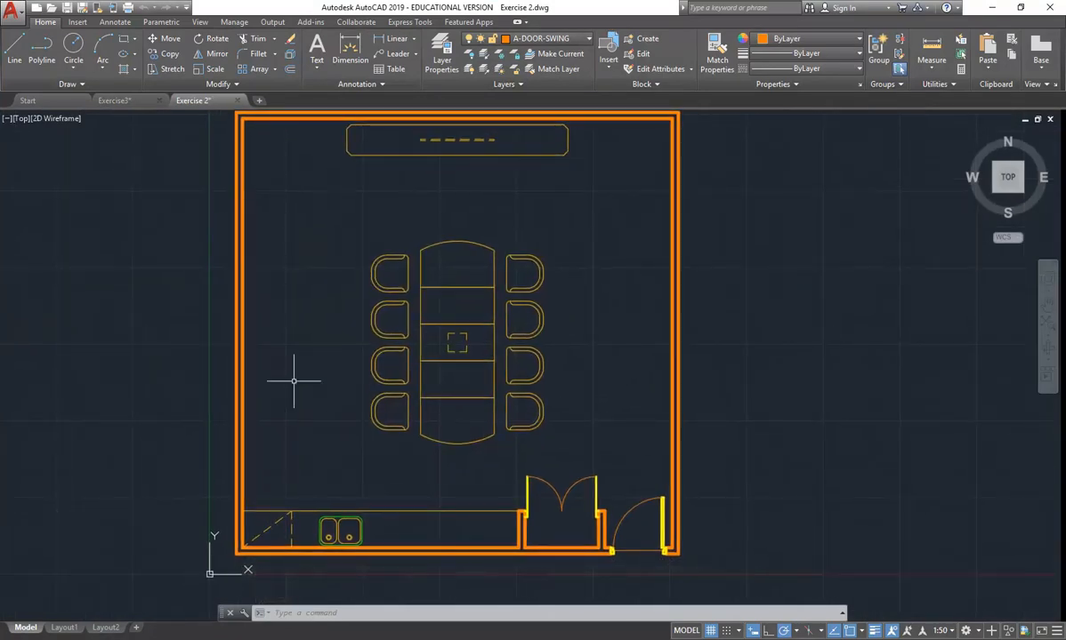
pyautogui.moveTo(295, 381); pyautogui.dragTo(282, 409, button='middle')
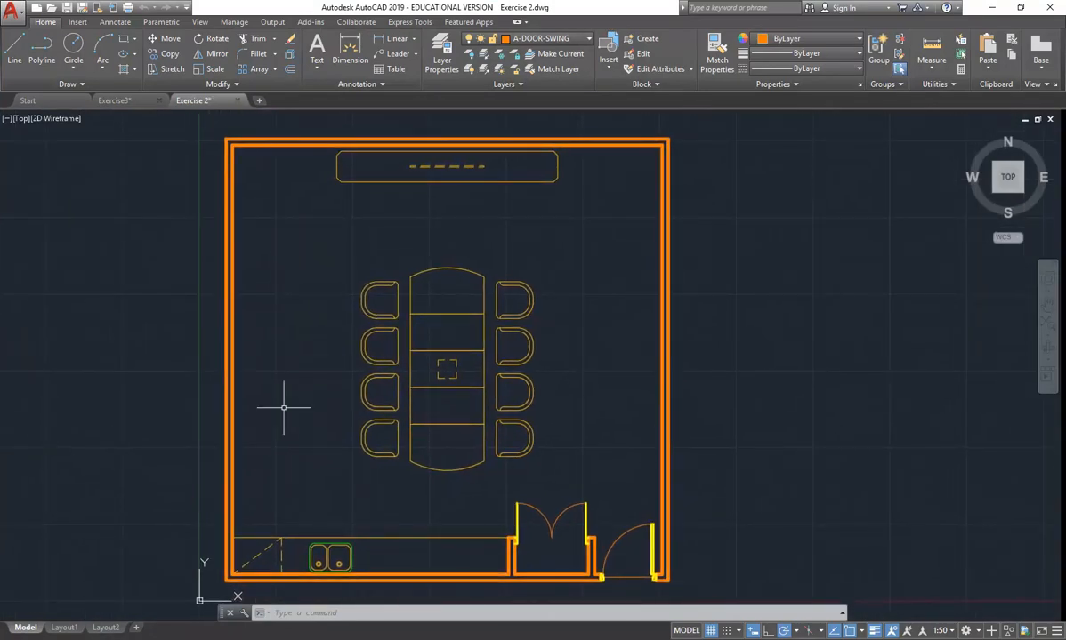
pyautogui.click(949, 633)
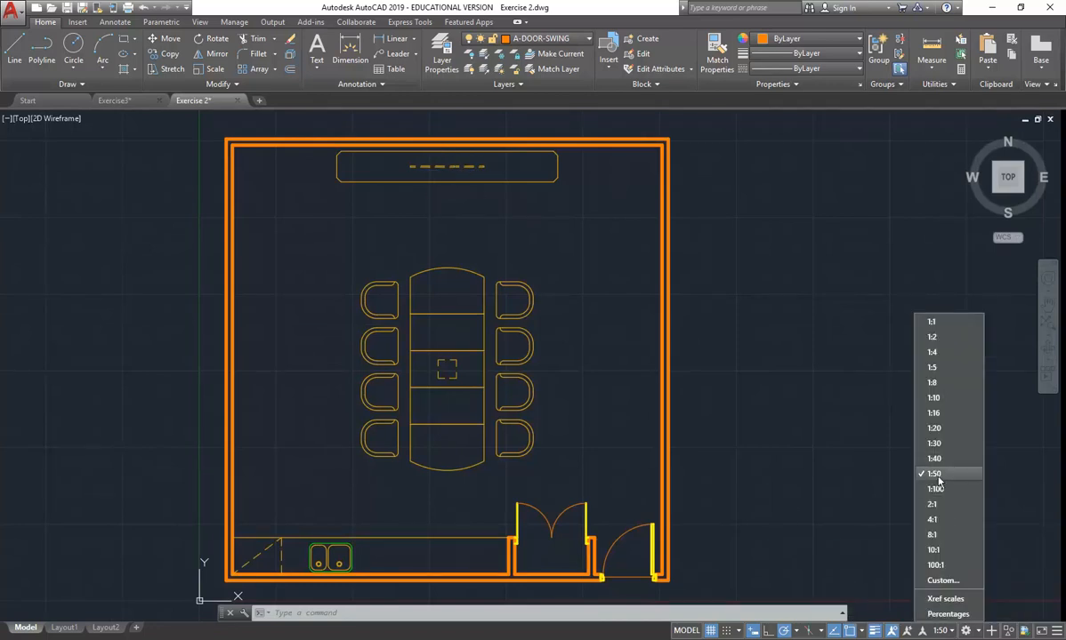
pyautogui.click(946, 632)
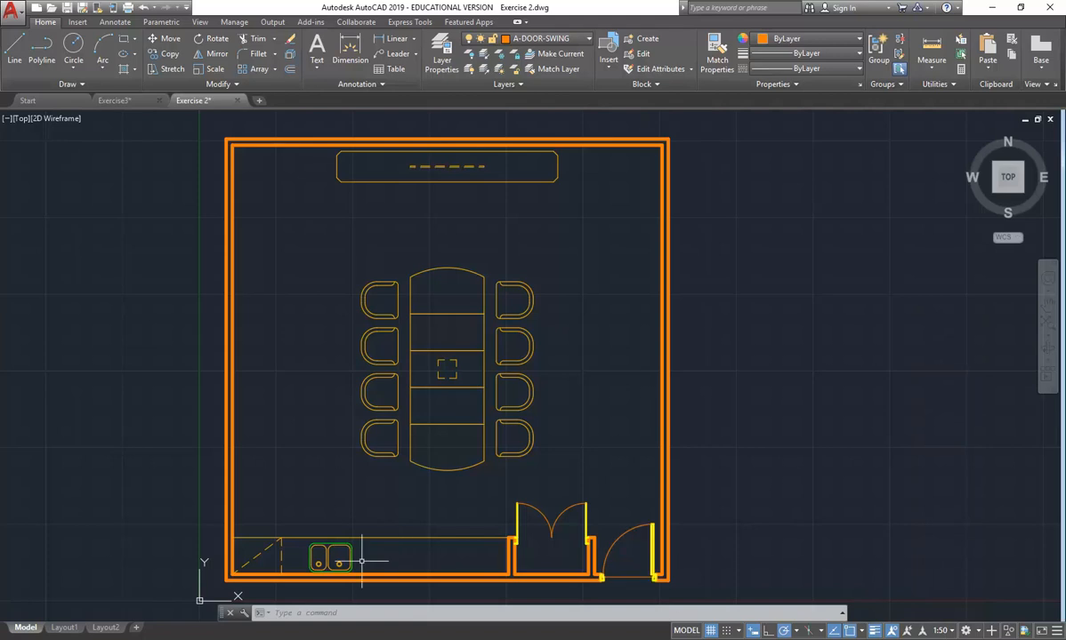
# - Switch to the exercise PDF in Internet Explorer and examine the text labels on the Exercise 2 boardroom plan
pyautogui.moveTo(82, 628)
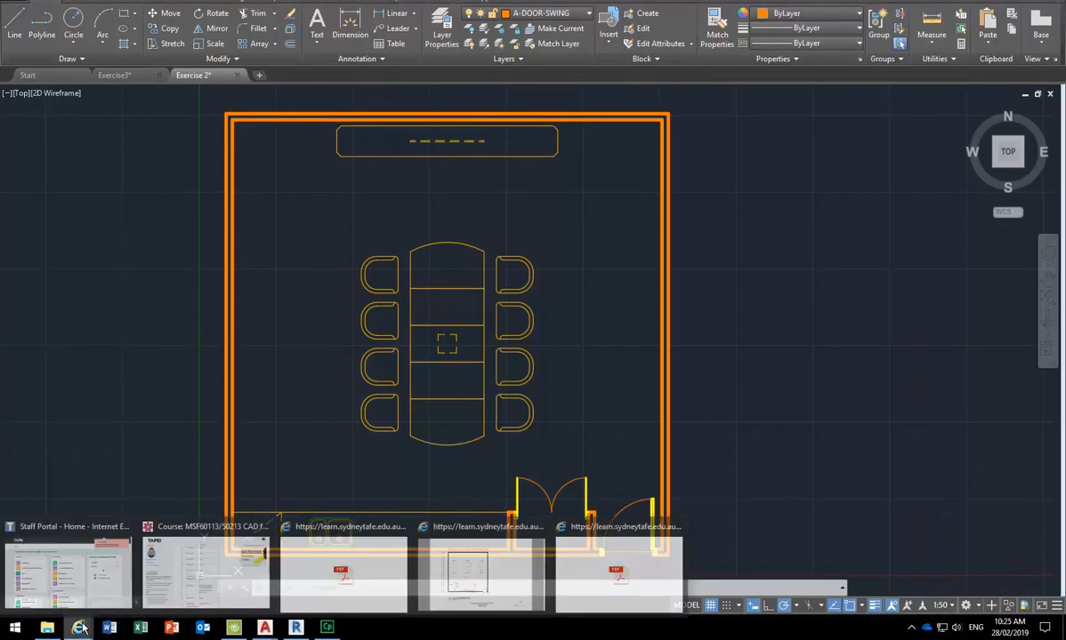
pyautogui.click(452, 539)
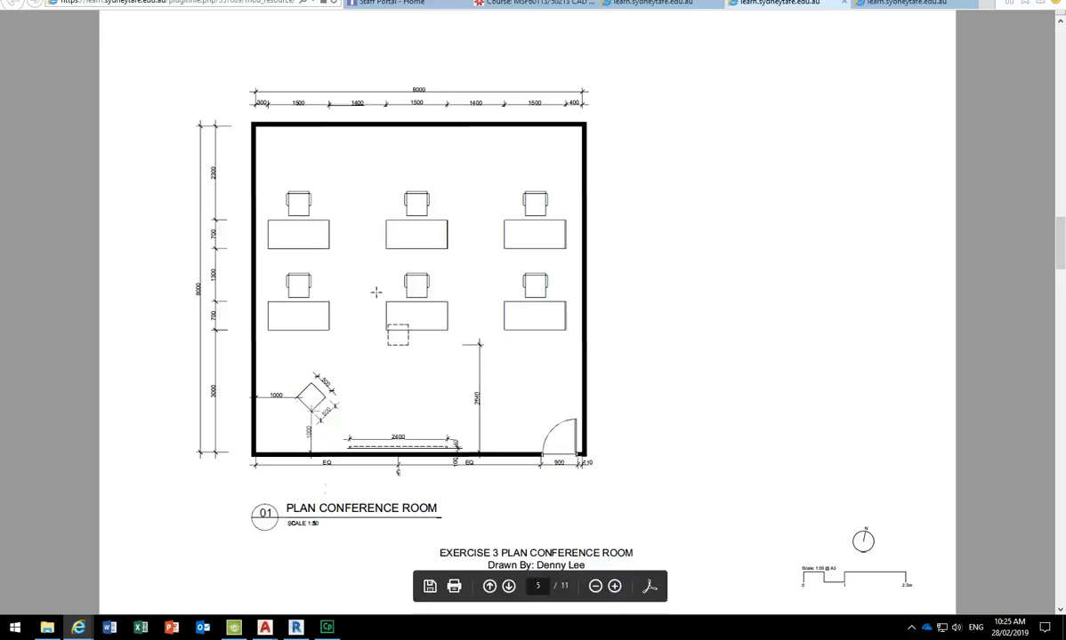
pyautogui.scroll(-5, 352, 303)
pyautogui.scroll(5, 378, 299)
pyautogui.scroll(-2, 378, 298)
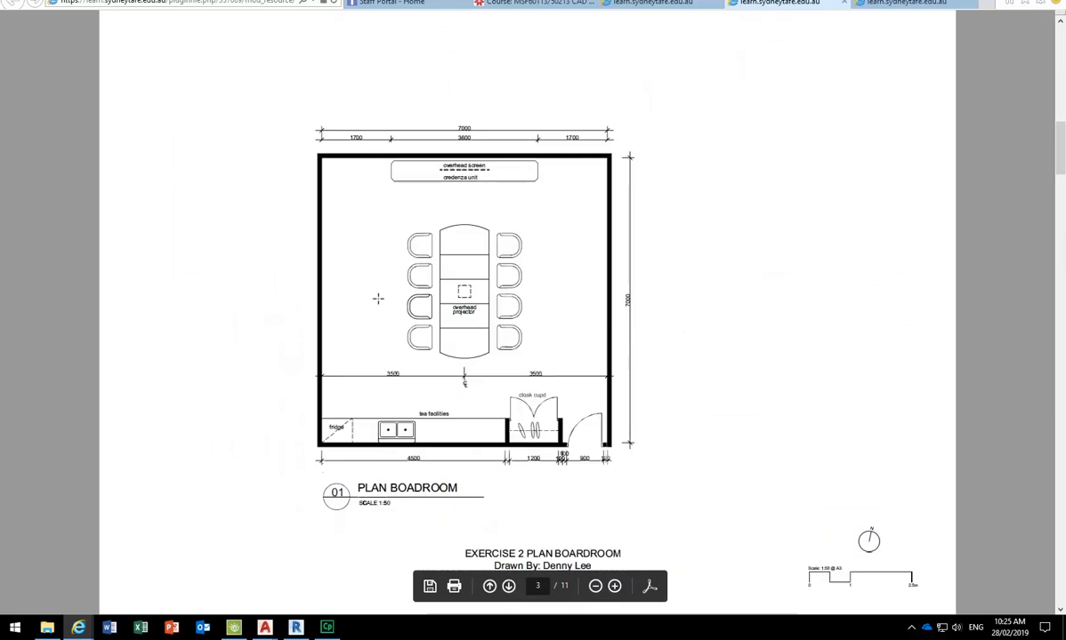
pyautogui.keyDown('ctrl'); pyautogui.scroll(3, 409, 406); pyautogui.keyUp('ctrl')
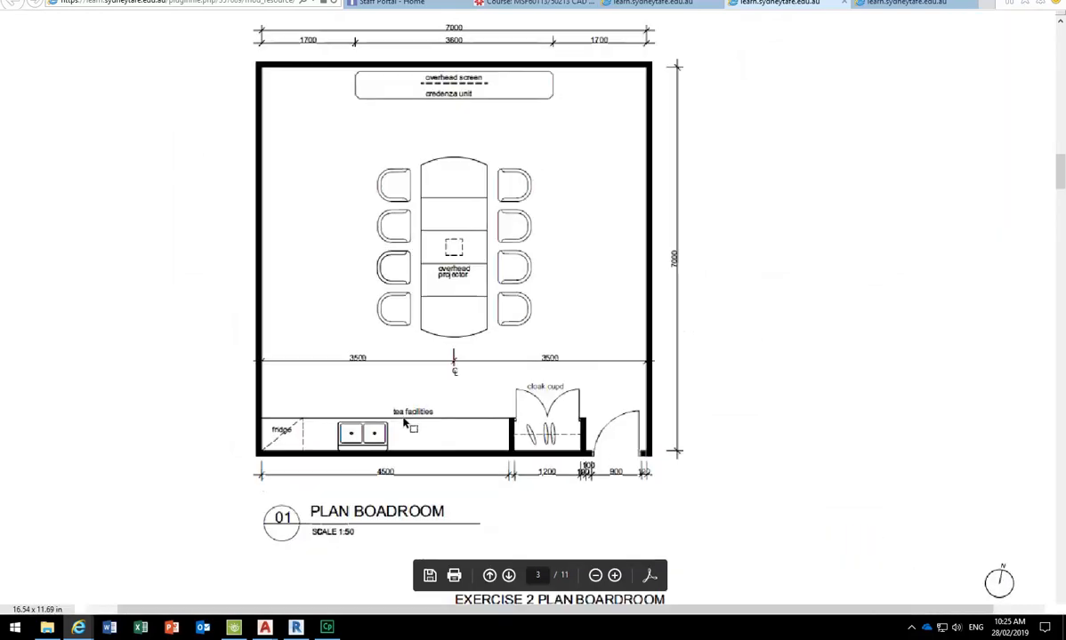
pyautogui.keyDown('ctrl'); pyautogui.scroll(2, 405, 425); pyautogui.keyUp('ctrl')
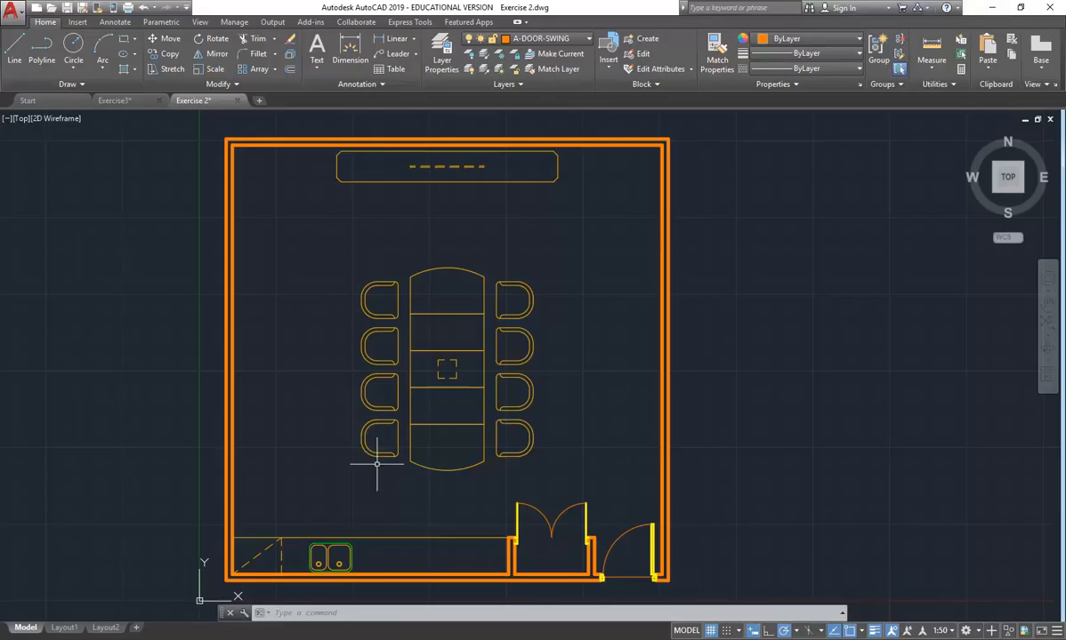
# - Return to the AutoCAD drawing's tea facilities area and review the available annotation styles and the multiline and single-line text options
pyautogui.scroll(5, 300, 542)
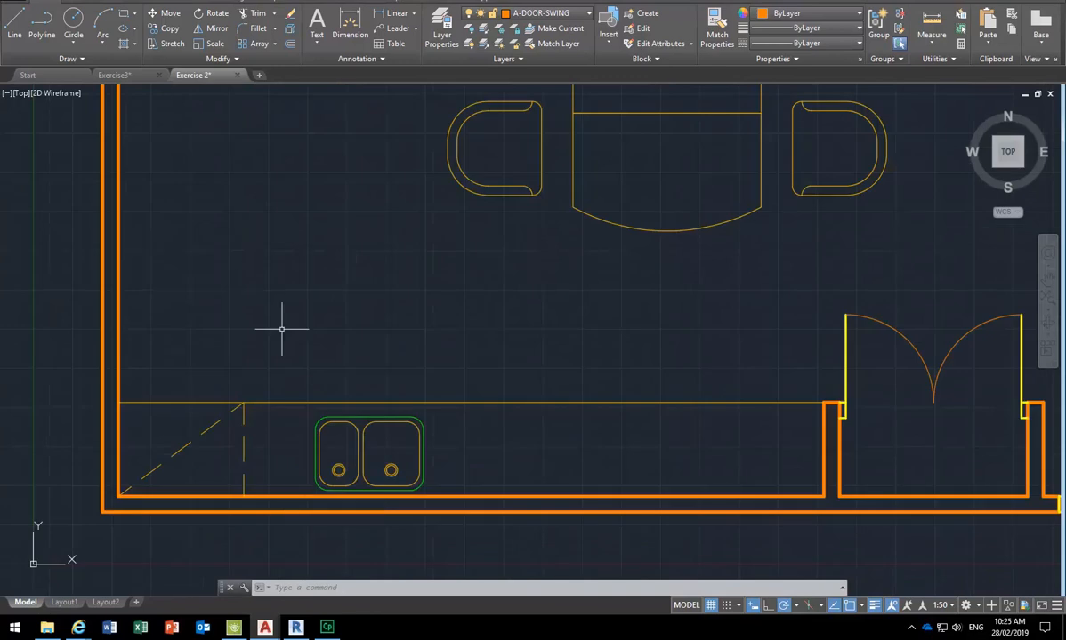
pyautogui.click(332, 61)
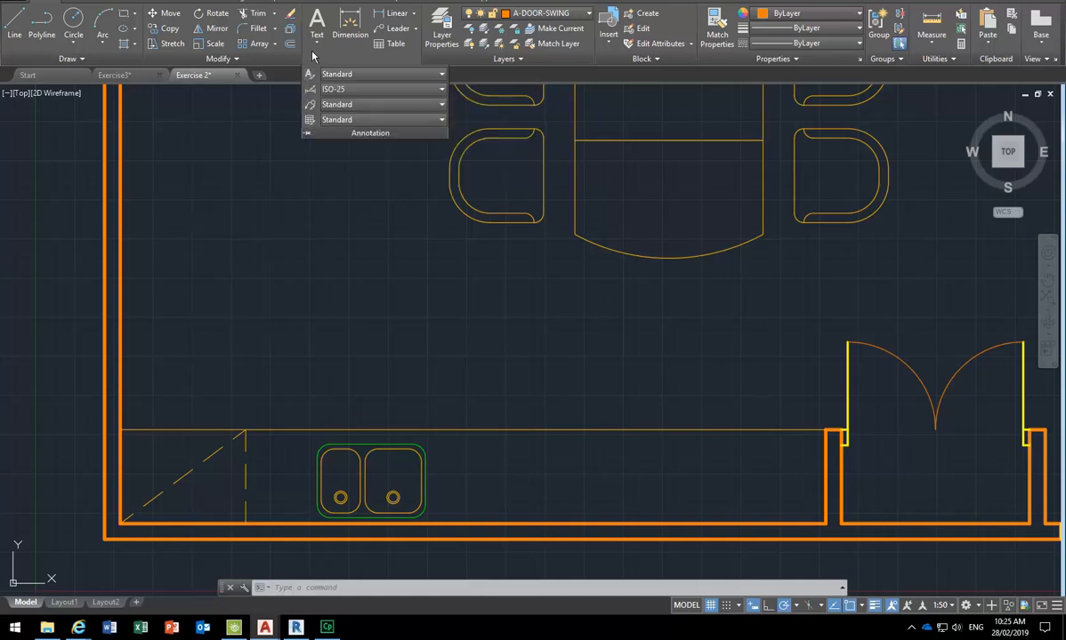
pyautogui.click(316, 43)
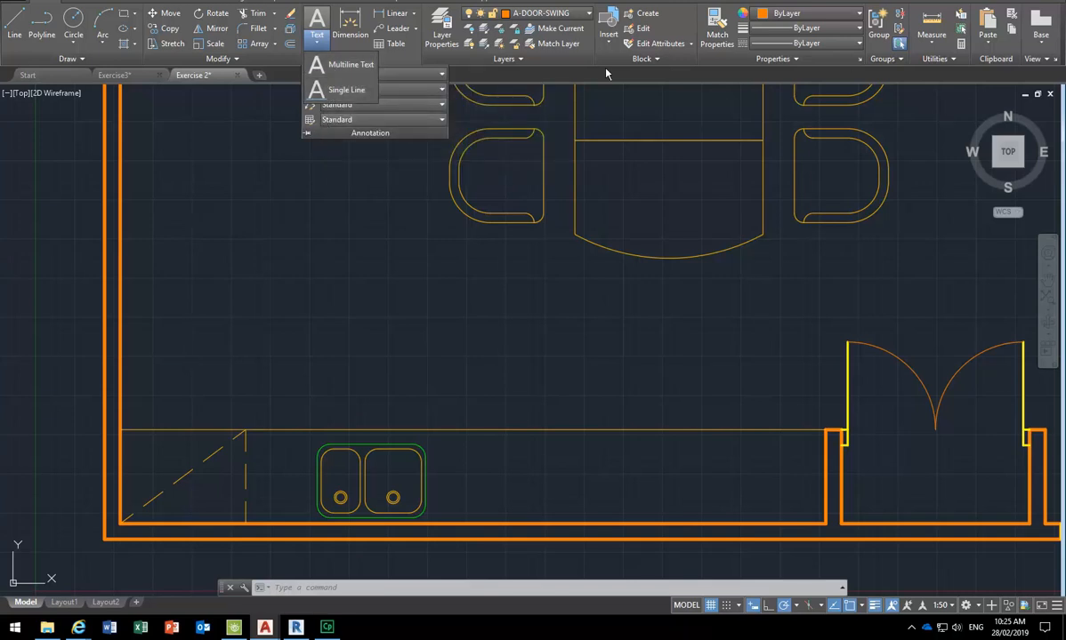
pyautogui.click(542, 80)
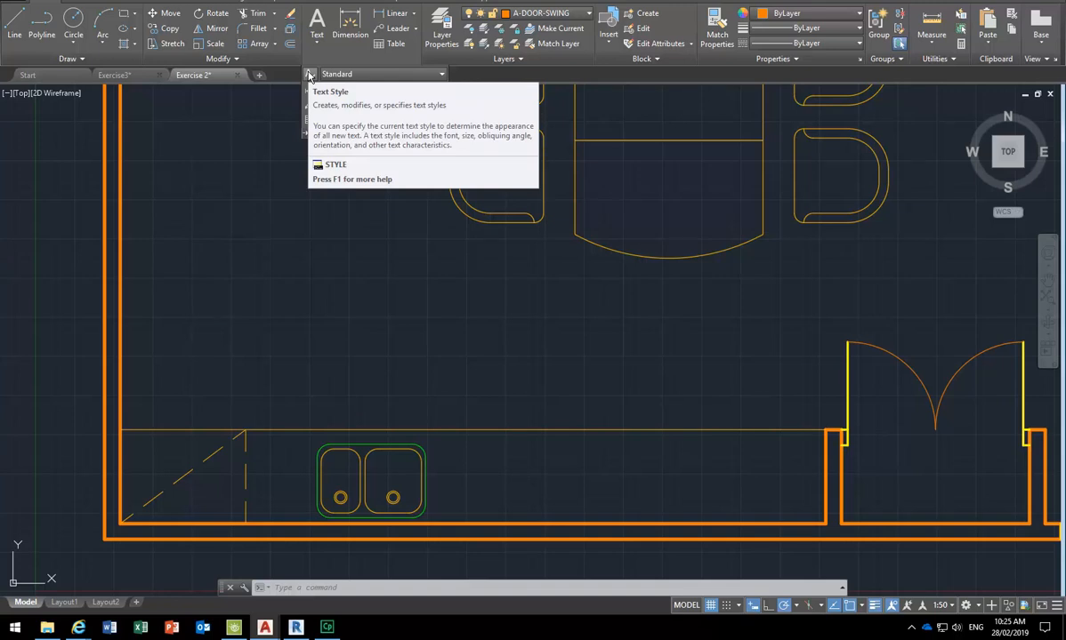
# - Switch to Word, create a blank document, and examine the Heading 2 style's formatting settings without modifying them
pyautogui.click(109, 628)
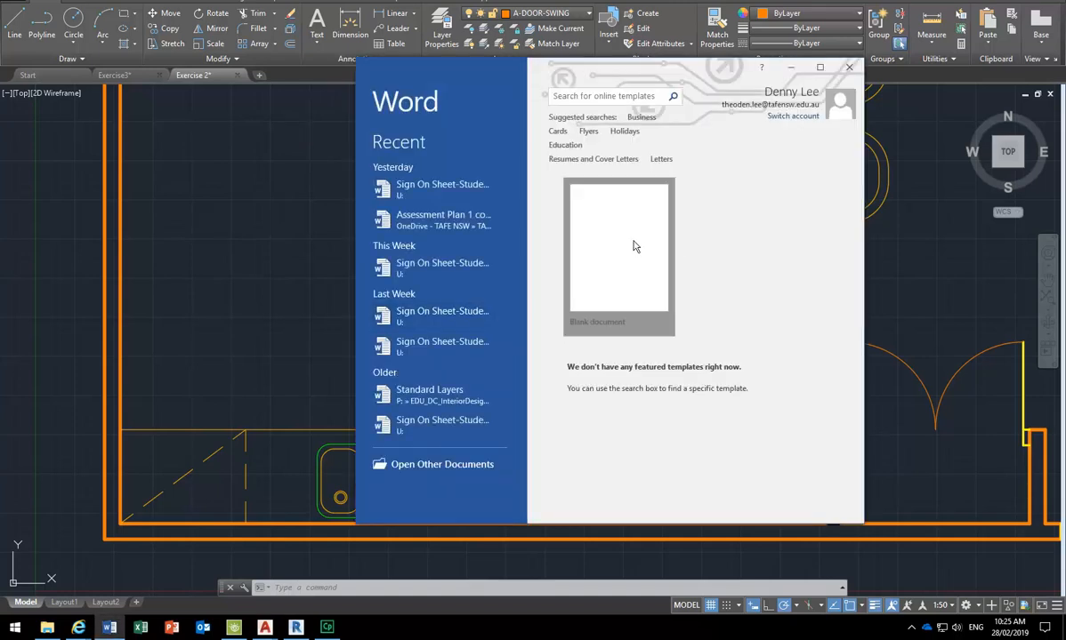
pyautogui.click(634, 247)
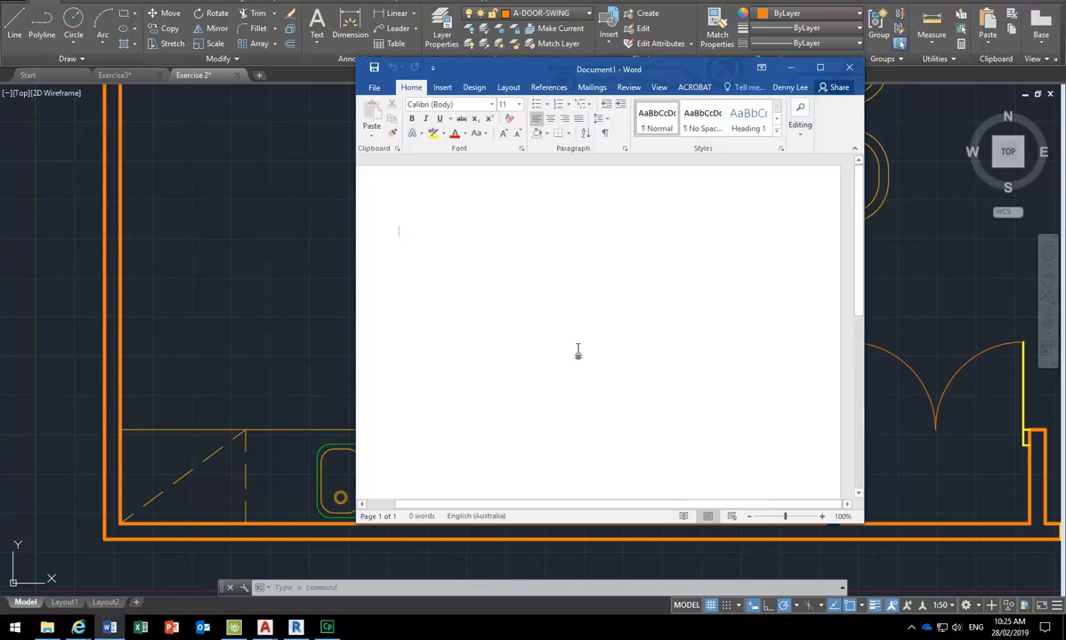
pyautogui.click(820, 68)
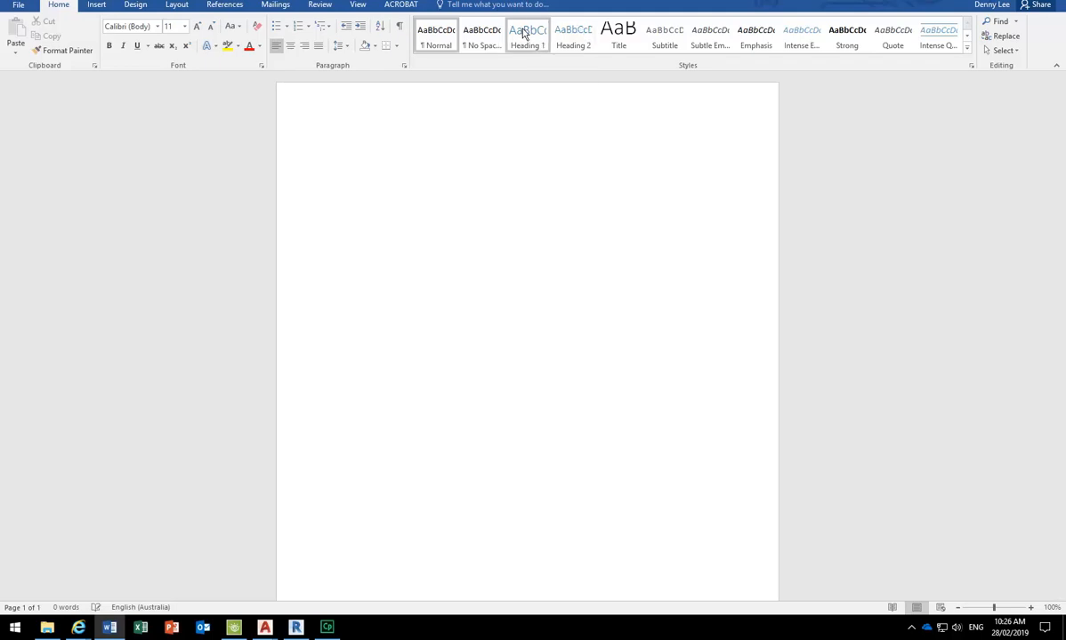
pyautogui.rightClick(569, 32)
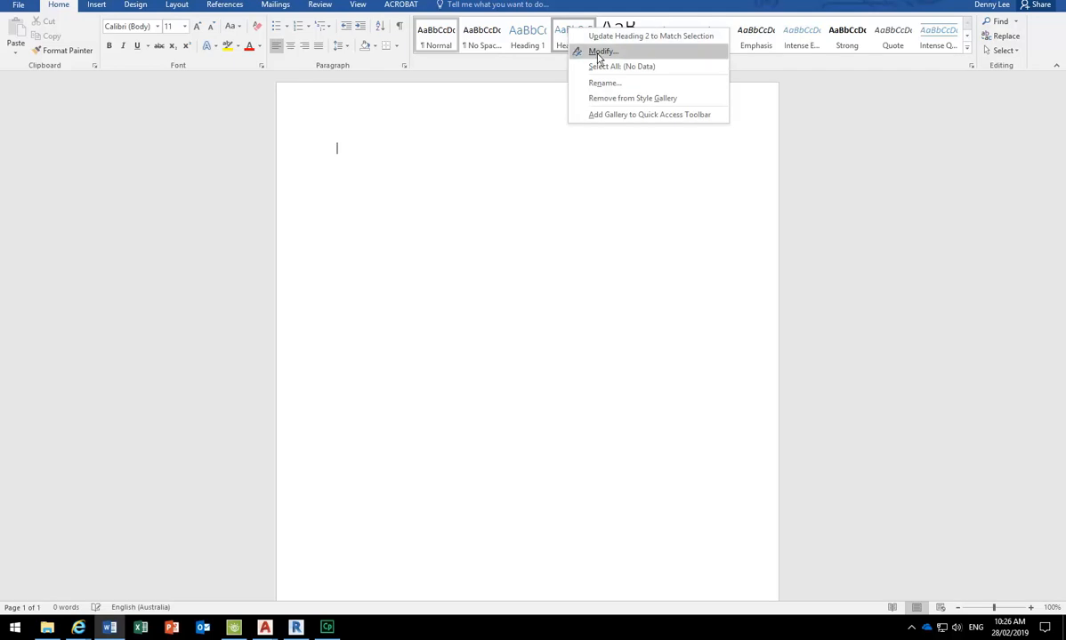
pyautogui.click(591, 51)
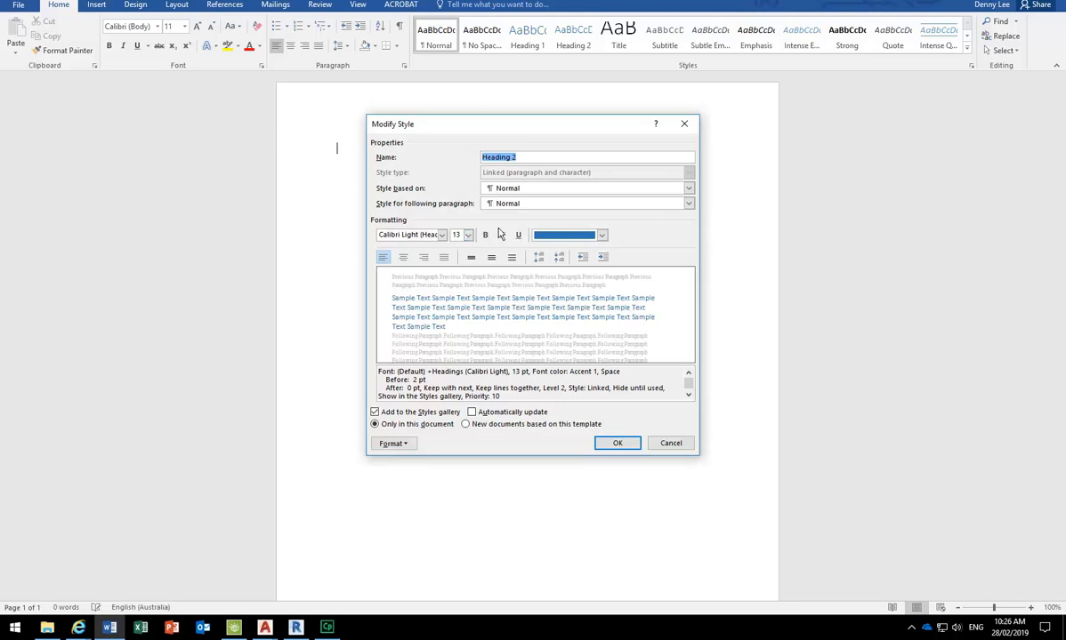
pyautogui.click(671, 443)
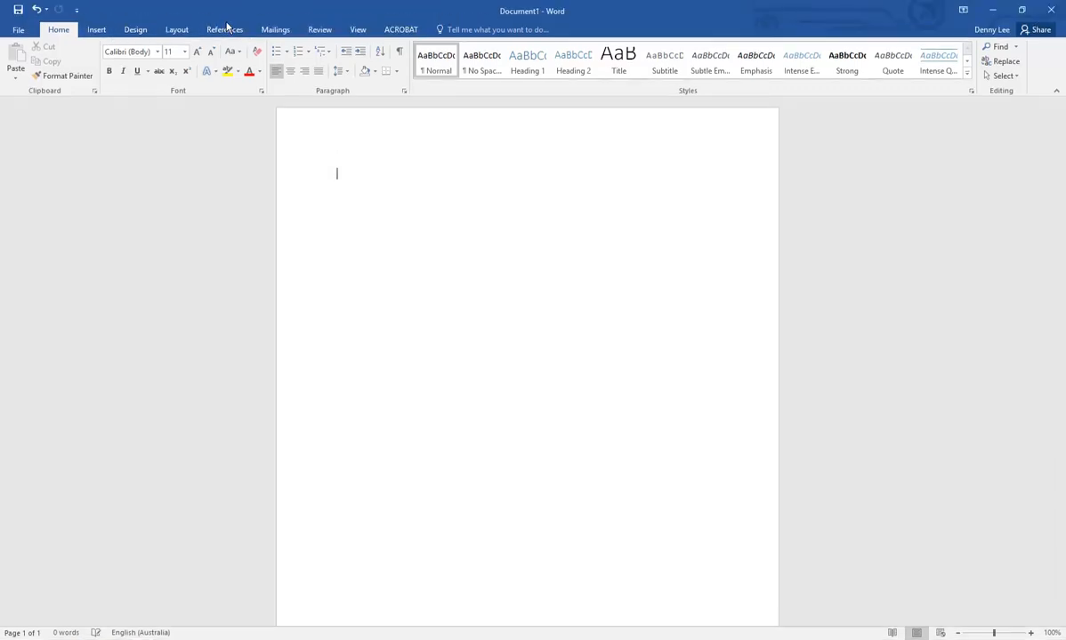
# - Review the built-in table of contents formats that use the heading styles, without inserting one
pyautogui.click(224, 30)
pyautogui.click(11, 69)
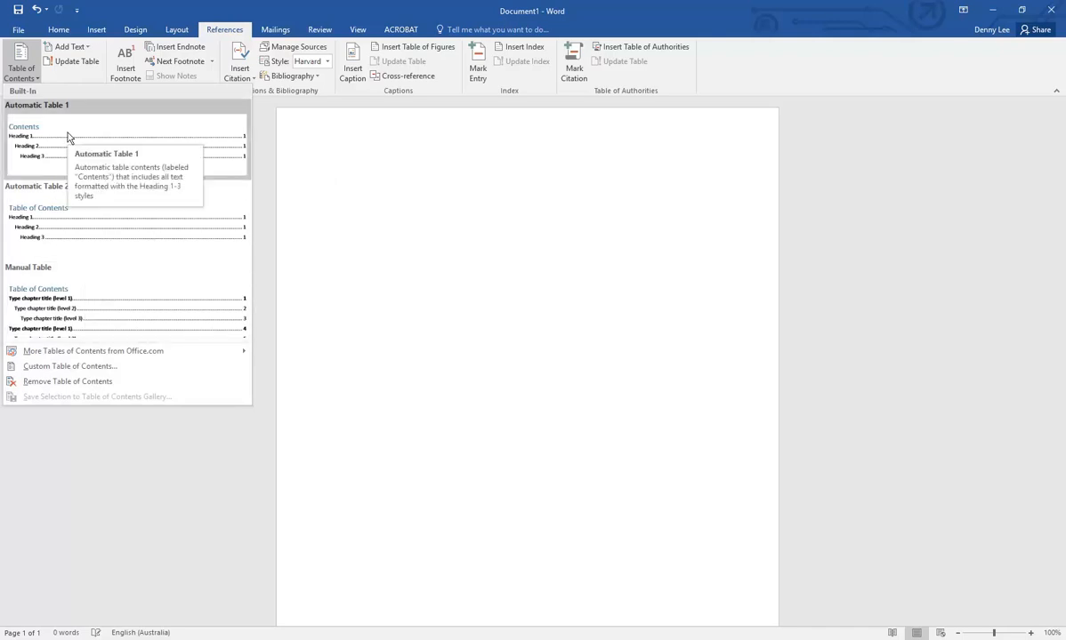
pyautogui.click(56, 30)
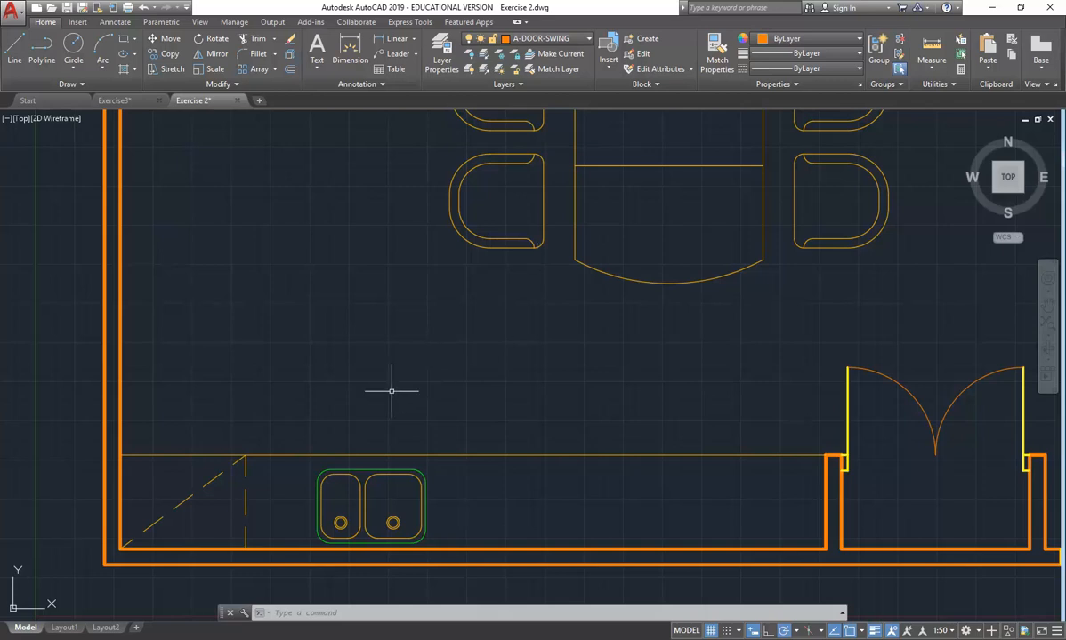
# - Switch back to the Exercise 2 drawing in AutoCAD, create a layer named A-ANNO and make it the current layer
pyautogui.click(558, 40)
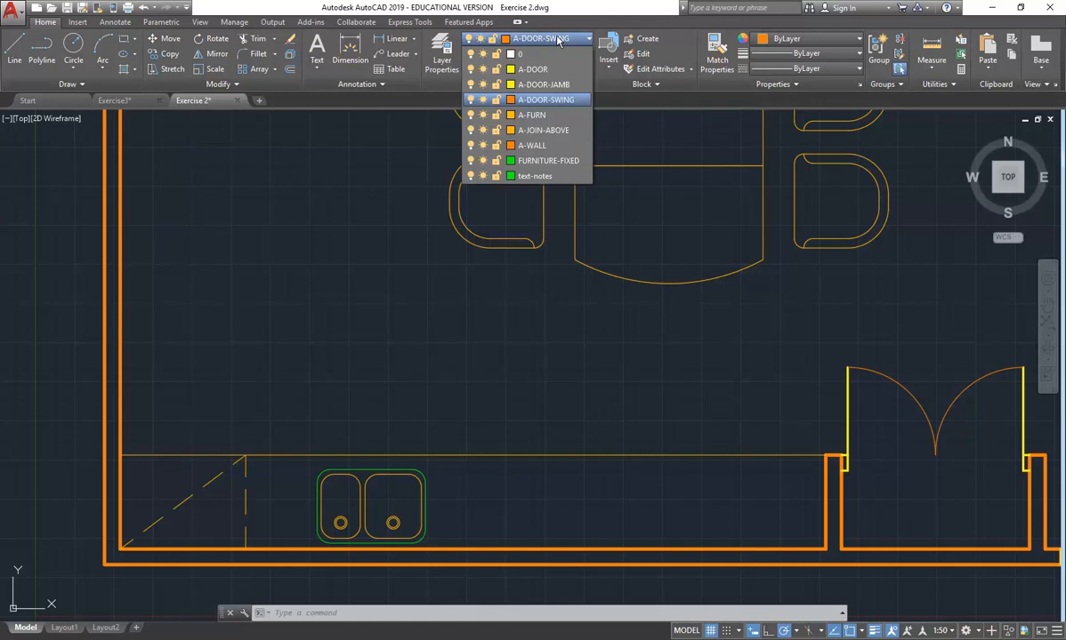
pyautogui.click(443, 57)
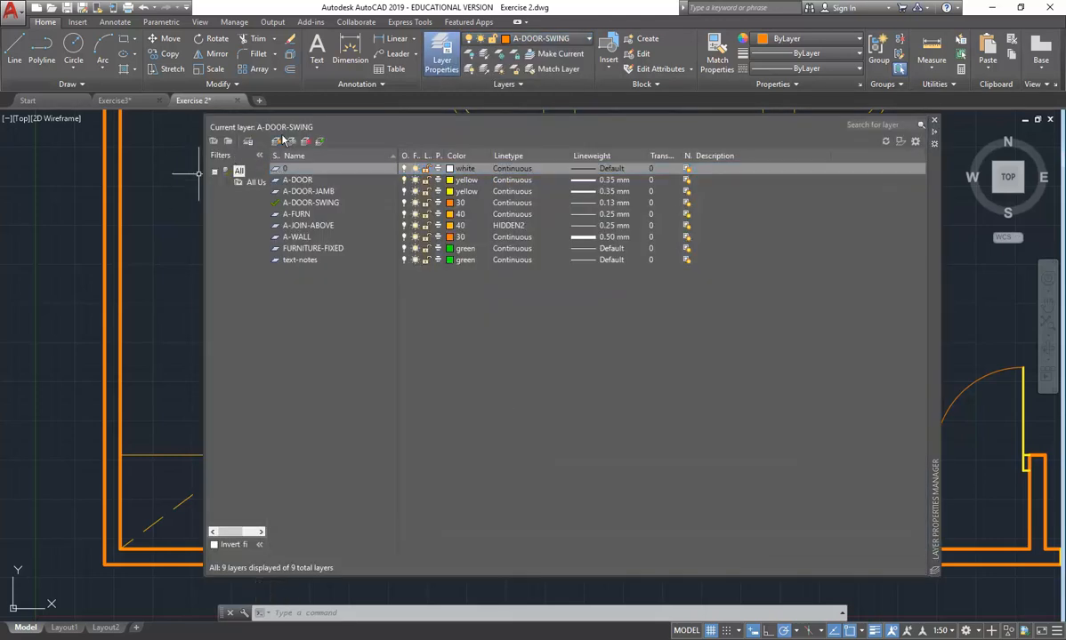
pyautogui.click(276, 141)
pyautogui.write('A-ANNO')
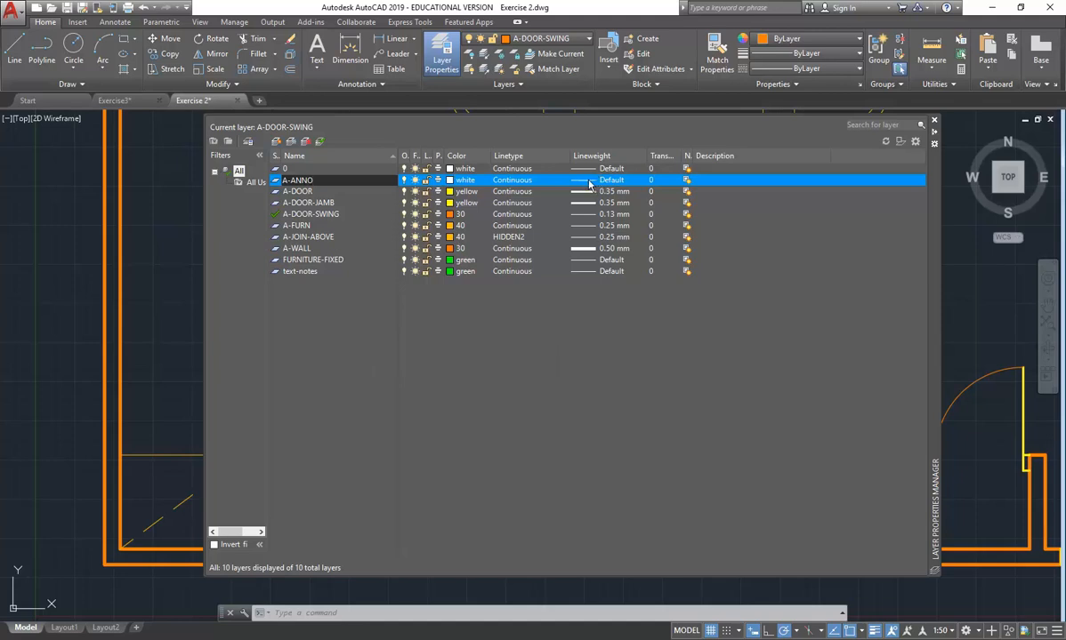
pyautogui.press('Return')
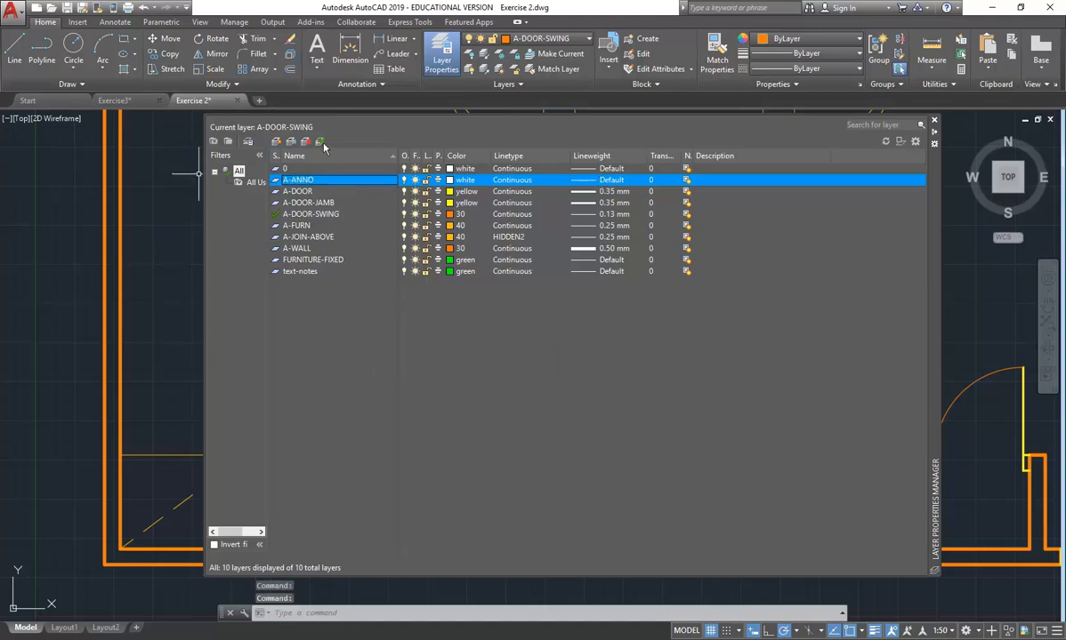
pyautogui.click(320, 140)
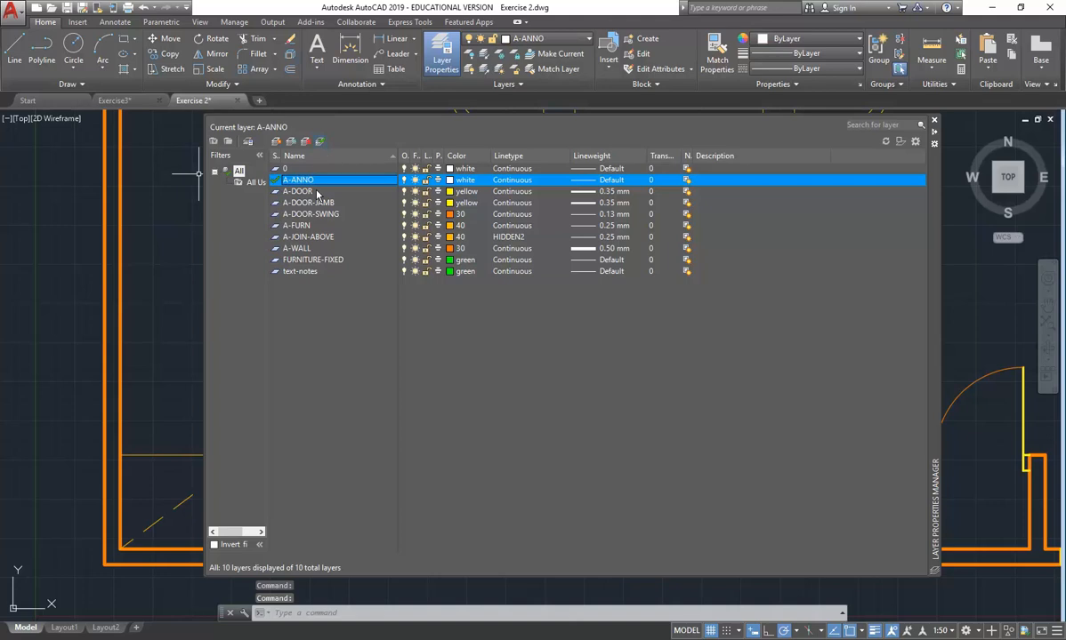
pyautogui.click(934, 120)
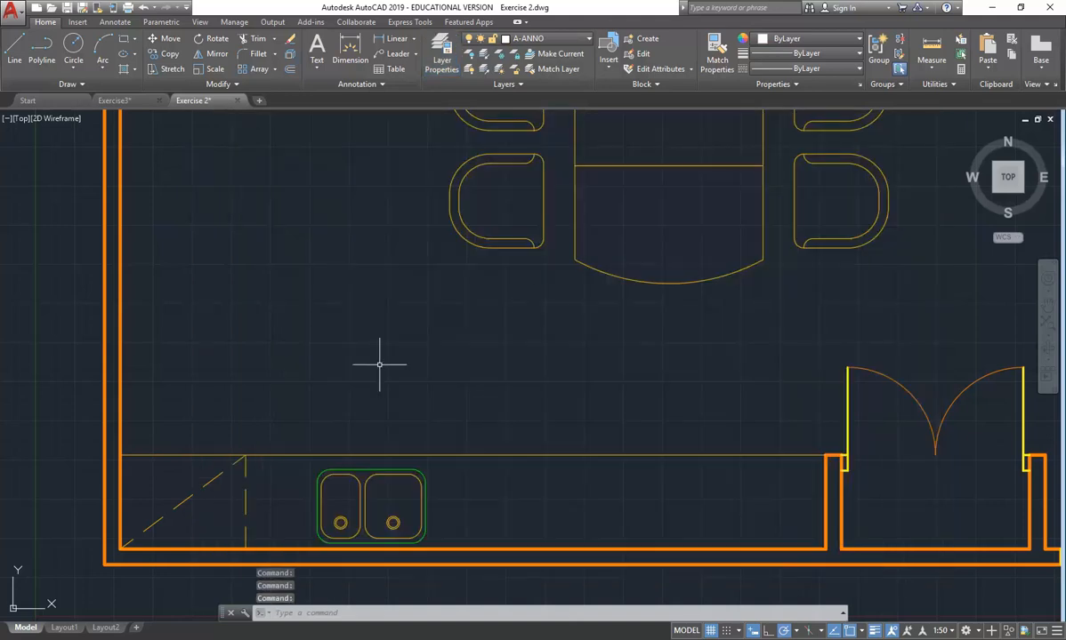
pyautogui.click(347, 83)
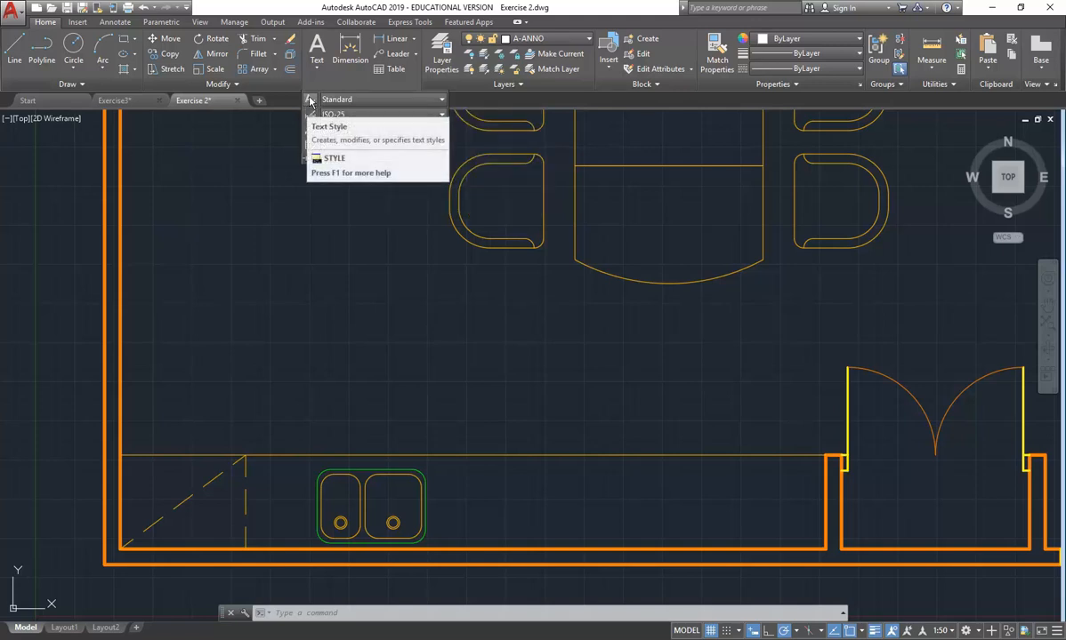
pyautogui.click(119, 24)
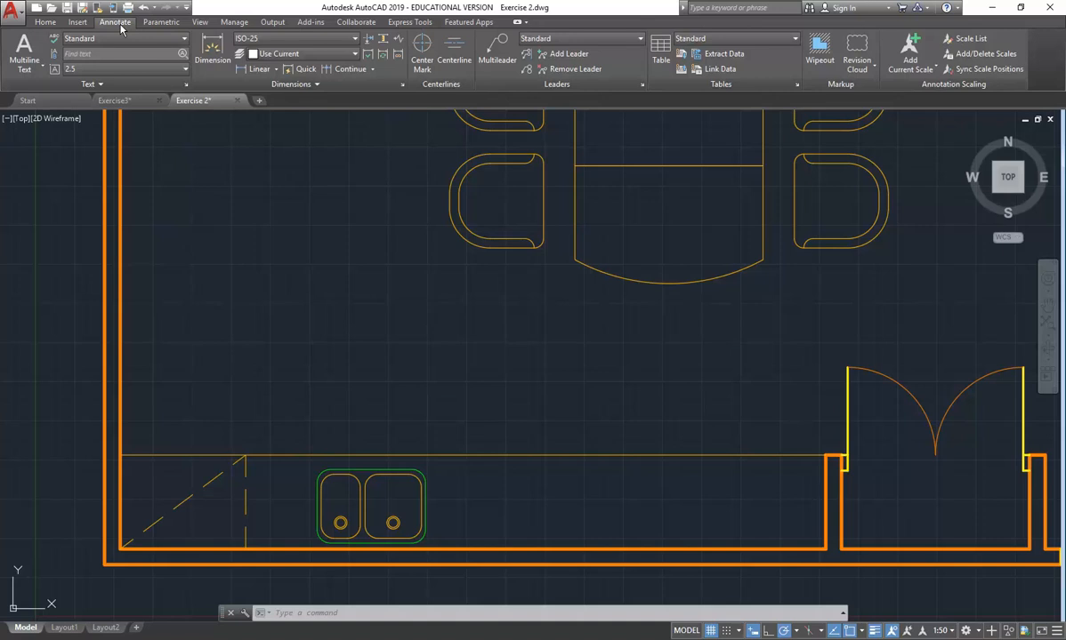
pyautogui.click(45, 24)
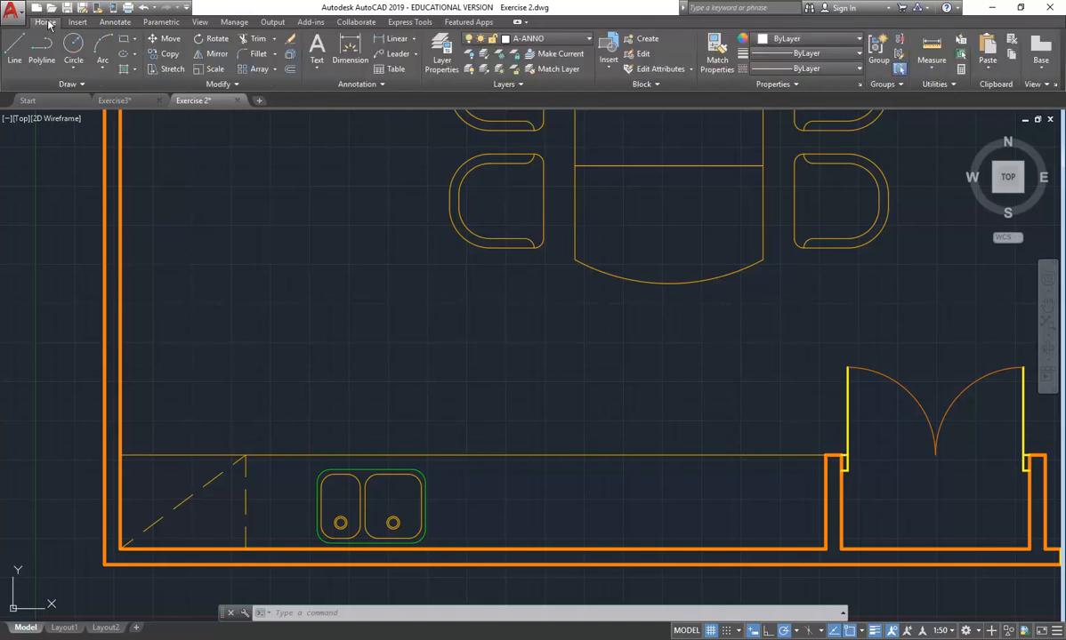
# - Create a new text style named Notes
pyautogui.click(337, 88)
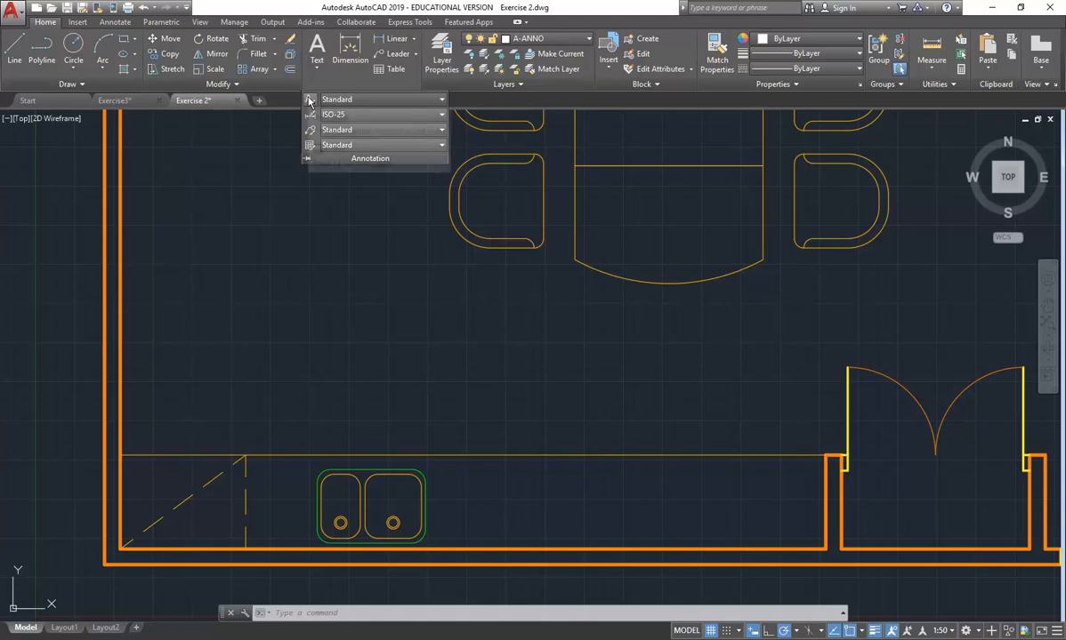
pyautogui.click(310, 104)
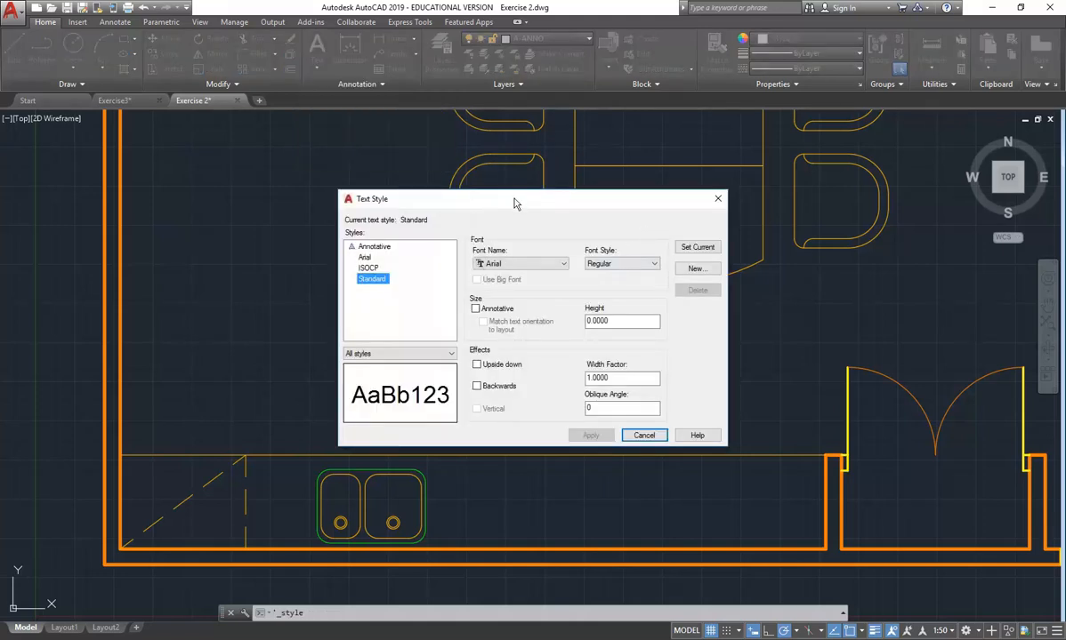
pyautogui.moveTo(513, 199); pyautogui.dragTo(486, 195)
pyautogui.click(672, 266)
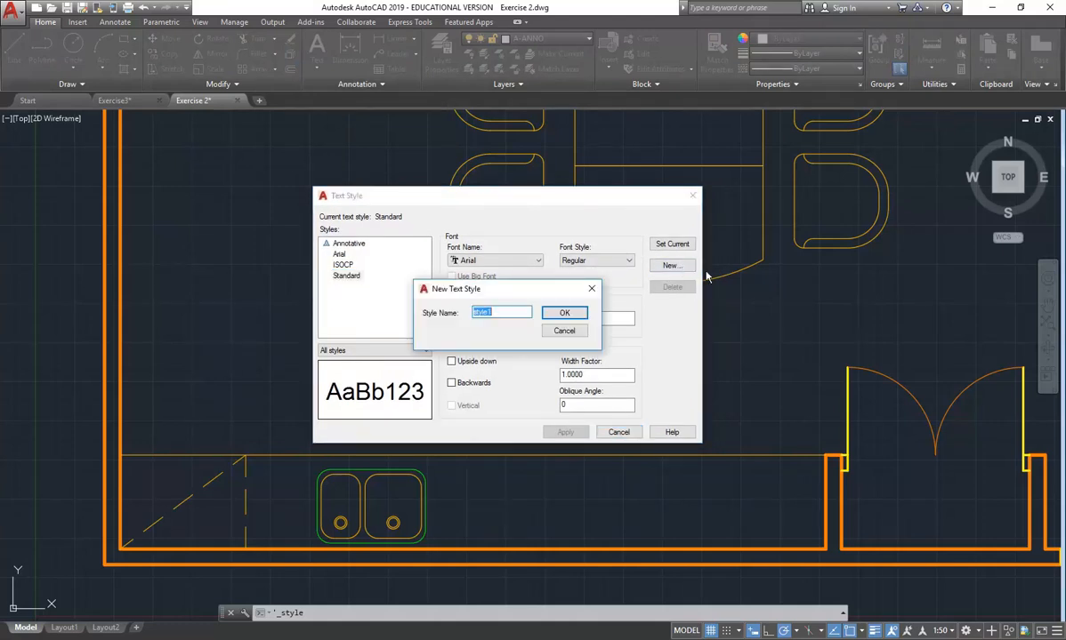
pyautogui.write('Notesd')
pyautogui.press('BackSpace')
pyautogui.click(564, 312)
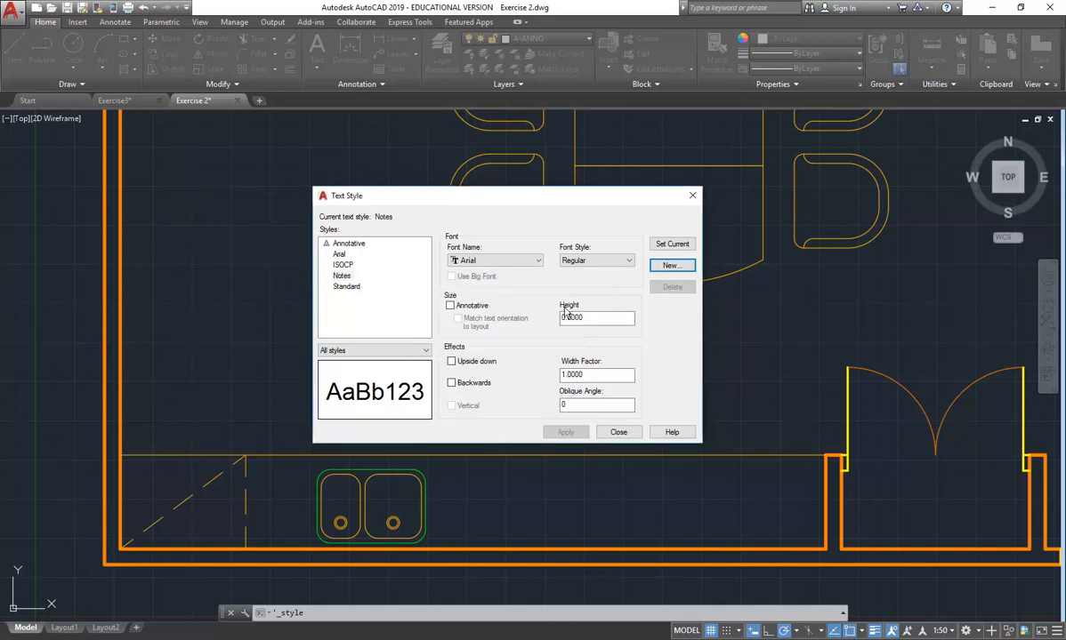
# - Make the Notes text style annotative with a paper text height of 2.5 and apply the changes
pyautogui.click(451, 306)
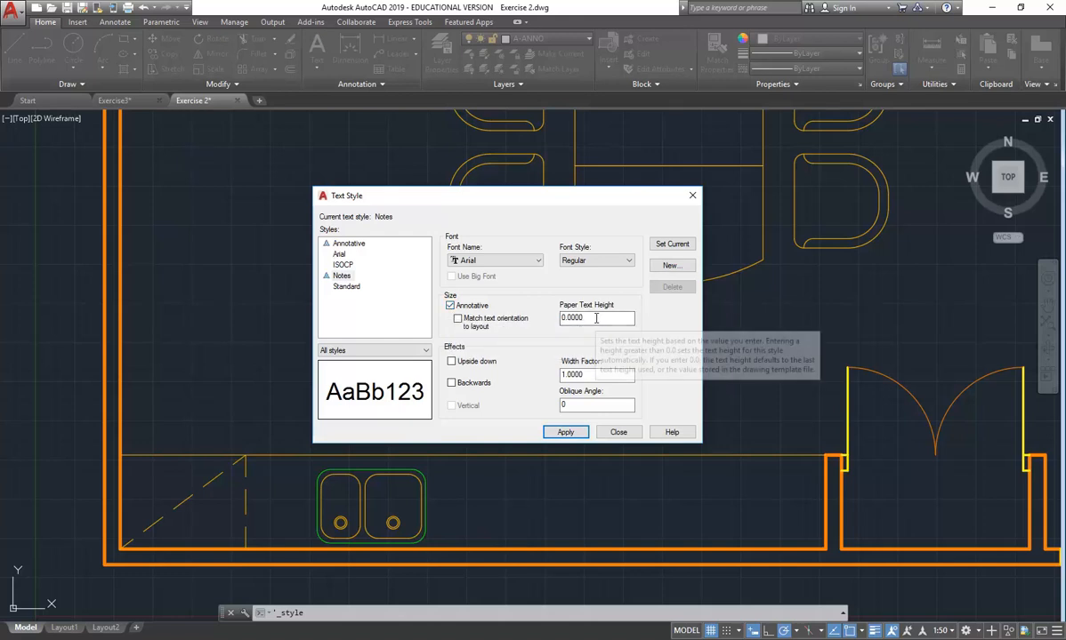
pyautogui.moveTo(596, 318); pyautogui.dragTo(512, 310)
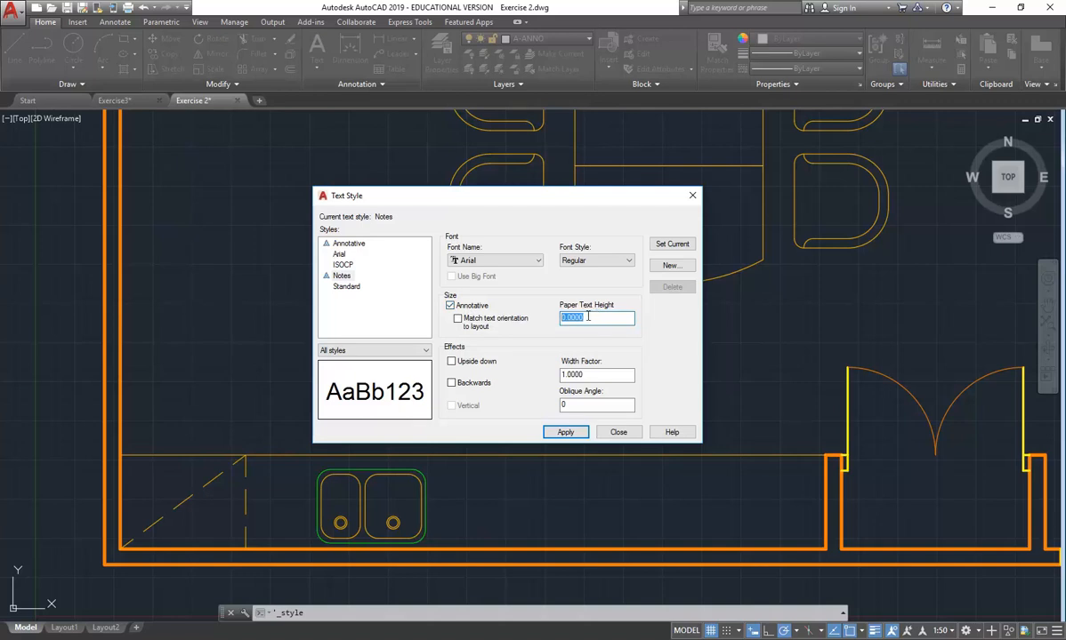
pyautogui.click(451, 306)
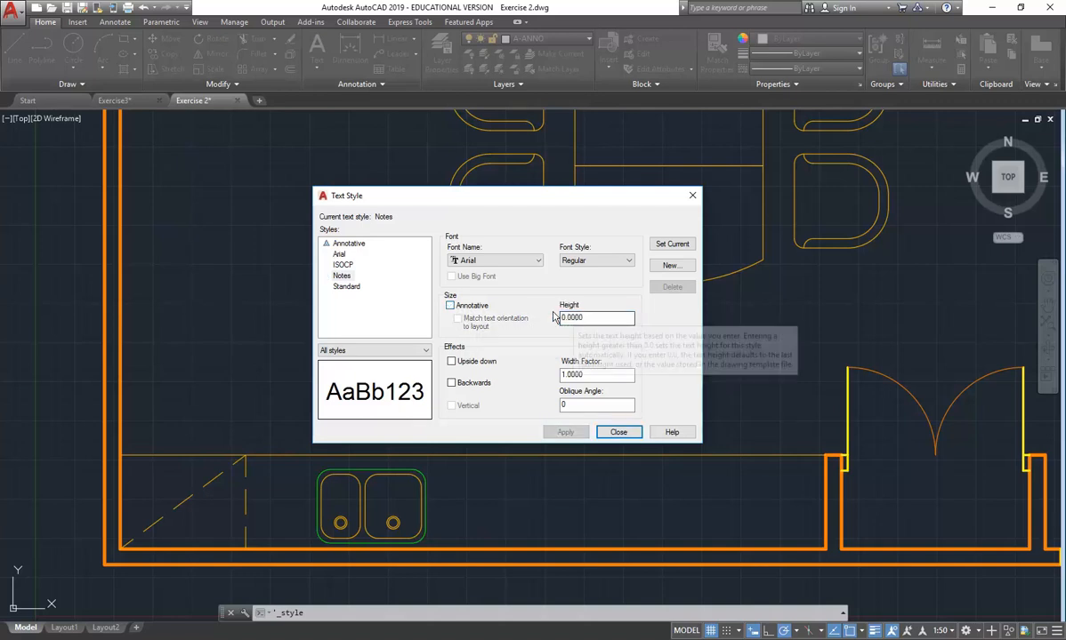
pyautogui.click(459, 308)
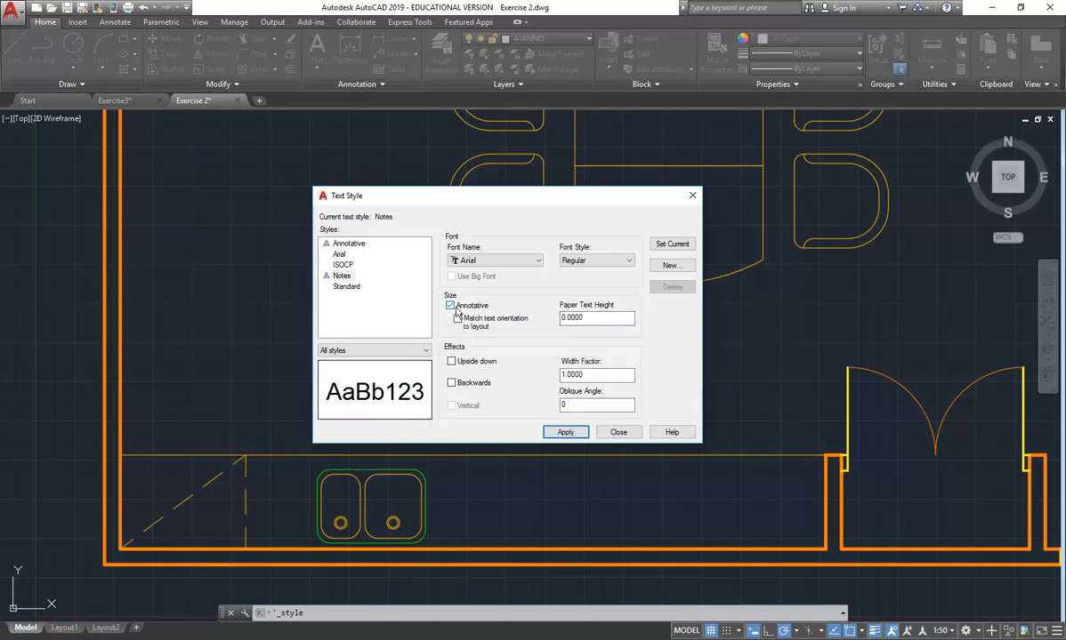
pyautogui.doubleClick(596, 320)
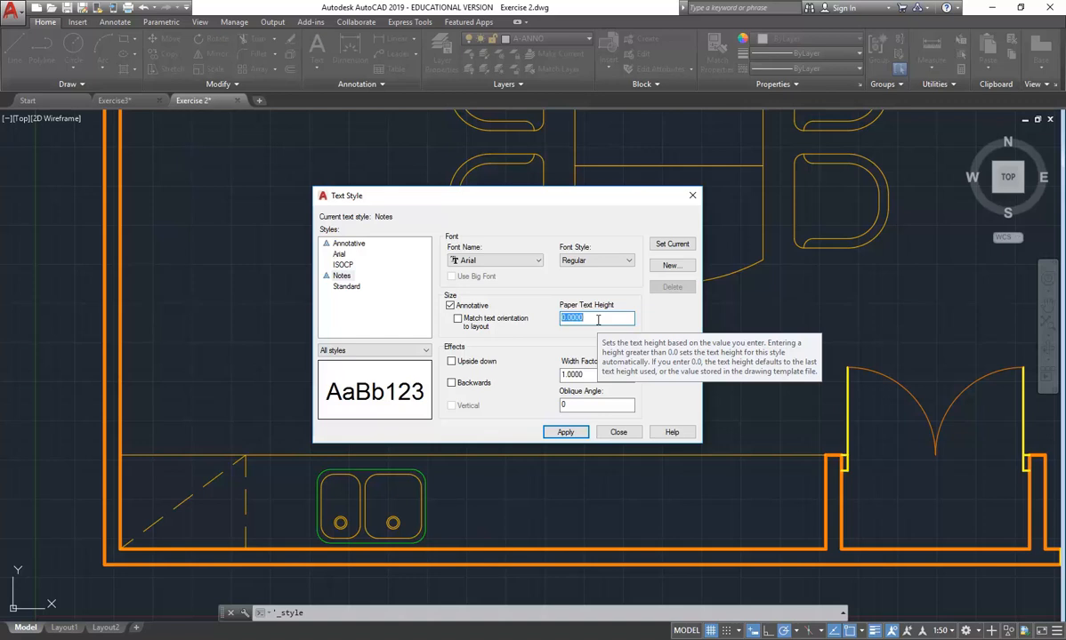
pyautogui.write('2')
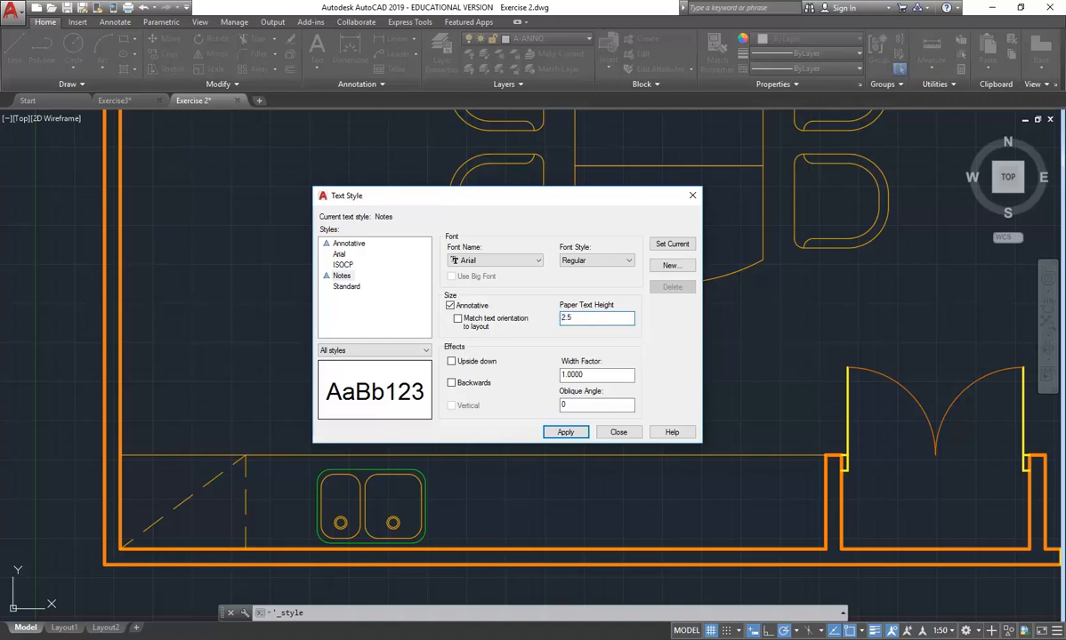
pyautogui.write('.5')
pyautogui.click(564, 432)
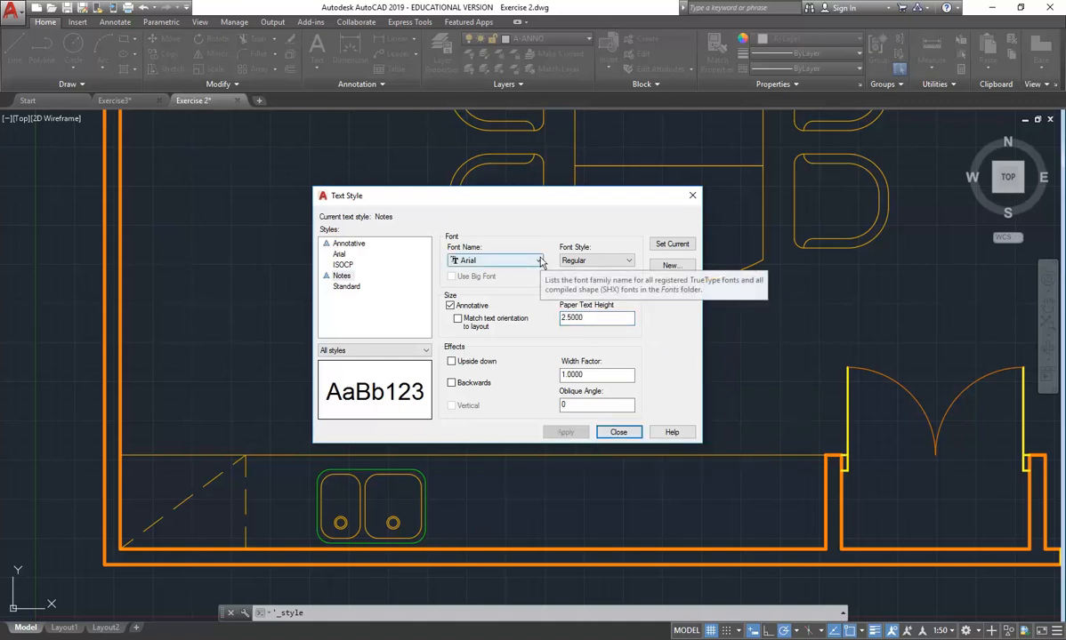
pyautogui.click(599, 321)
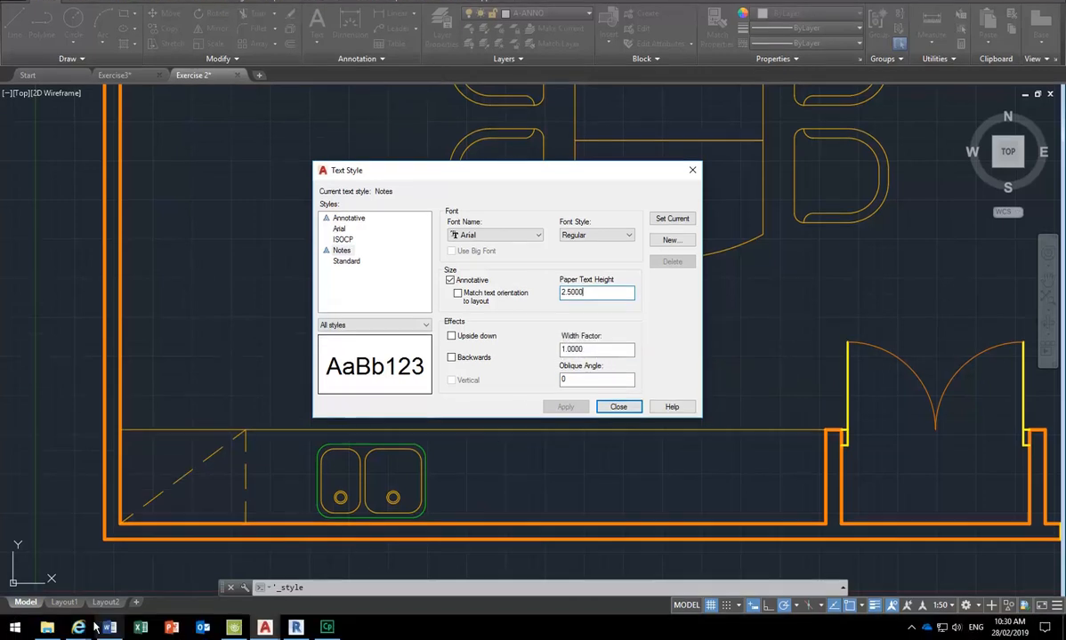
# - Switch to Word to look at the blank document, return to AutoCAD and close the text style settings
pyautogui.click(109, 632)
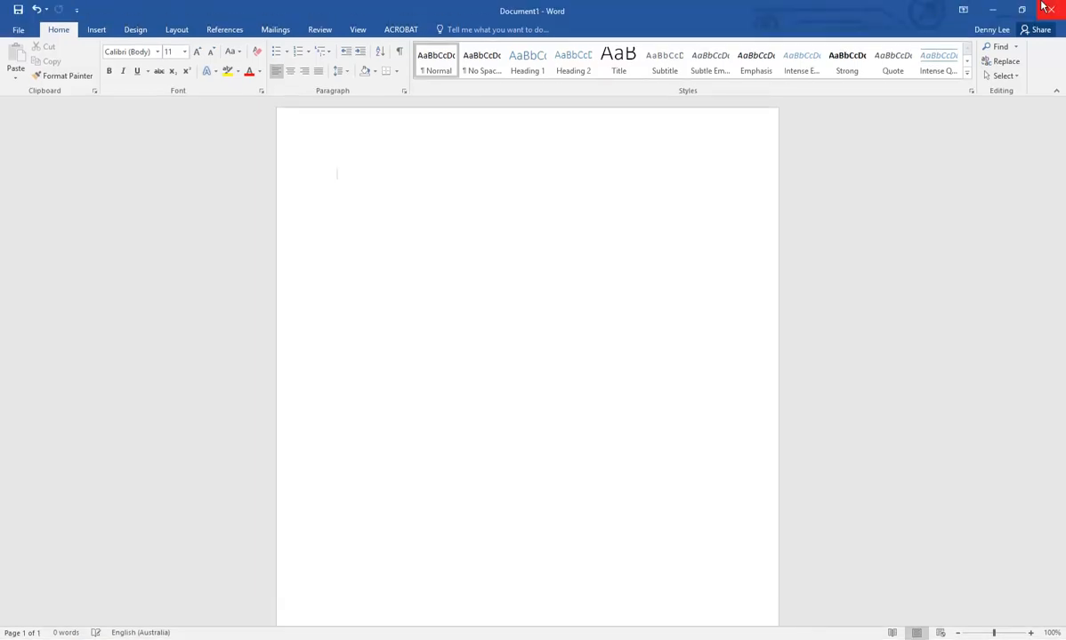
pyautogui.click(994, 9)
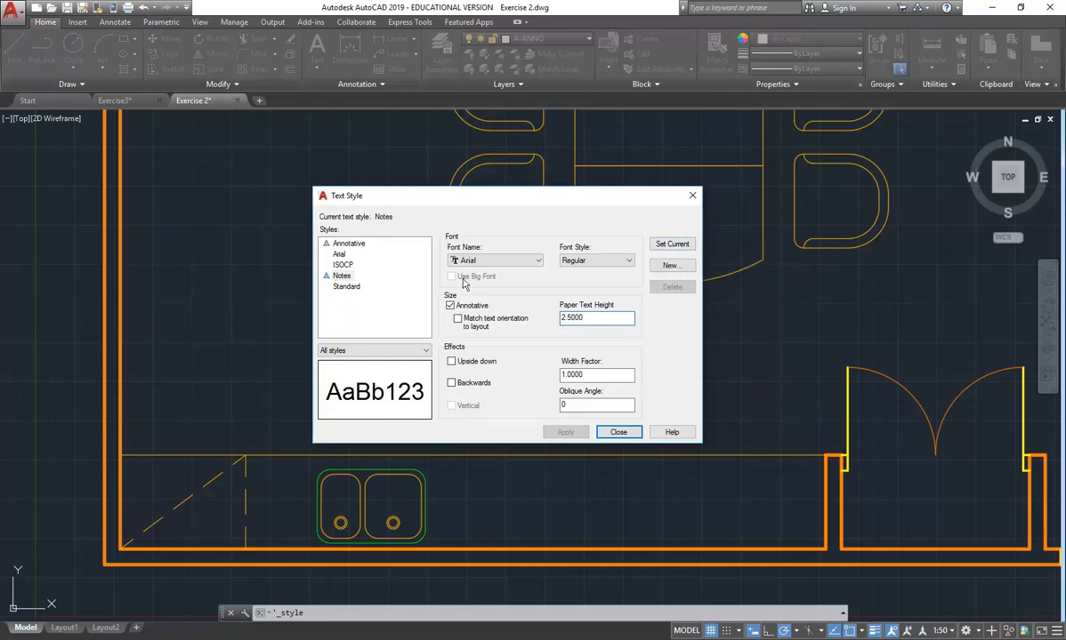
pyautogui.click(618, 432)
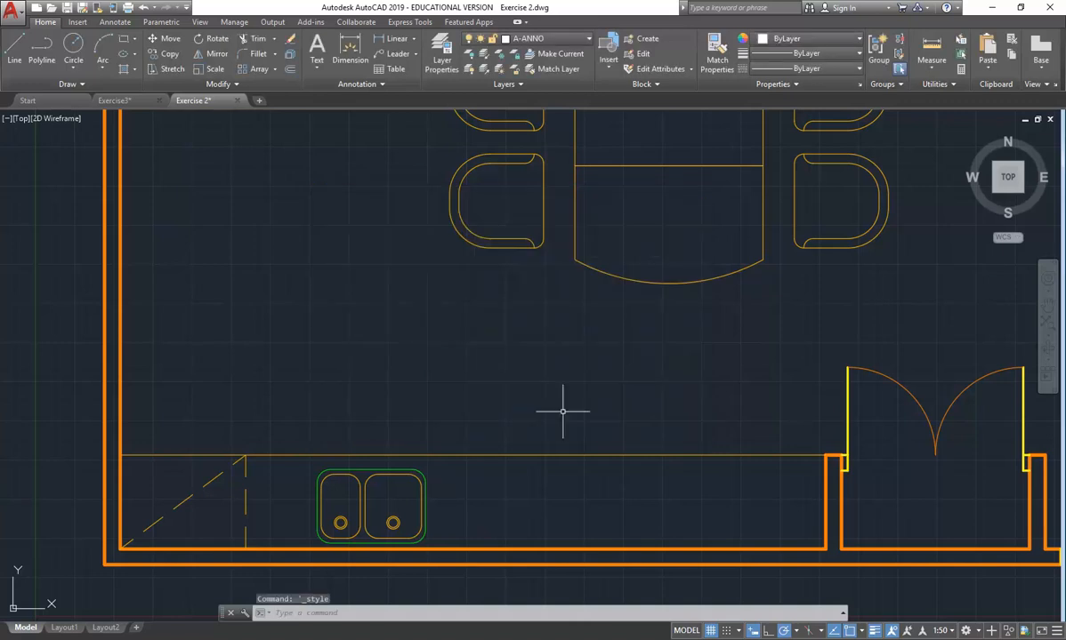
# - Reopen the Notes text style's settings and browse the available fonts, comparing the TrueType and SHX entries
pyautogui.click(346, 83)
pyautogui.click(309, 100)
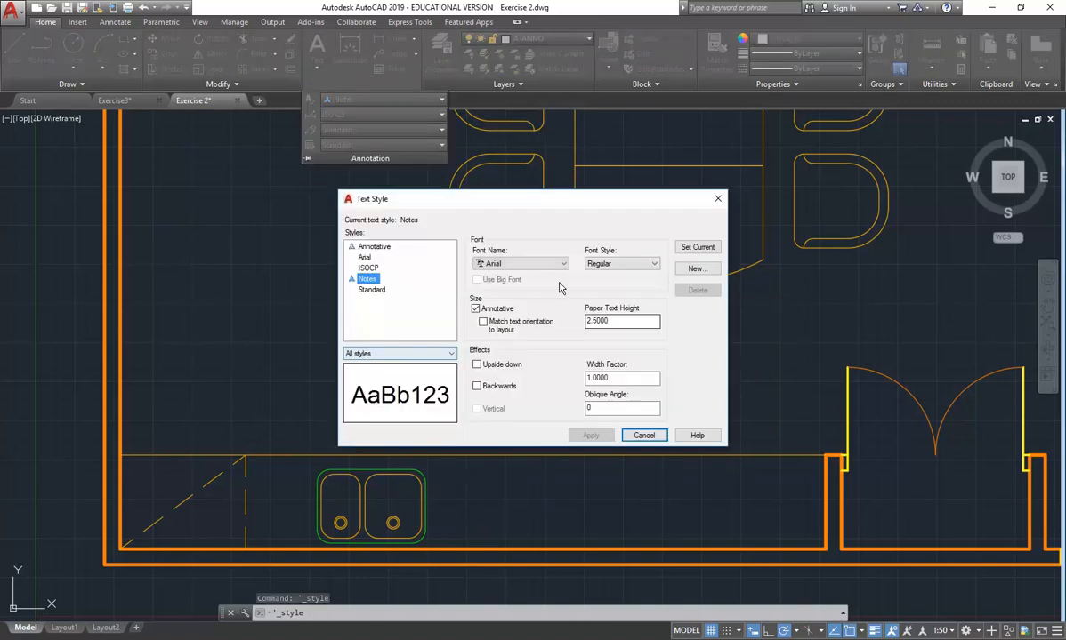
pyautogui.click(539, 264)
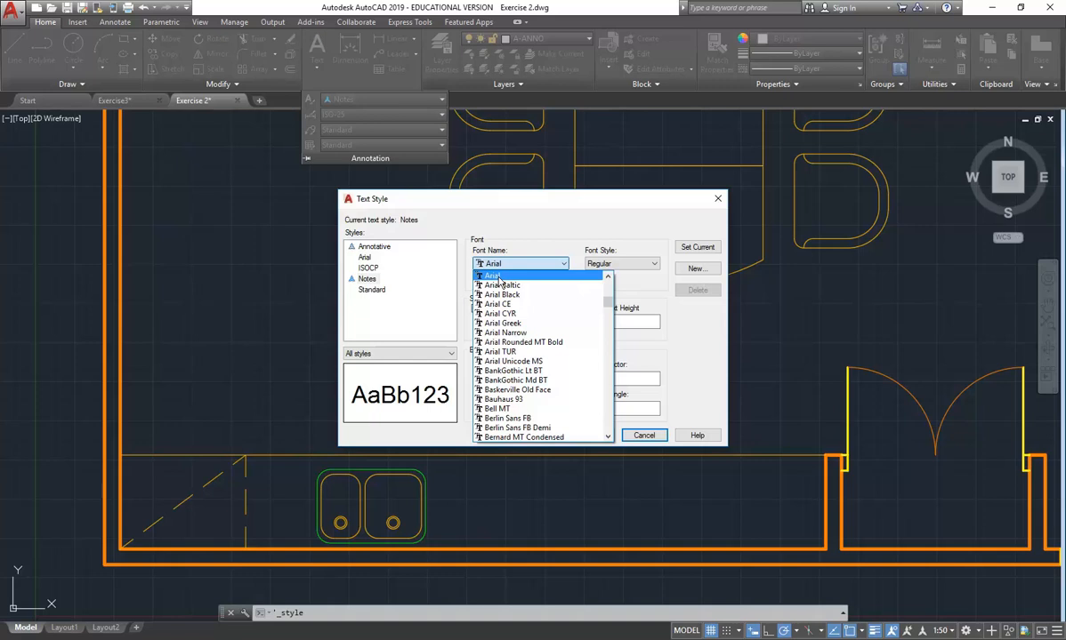
pyautogui.moveTo(607, 293); pyautogui.dragTo(611, 350)
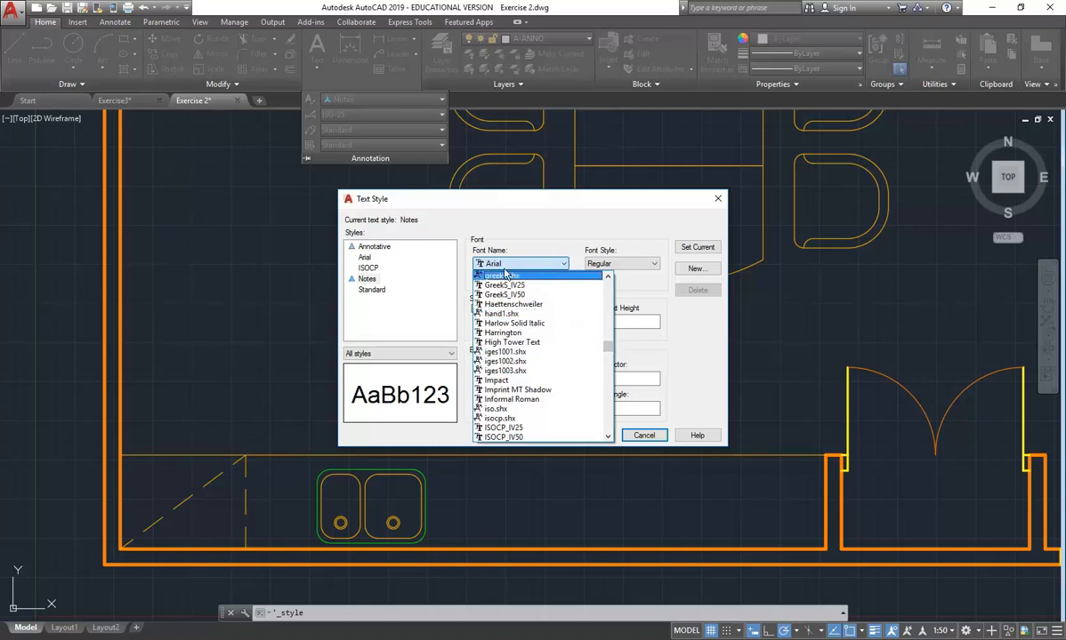
pyautogui.moveTo(608, 349); pyautogui.dragTo(609, 379)
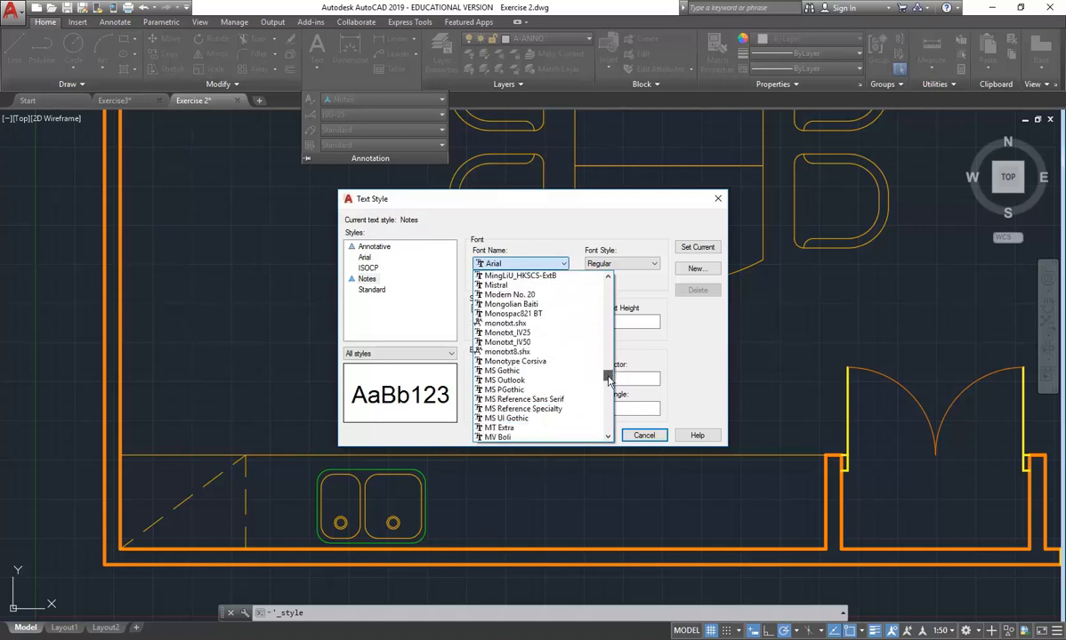
pyautogui.moveTo(609, 379)
pyautogui.mouseDown()
pyautogui.moveTo(609, 398)
pyautogui.moveTo(610, 389)
pyautogui.mouseUp()
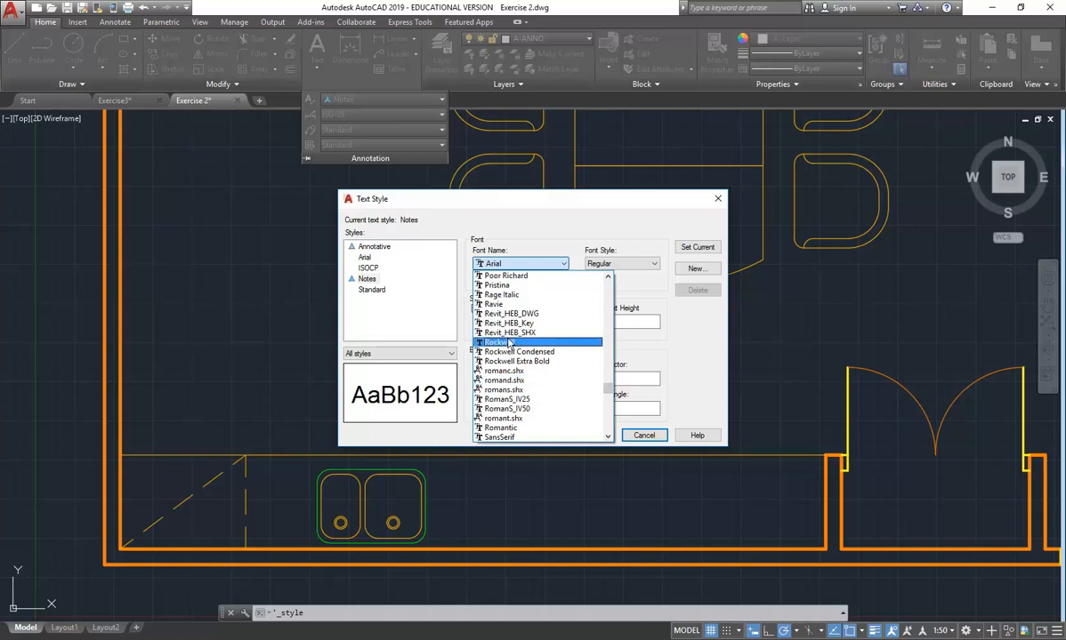
pyautogui.scroll(-4, 509, 356)
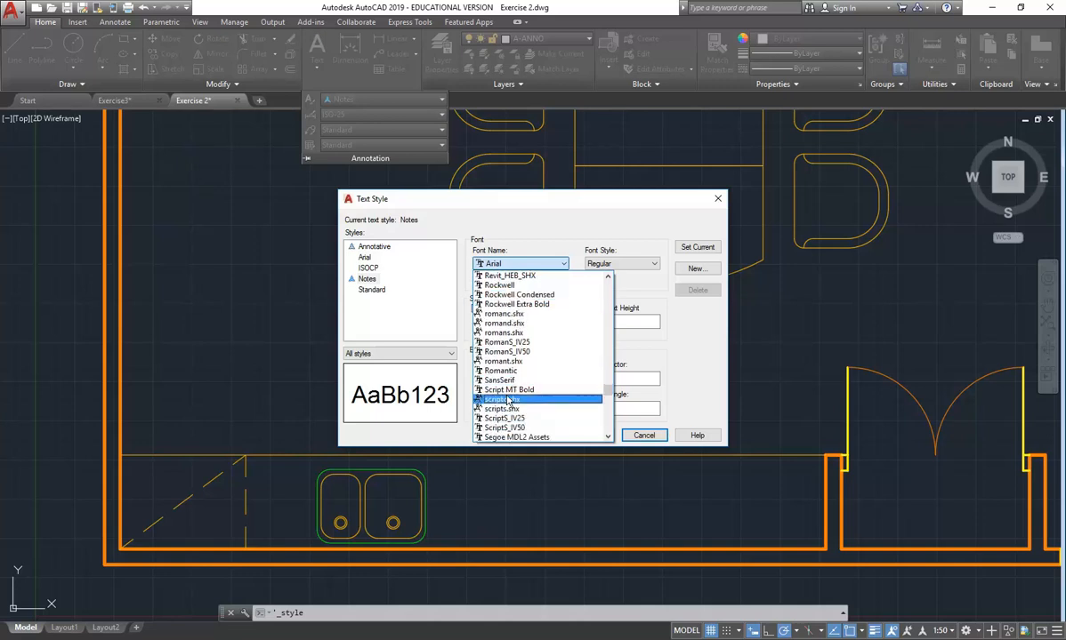
pyautogui.scroll(-8, 509, 404)
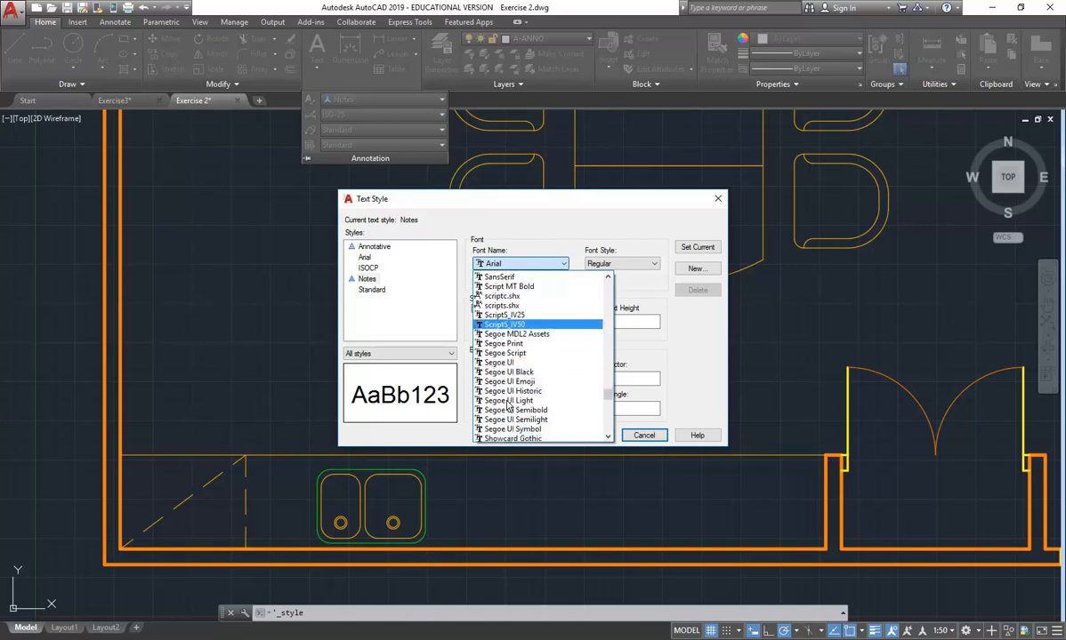
pyautogui.scroll(4, 512, 365)
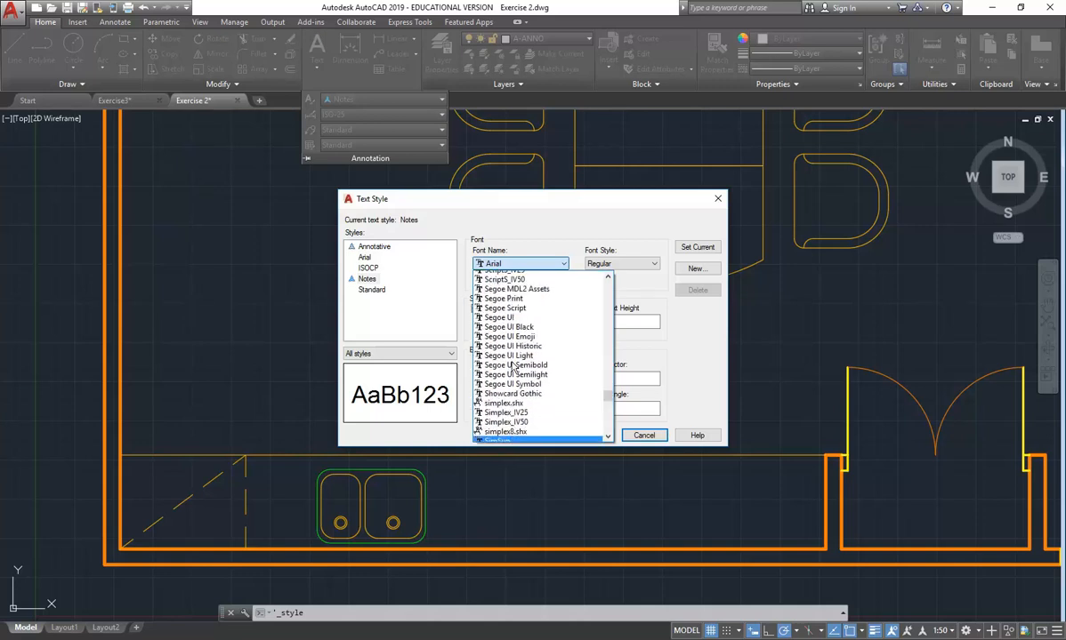
pyautogui.scroll(10, 511, 356)
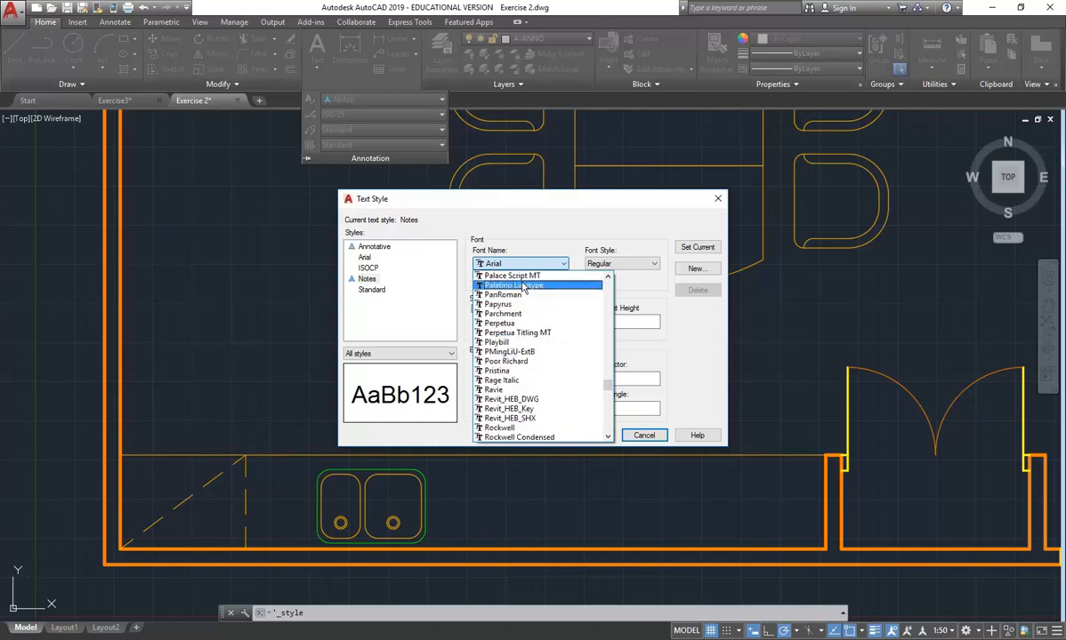
pyautogui.scroll(-8, 520, 356)
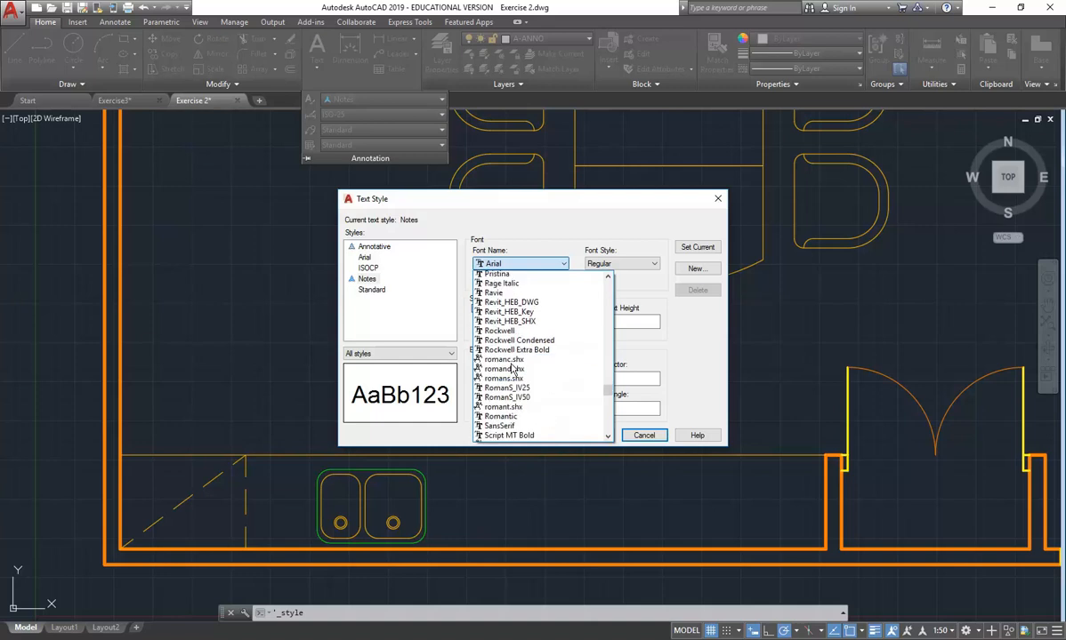
pyautogui.scroll(-10, 514, 371)
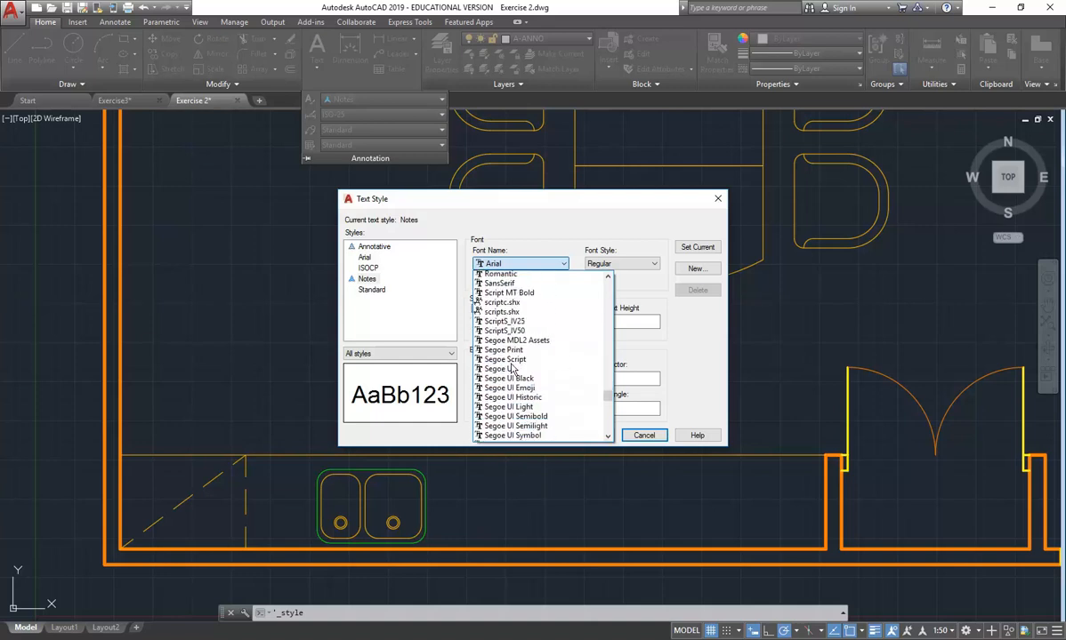
pyautogui.scroll(-2, 514, 371)
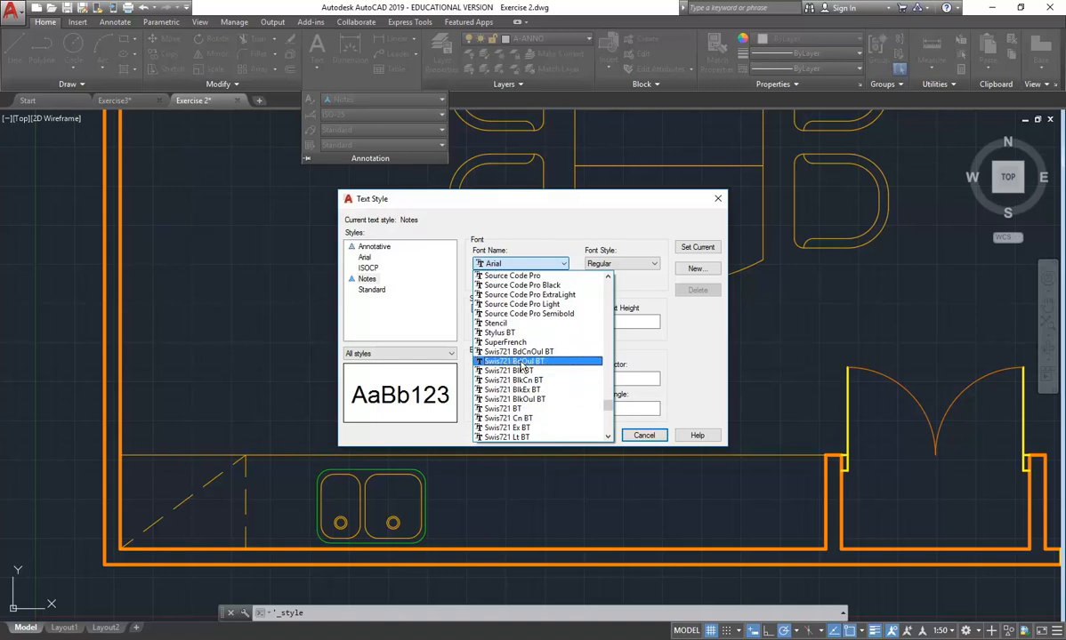
# - Try the Swis721 Cn BT font for the Notes text style, followed by Swis721 Lt BT, to compare their previews
pyautogui.scroll(-1, 521, 395)
pyautogui.click(520, 392)
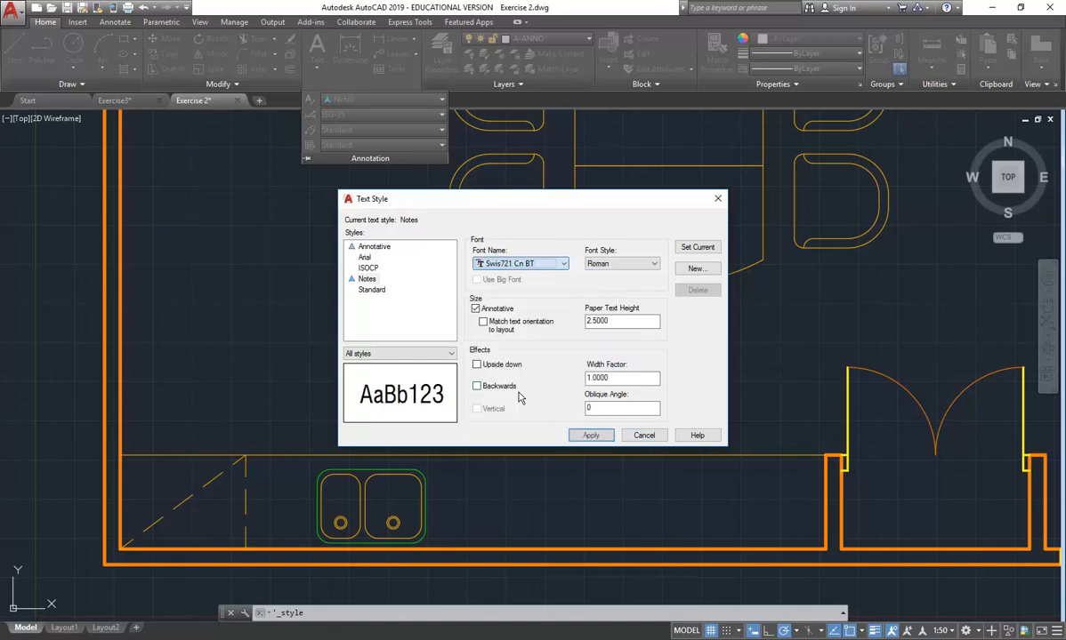
pyautogui.click(521, 263)
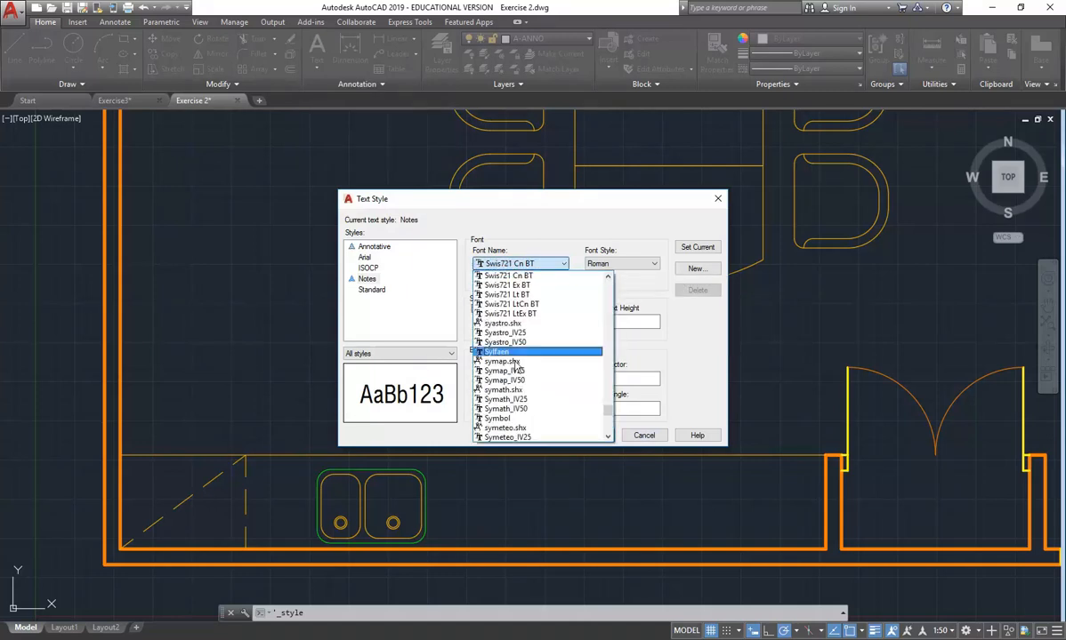
pyautogui.click(520, 295)
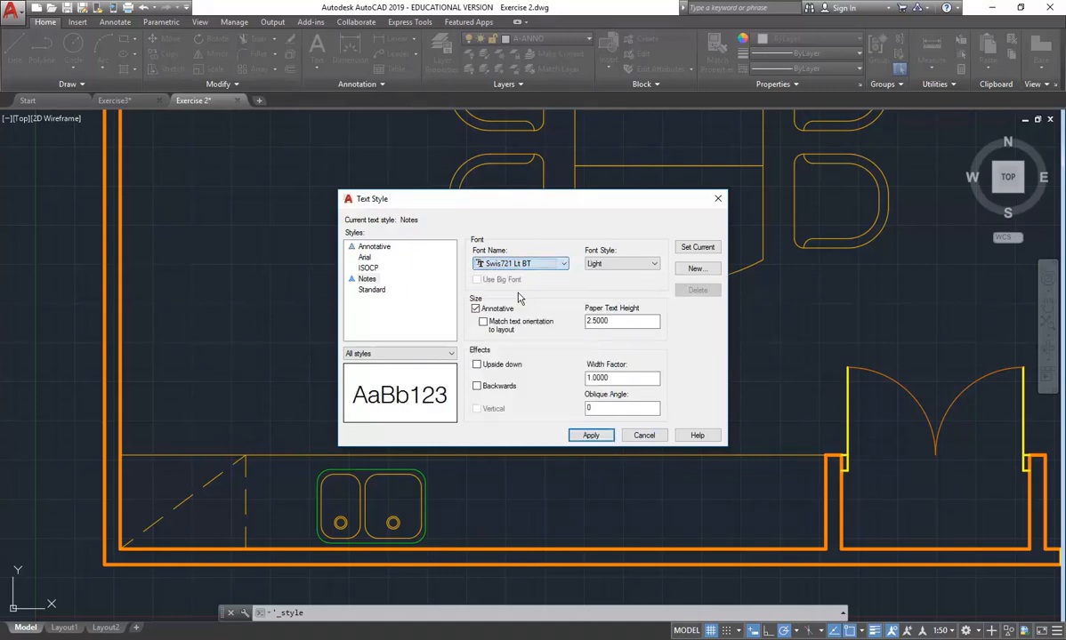
# - Try the romanc.shx font for the Notes text style, followed by SansSerif, to compare their previews
pyautogui.click(520, 265)
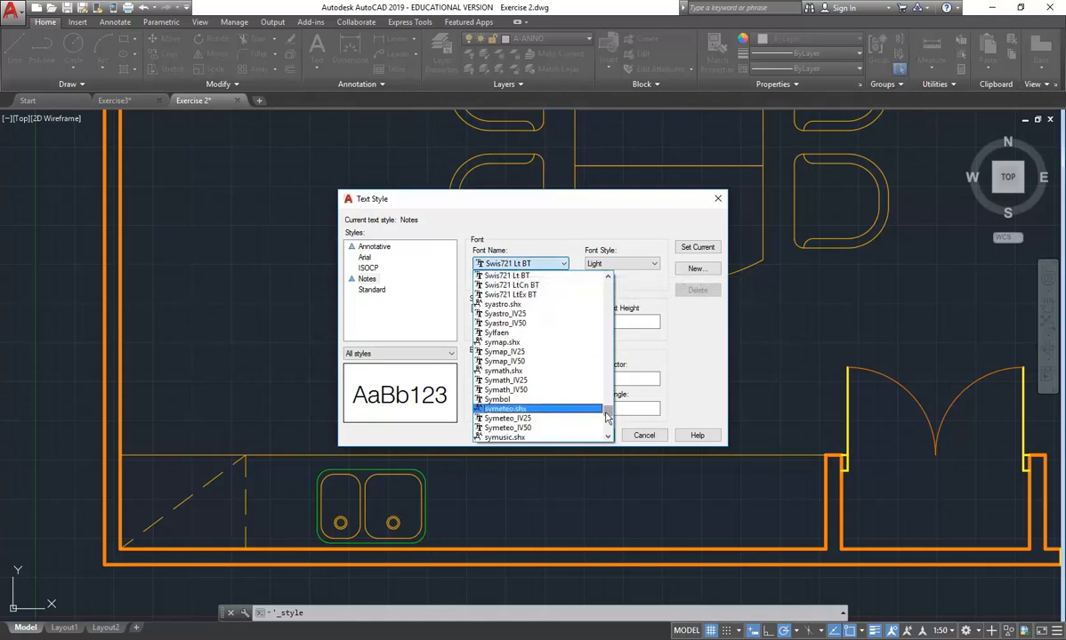
pyautogui.moveTo(610, 414); pyautogui.dragTo(608, 393)
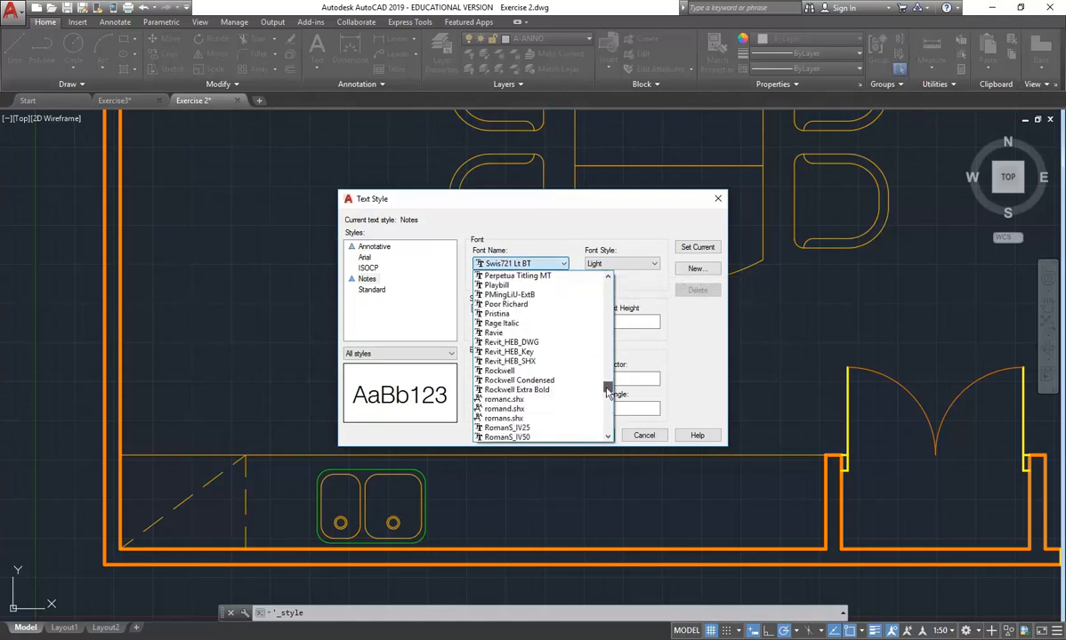
pyautogui.click(516, 401)
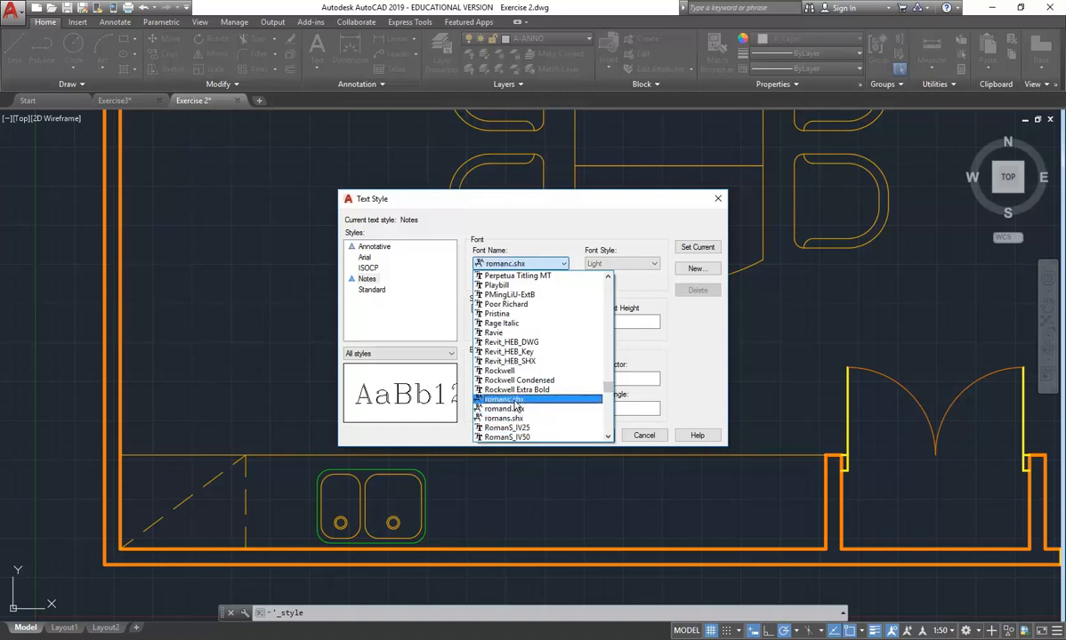
pyautogui.click(515, 401)
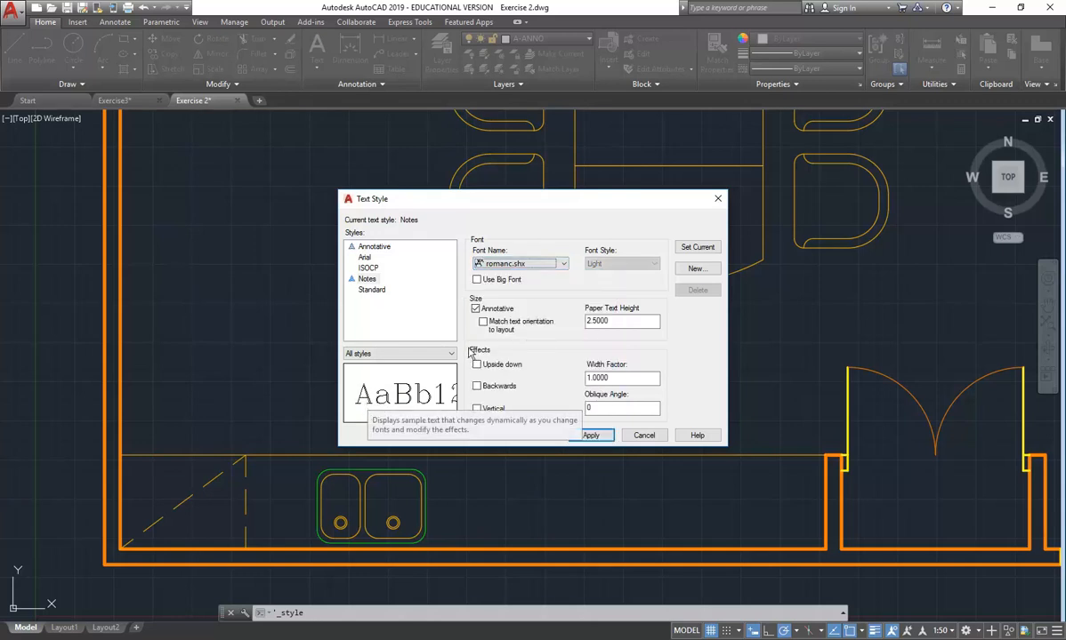
pyautogui.click(523, 265)
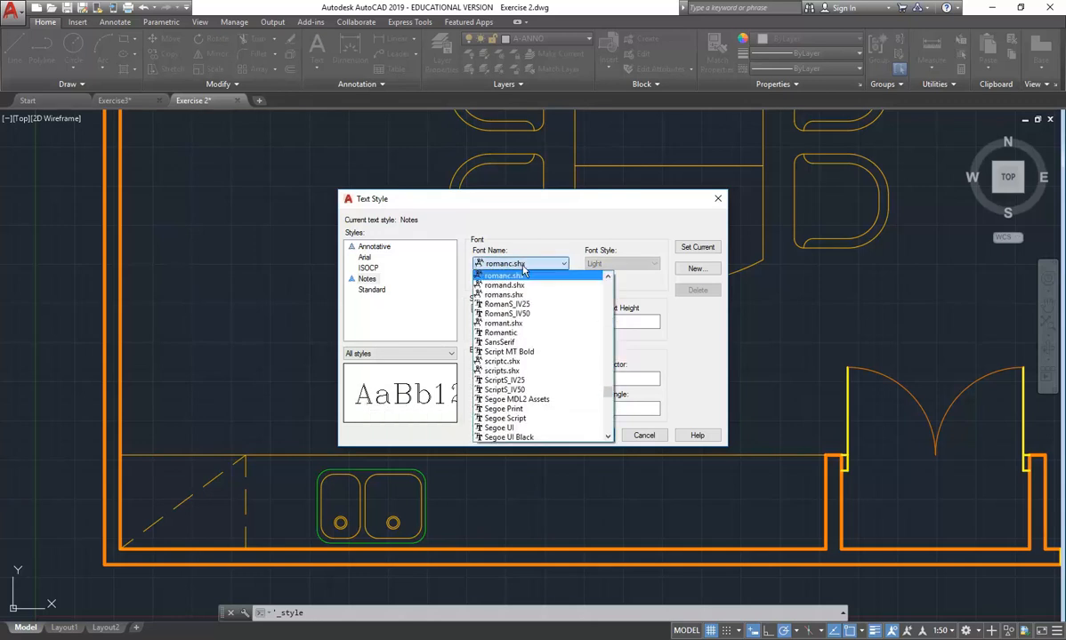
pyautogui.click(500, 342)
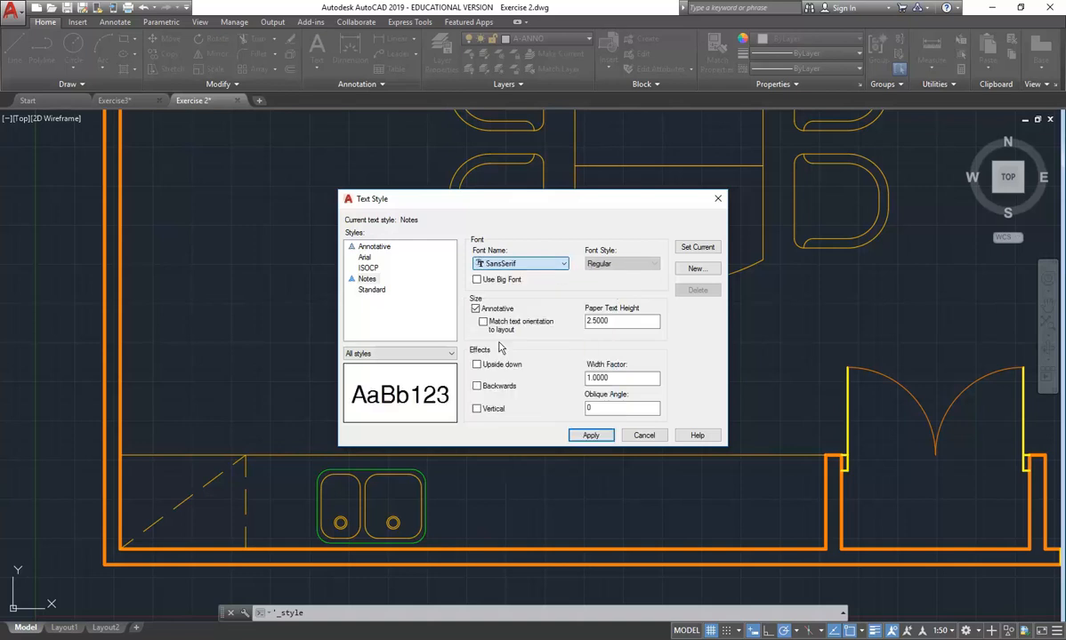
# - Try Swis721 BT for the Notes text style, followed by the heavier Swis721 Blk BT, to compare their previews
pyautogui.click(508, 265)
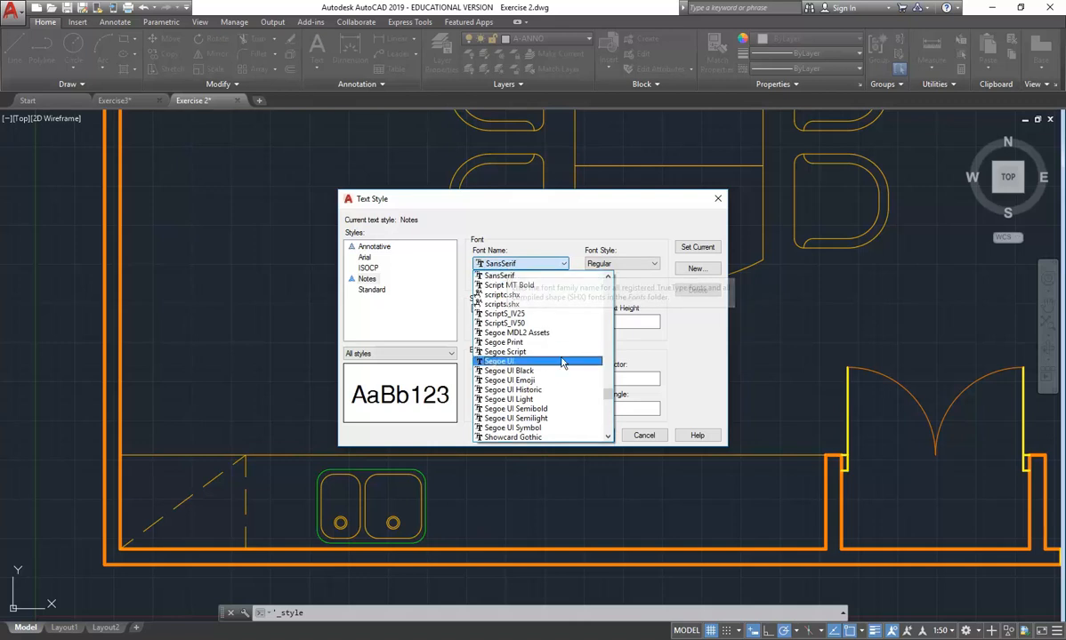
pyautogui.scroll(-7, 610, 407)
pyautogui.scroll(-3, 609, 407)
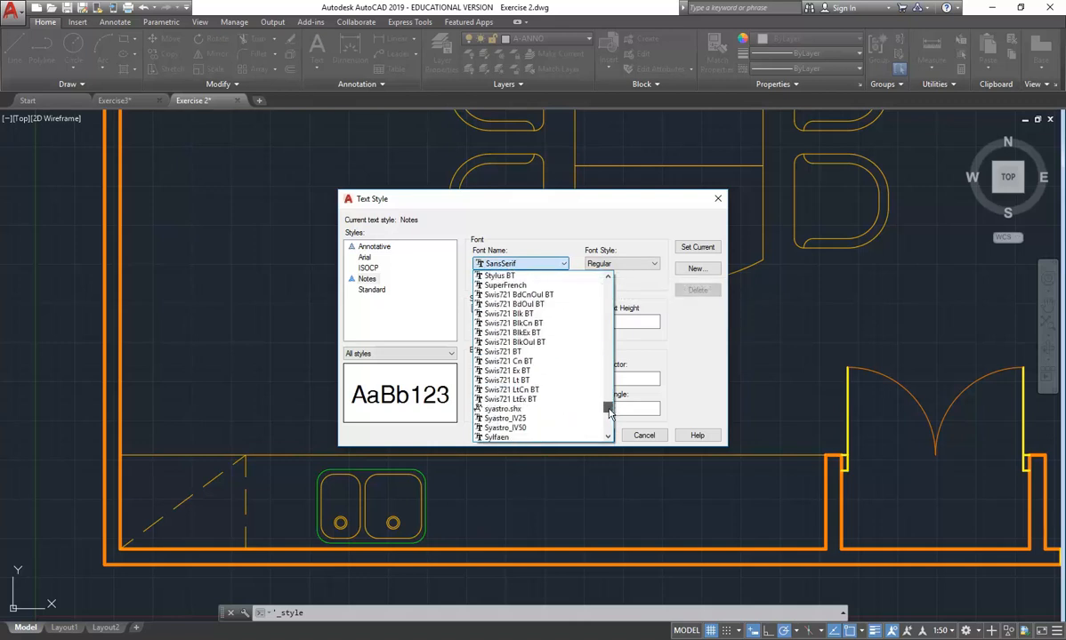
pyautogui.click(521, 355)
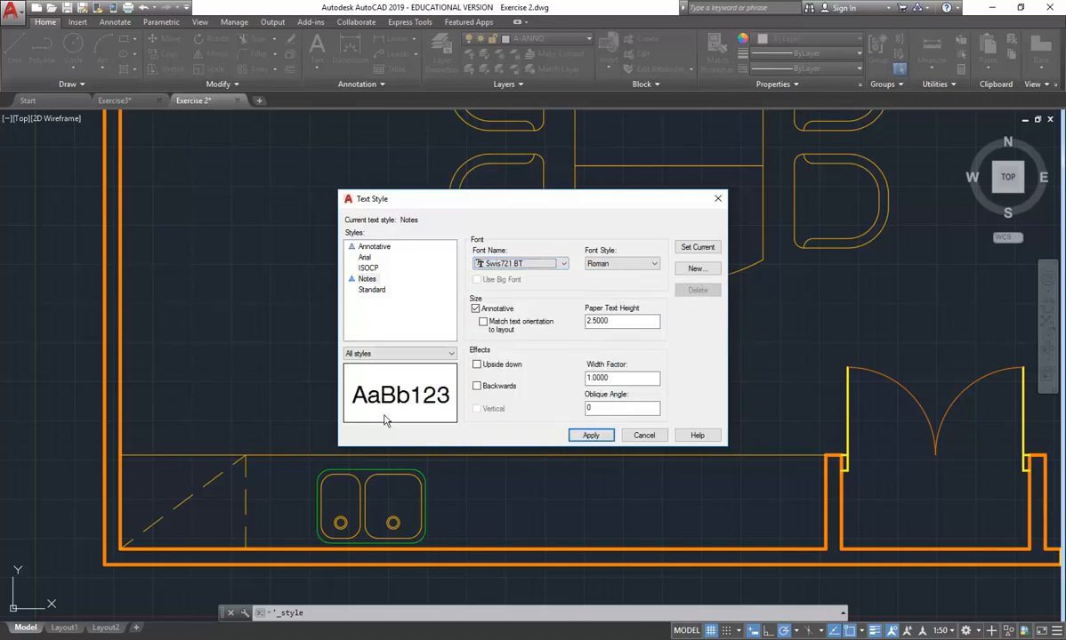
pyautogui.click(540, 271)
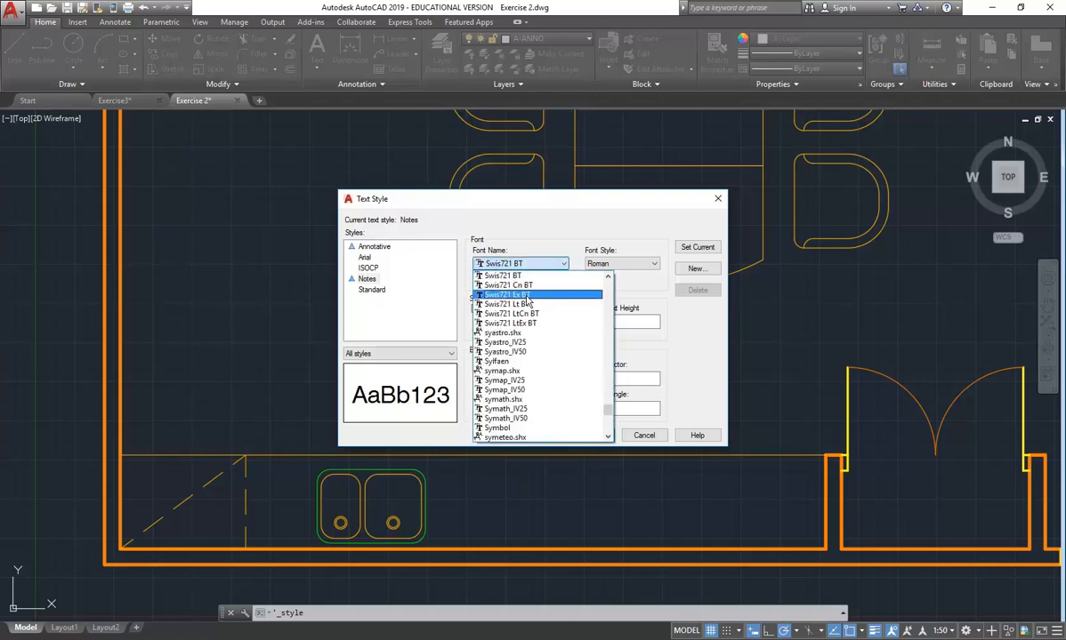
pyautogui.scroll(1, 531, 306)
pyautogui.scroll(2, 531, 309)
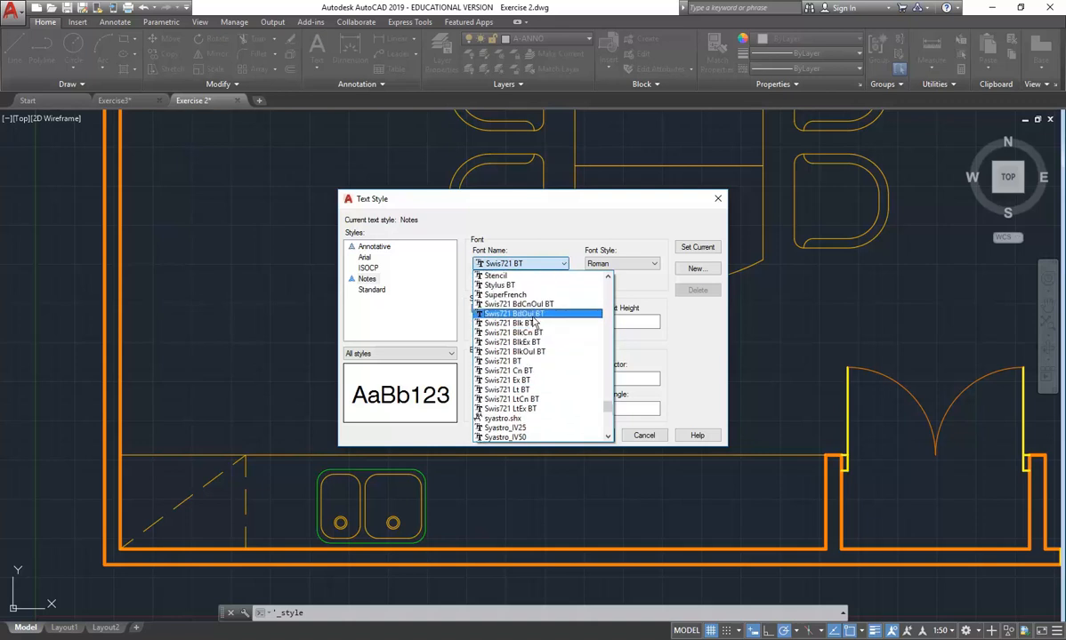
pyautogui.click(529, 317)
# - Set the Notes text style's font to Swis721 BT, apply the change and close the text style settings
pyautogui.click(520, 264)
pyautogui.scroll(2, 529, 319)
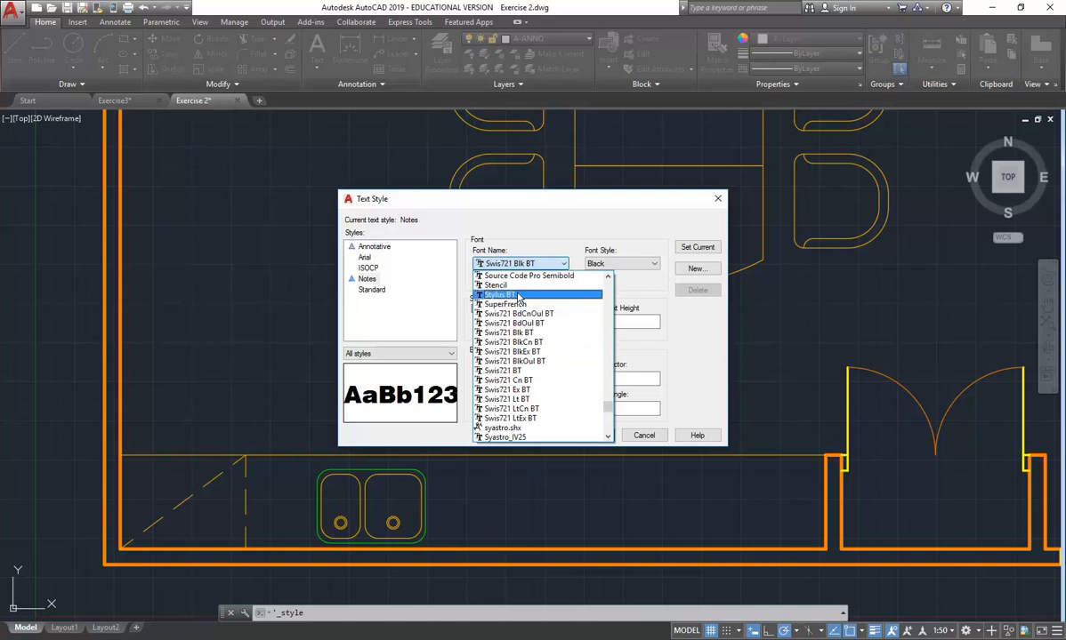
pyautogui.click(523, 372)
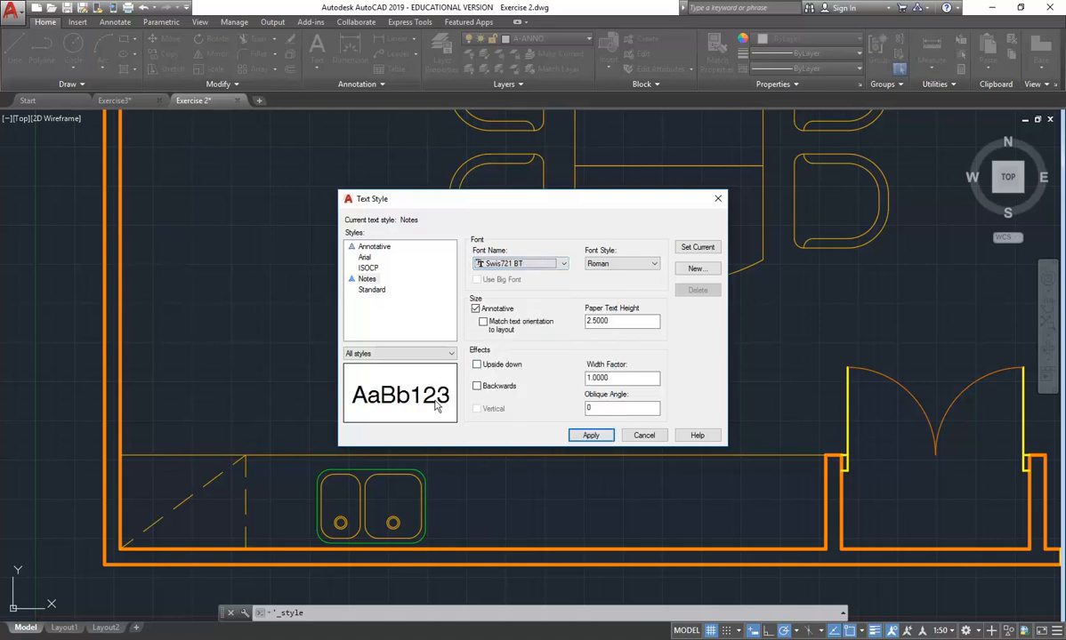
pyautogui.click(622, 321)
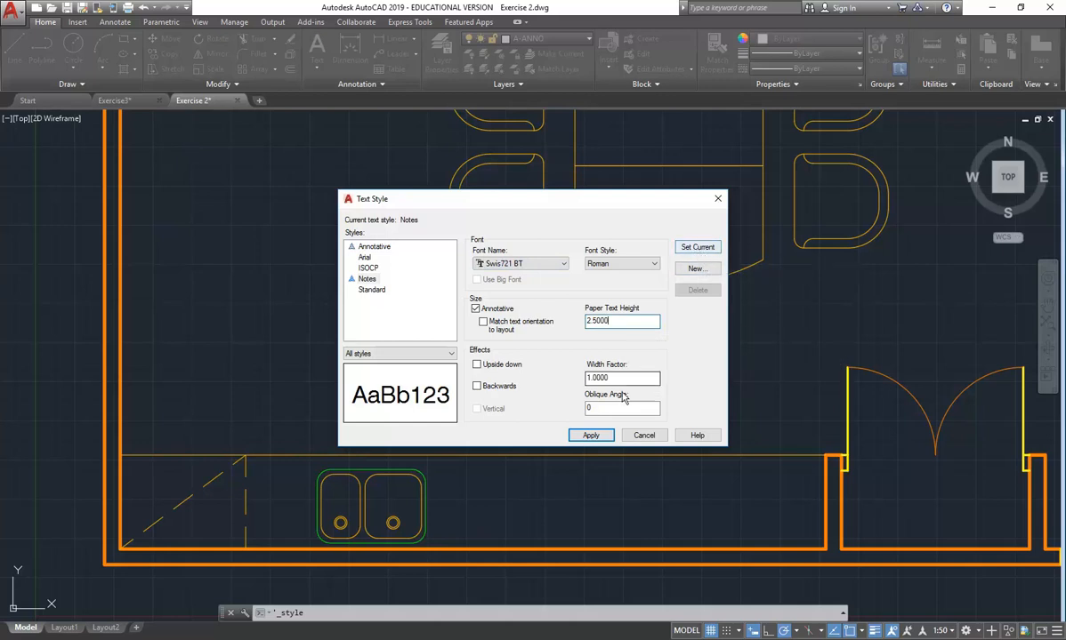
pyautogui.click(592, 435)
pyautogui.click(642, 435)
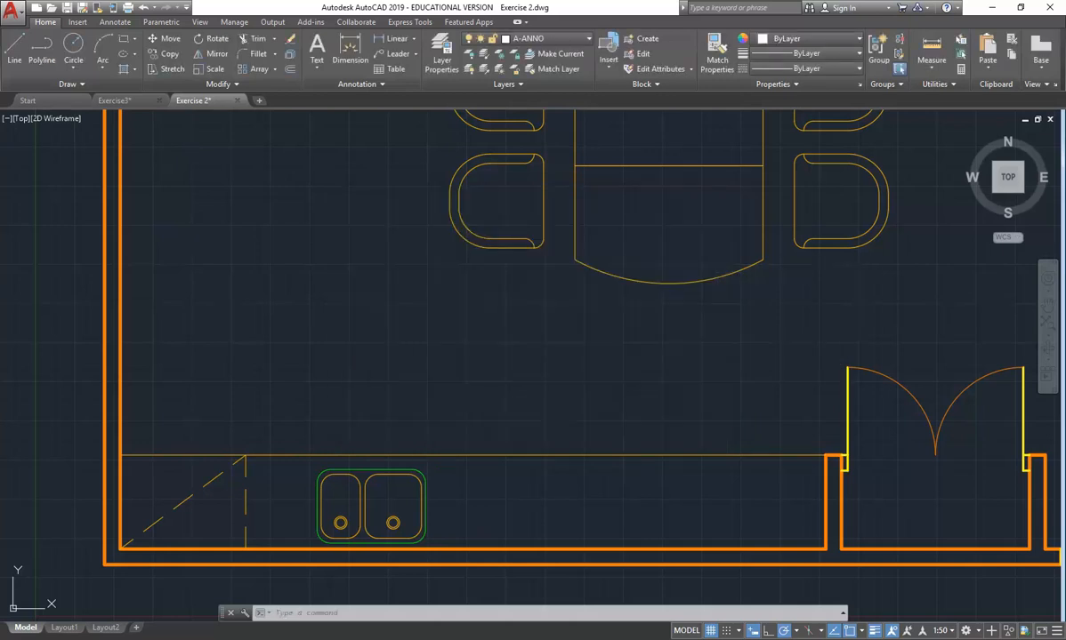
# - Reopen the text style settings to review the Notes style's font and paper text height, and close them
pyautogui.click(337, 85)
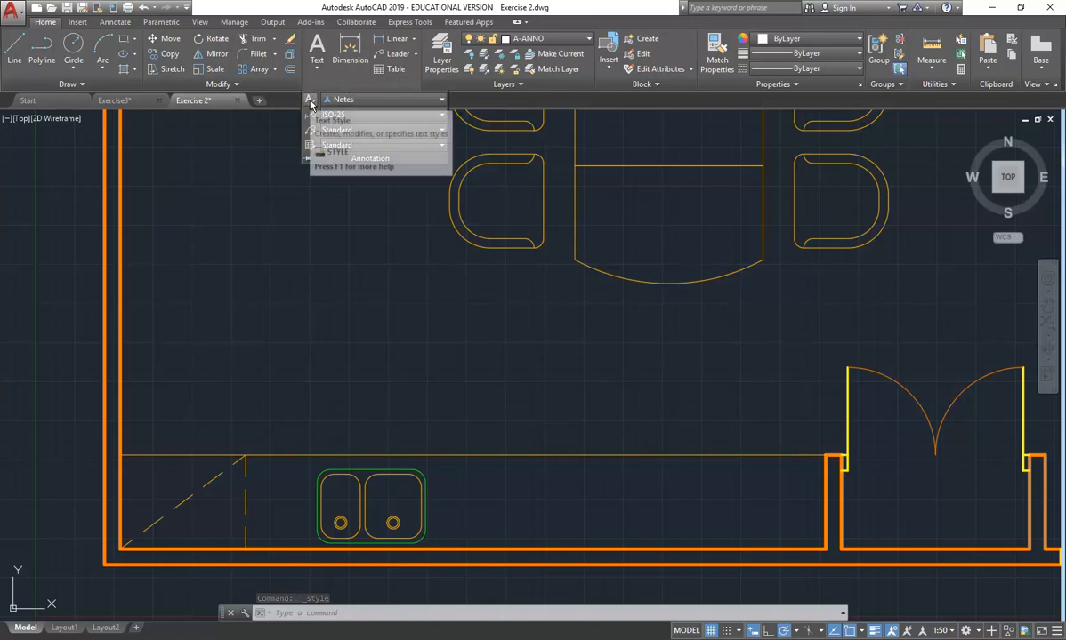
pyautogui.click(309, 104)
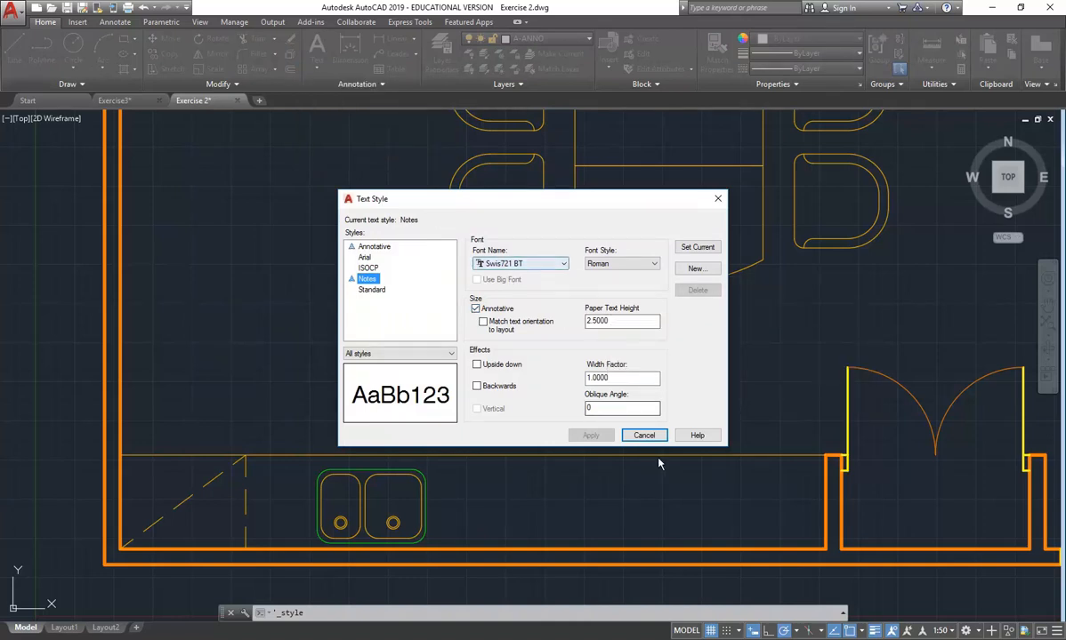
pyautogui.click(644, 435)
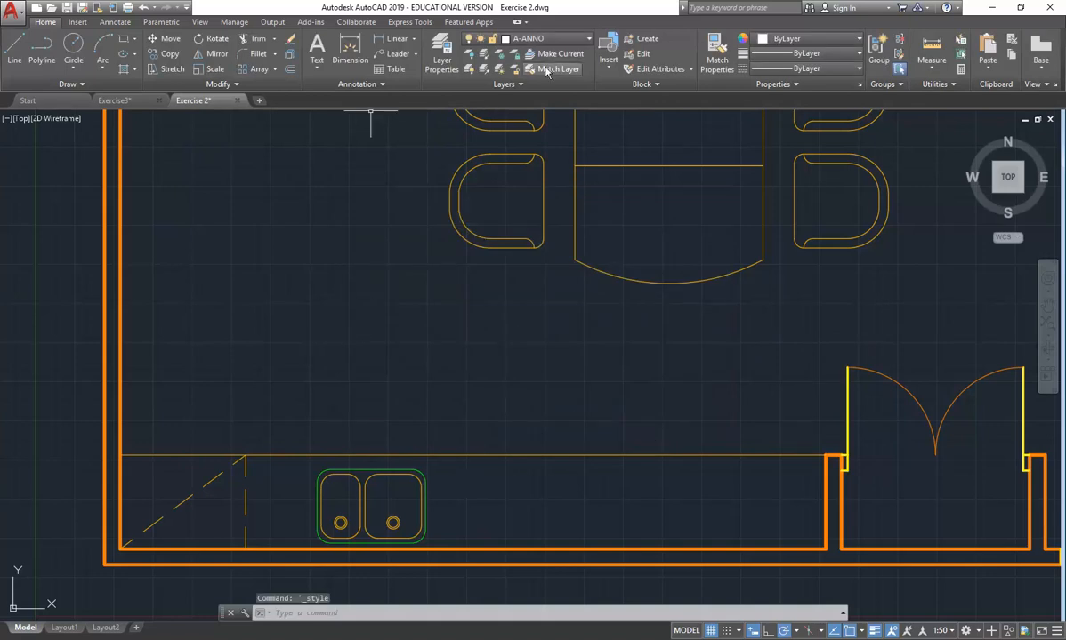
# - Start a multiline text and define its box just above the counter line, to the right of the double sink
pyautogui.click(318, 70)
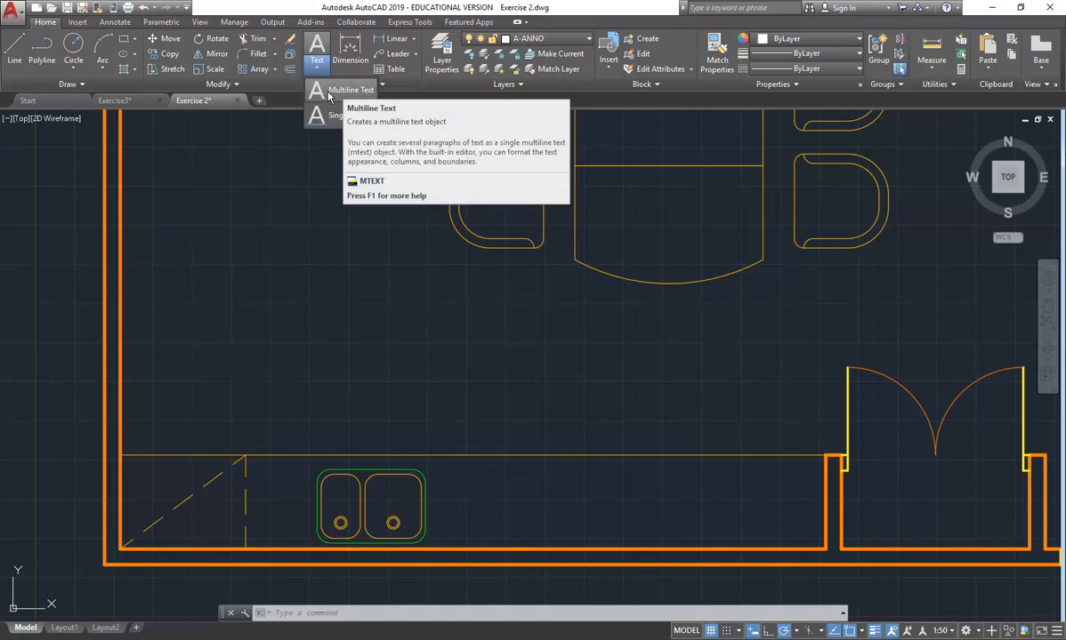
pyautogui.click(324, 94)
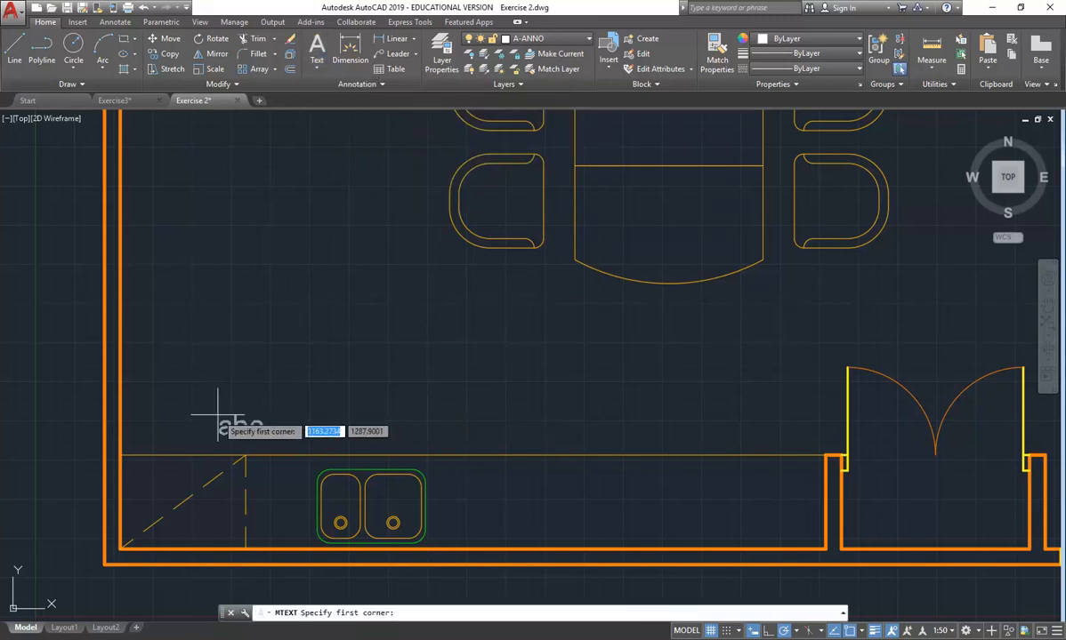
pyautogui.click(395, 412)
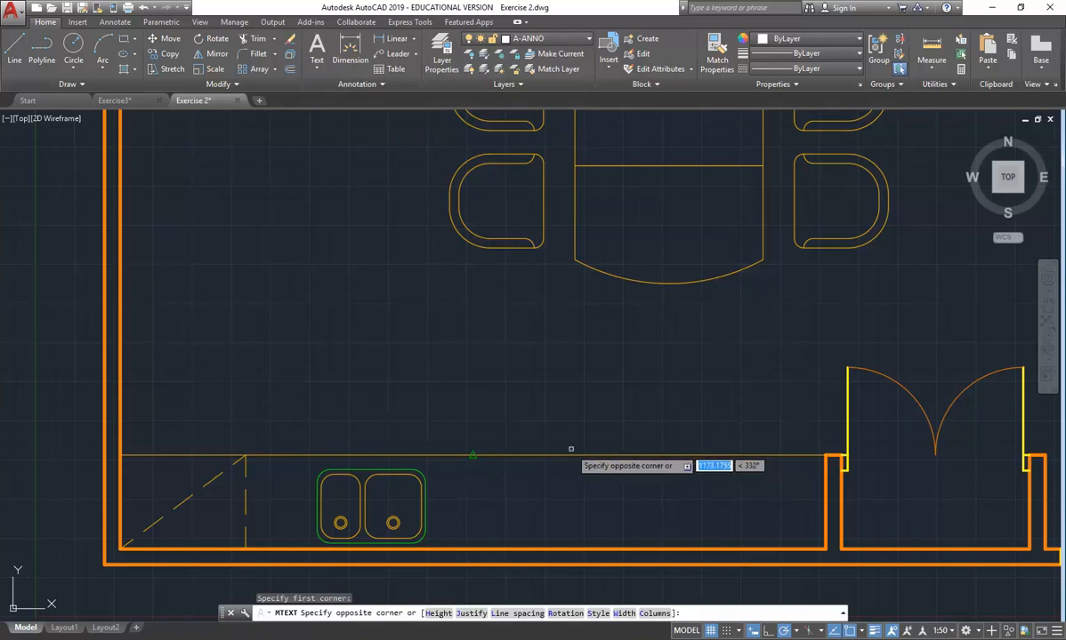
pyautogui.click(622, 444)
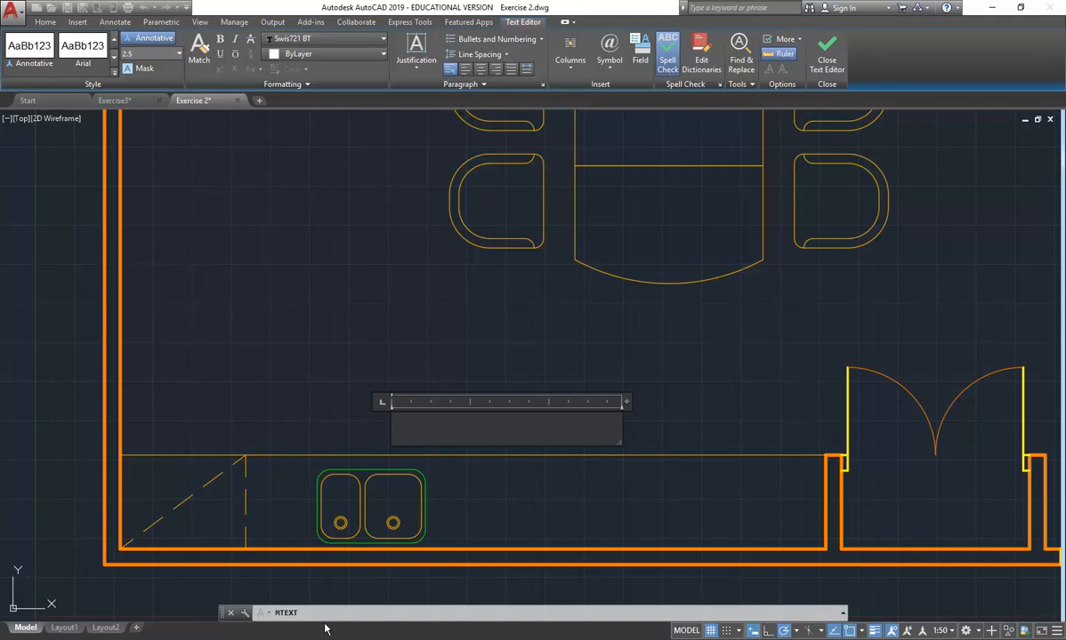
# - Switch to Internet Explorer to check the label wording on the boardroom plan PDF, and return to AutoCAD
pyautogui.moveTo(81, 628)
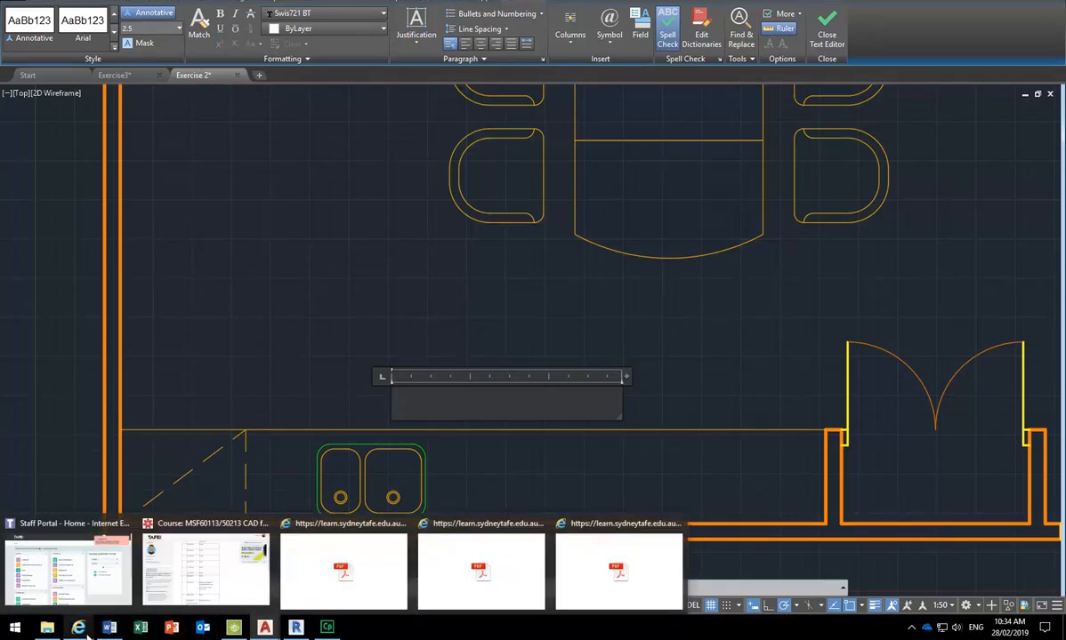
pyautogui.moveTo(485, 566)
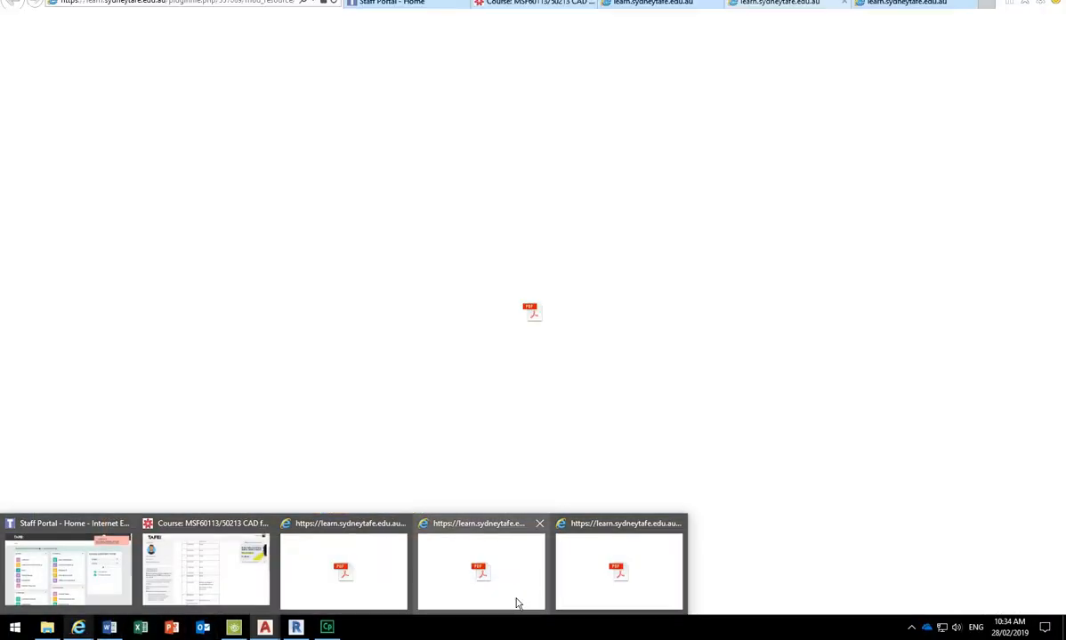
pyautogui.click(362, 581)
pyautogui.click(543, 4)
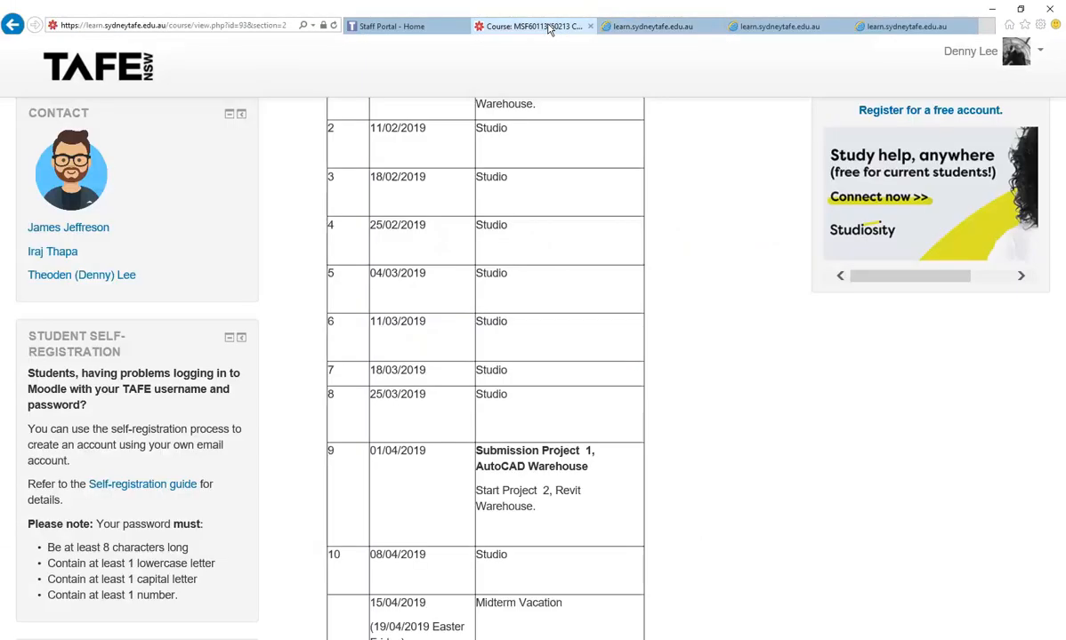
pyautogui.click(773, 27)
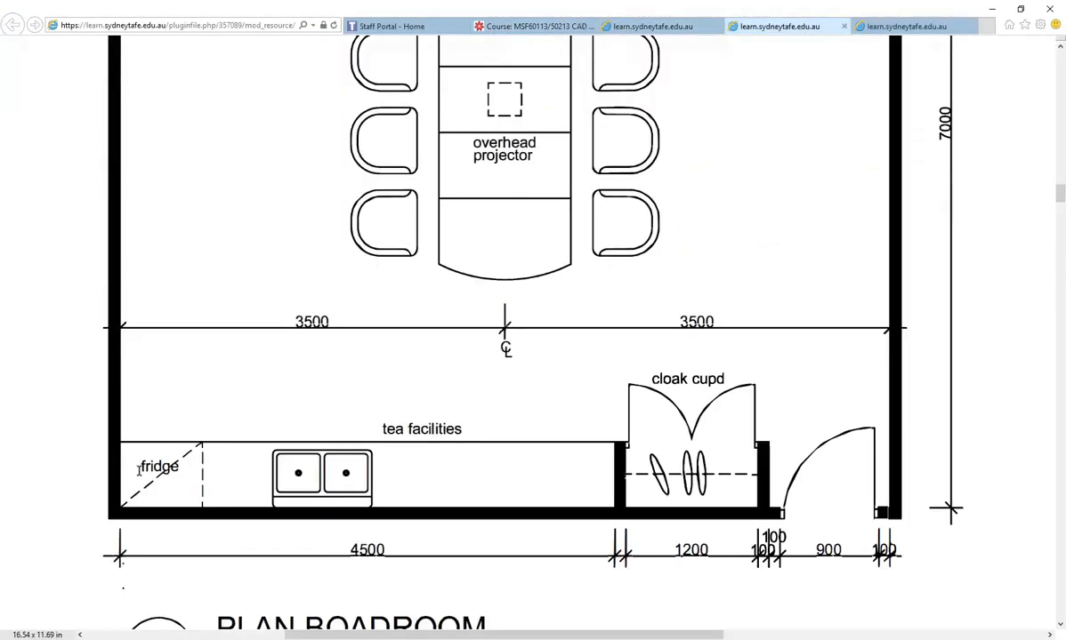
pyautogui.click(992, 9)
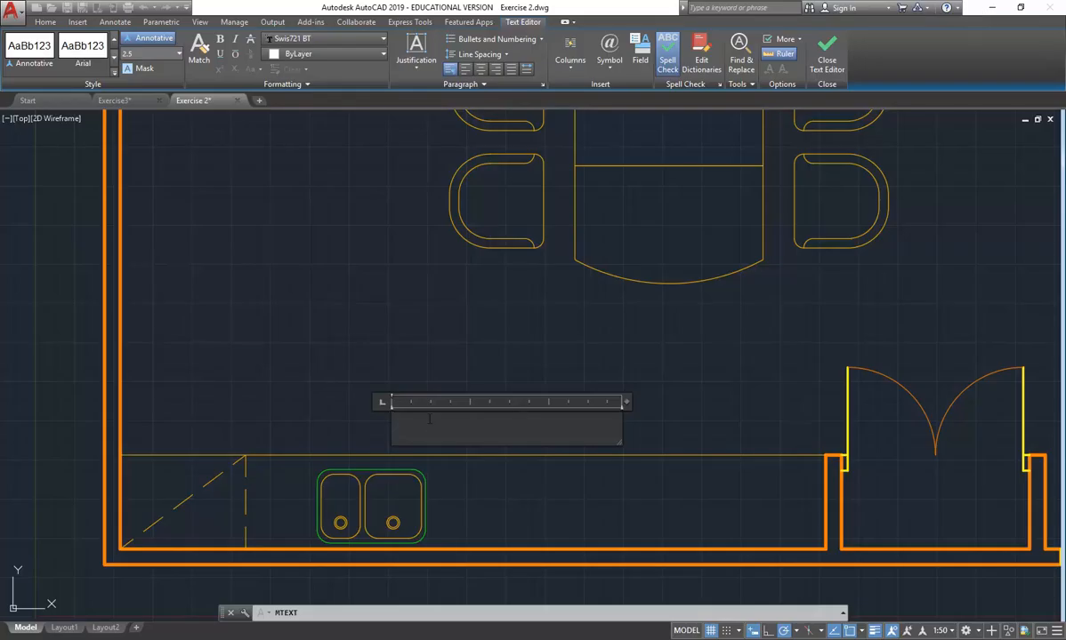
# - Enter "tea facilities" as the label above the counter and finish the multiline text
pyautogui.write('tea facilities')
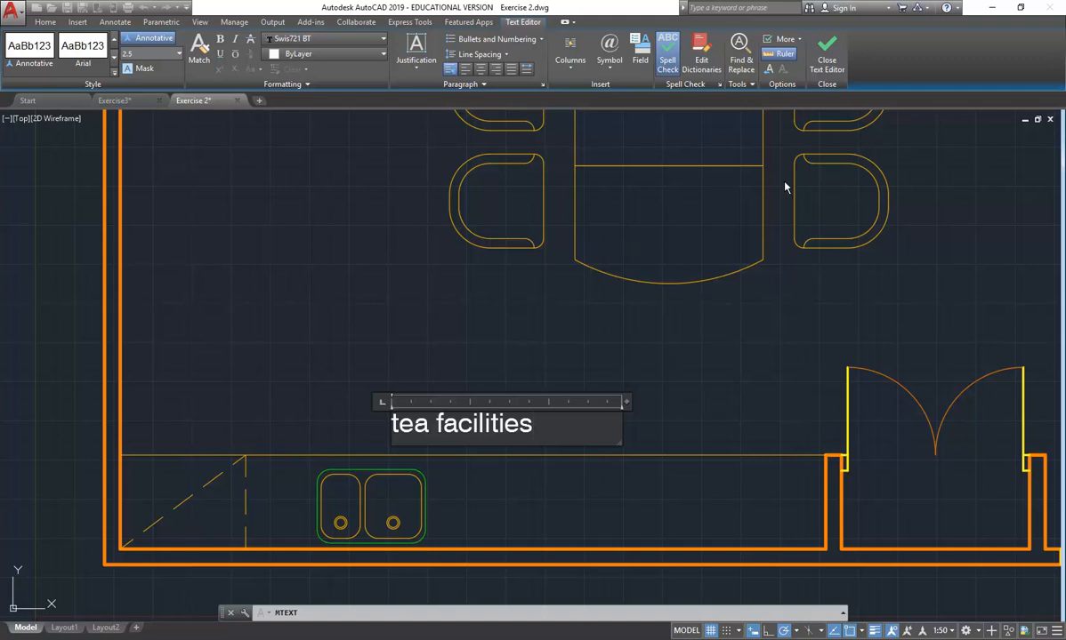
pyautogui.click(826, 55)
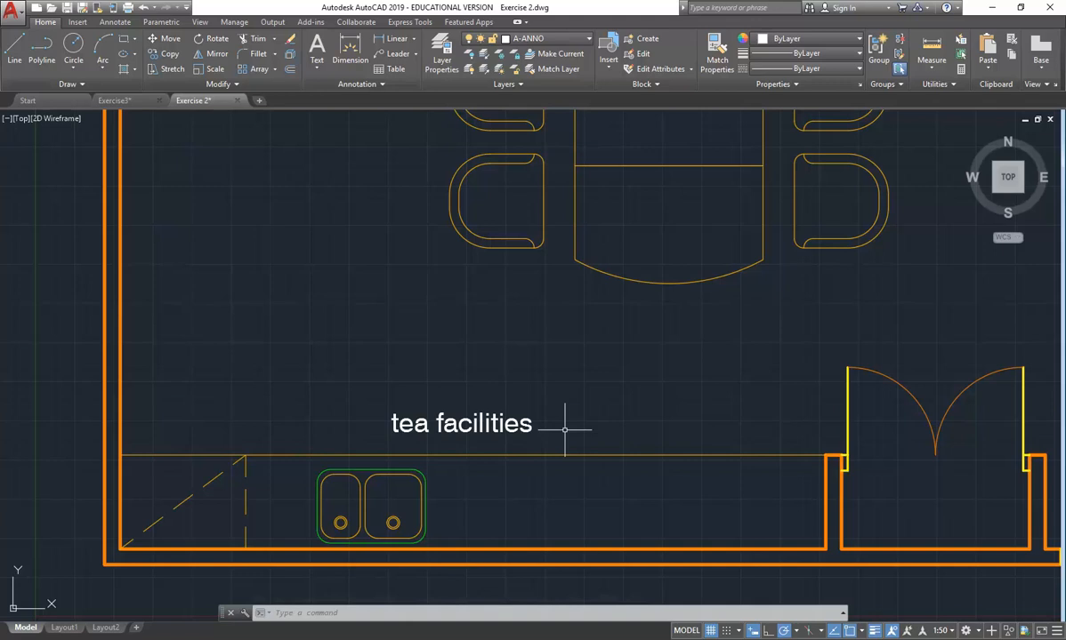
# - Switch to the Exercise3 drawing, view its Standard text style settings and close them
pyautogui.click(124, 101)
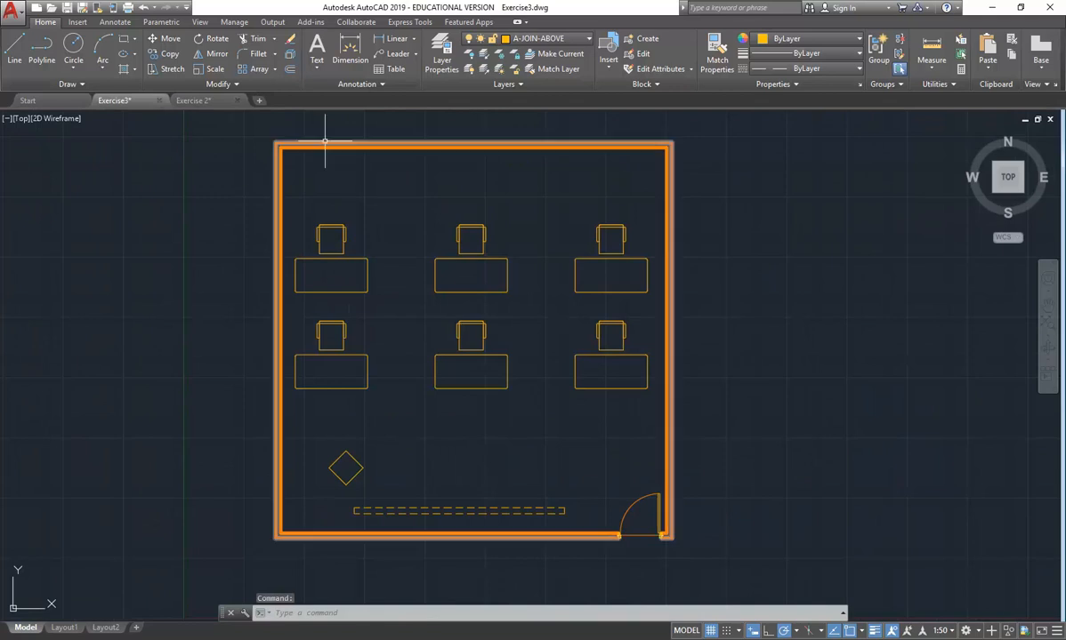
pyautogui.click(361, 85)
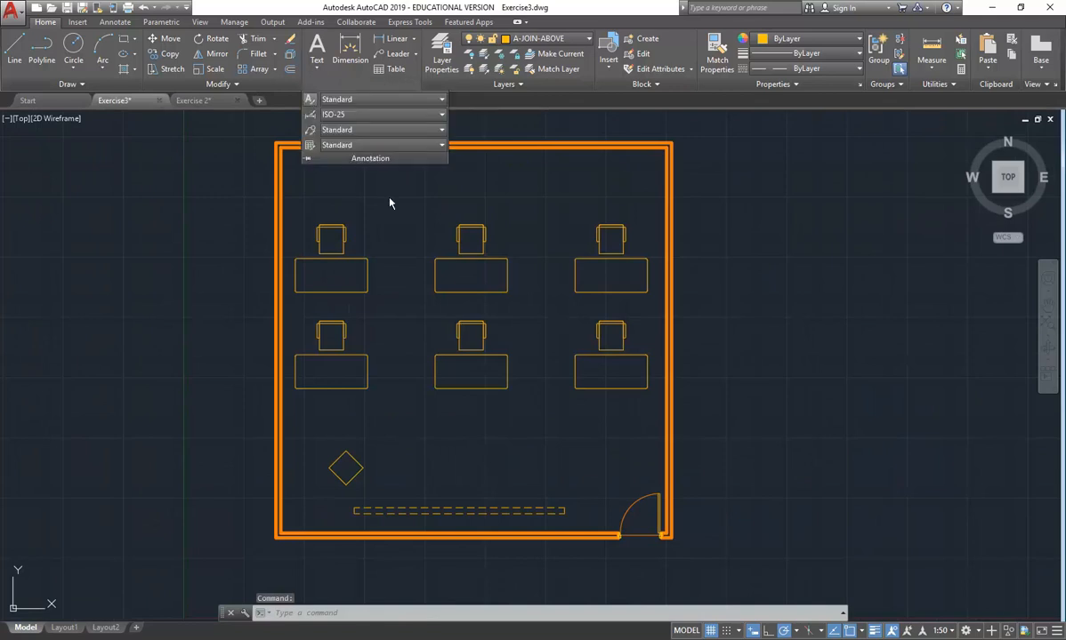
pyautogui.click(310, 98)
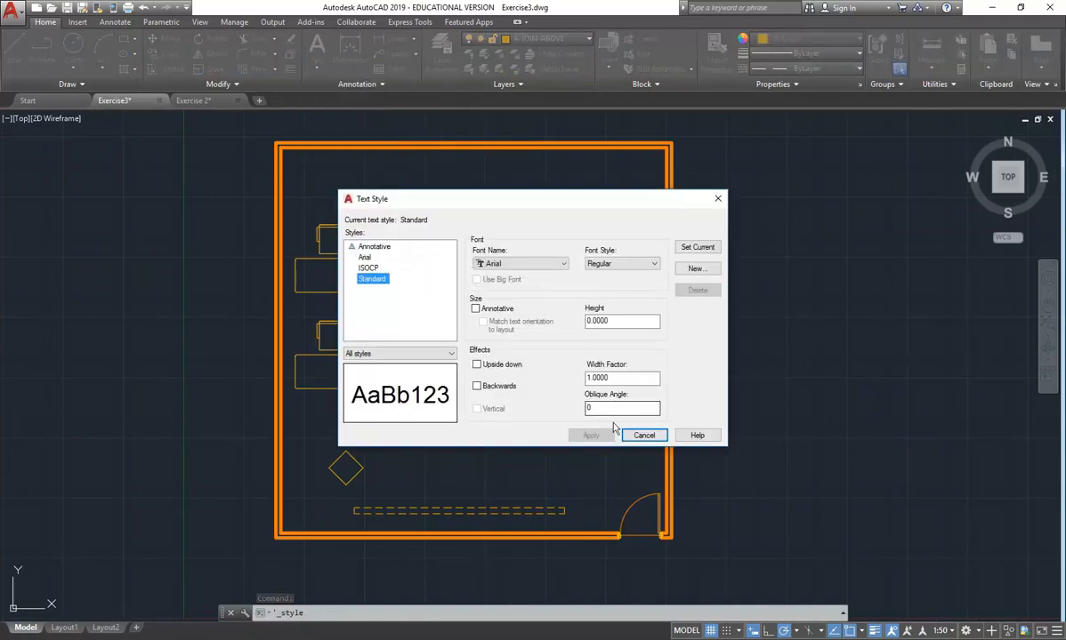
pyautogui.click(643, 435)
# - Start a multiline text in the open area below the desks and enter the test wording "thie jsfjdhnf"
pyautogui.click(314, 68)
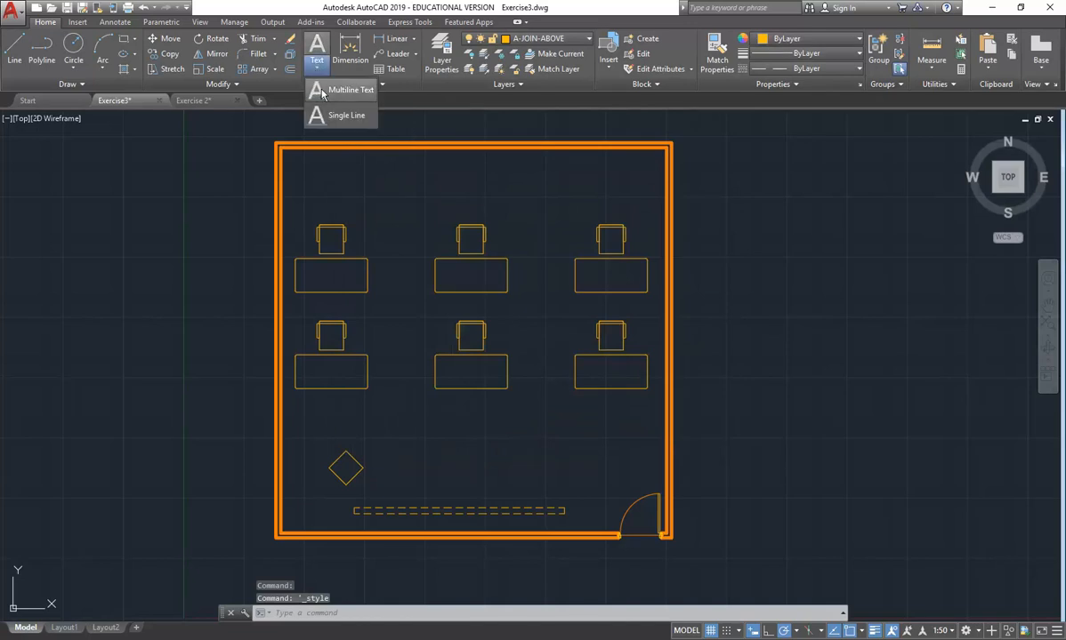
pyautogui.click(333, 88)
pyautogui.click(390, 447)
pyautogui.click(582, 474)
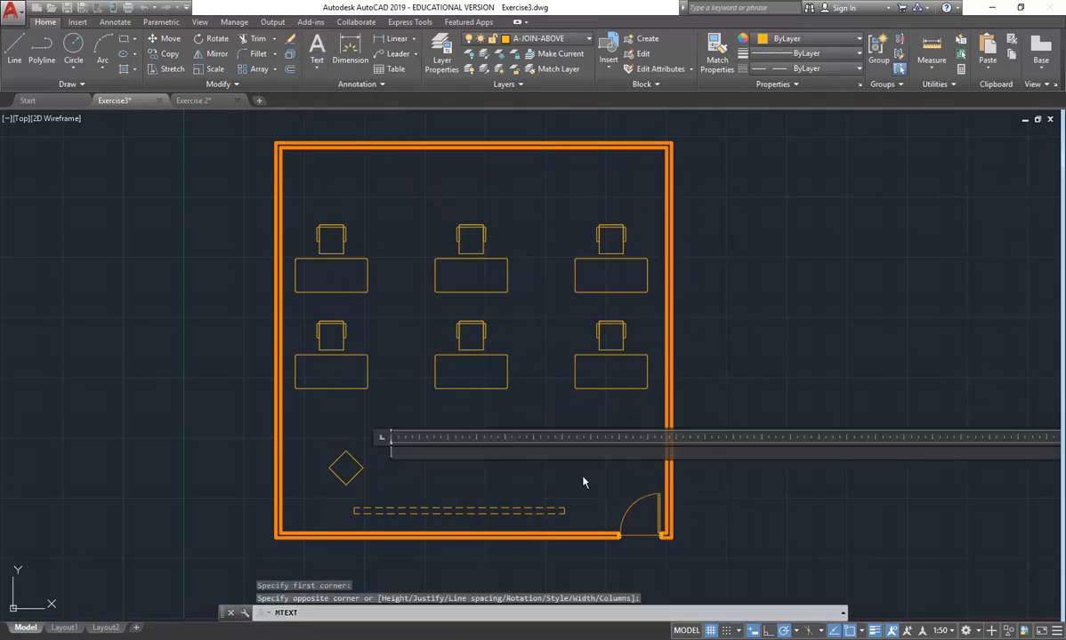
pyautogui.write('thie jsfjdhnf')
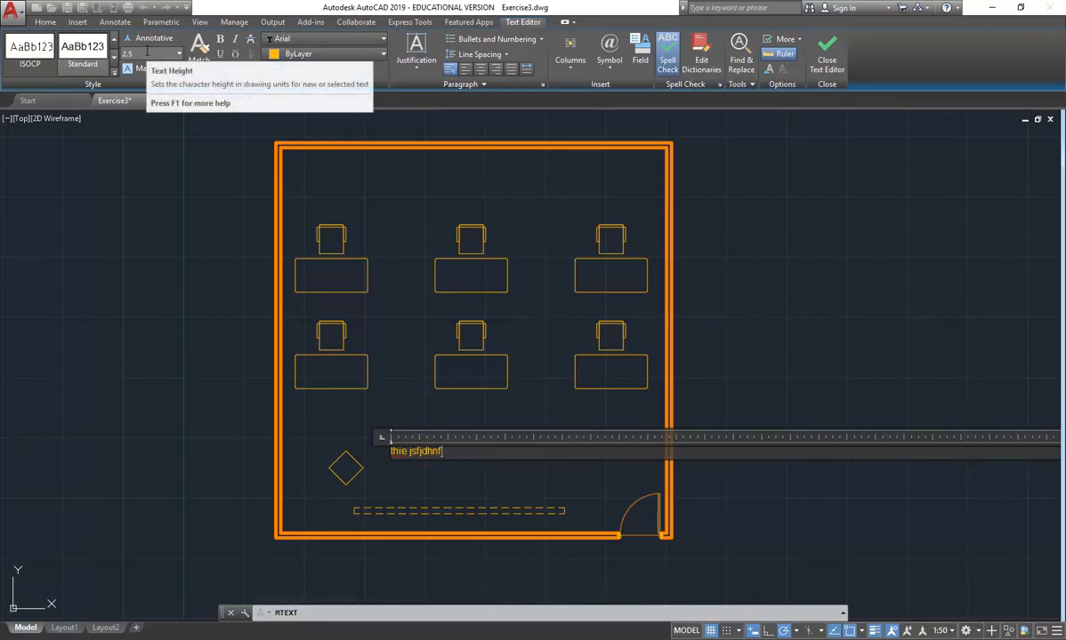
# - Try a text height of 350, replace the test wording with "glfdlkdsng" and finish the multiline text
pyautogui.click(178, 55)
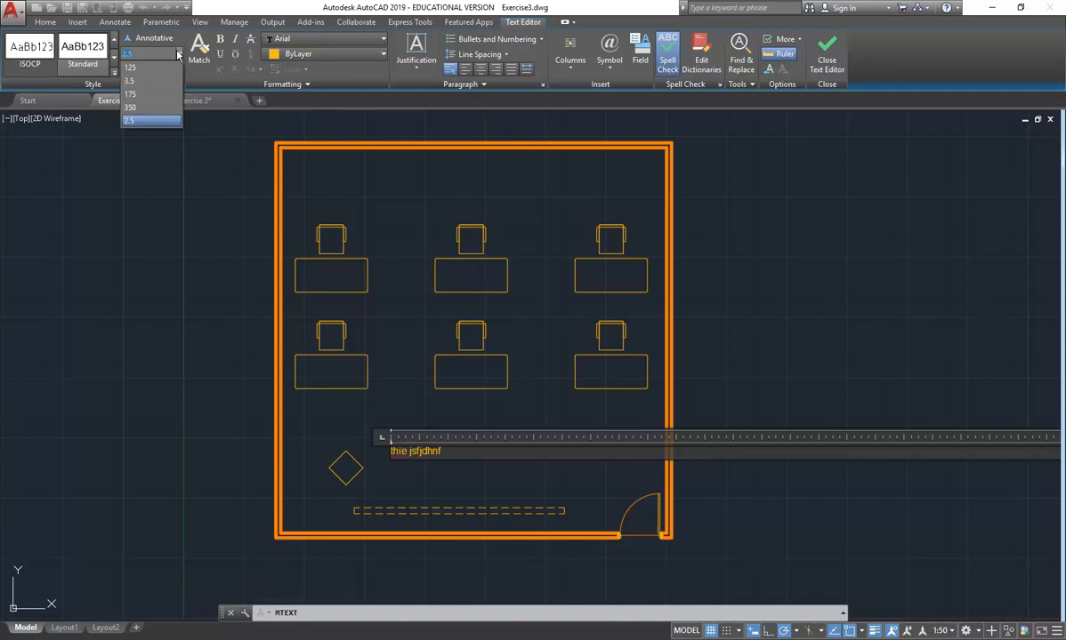
pyautogui.click(135, 107)
pyautogui.moveTo(457, 454); pyautogui.dragTo(374, 469)
pyautogui.write('glfdlkdsng')
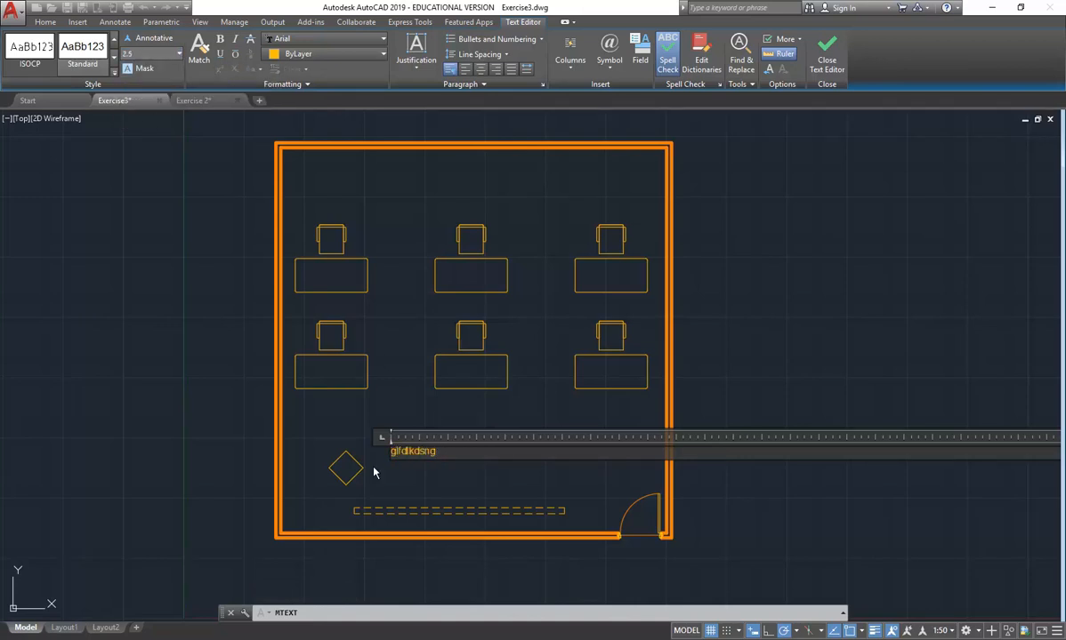
pyautogui.press('Escape')
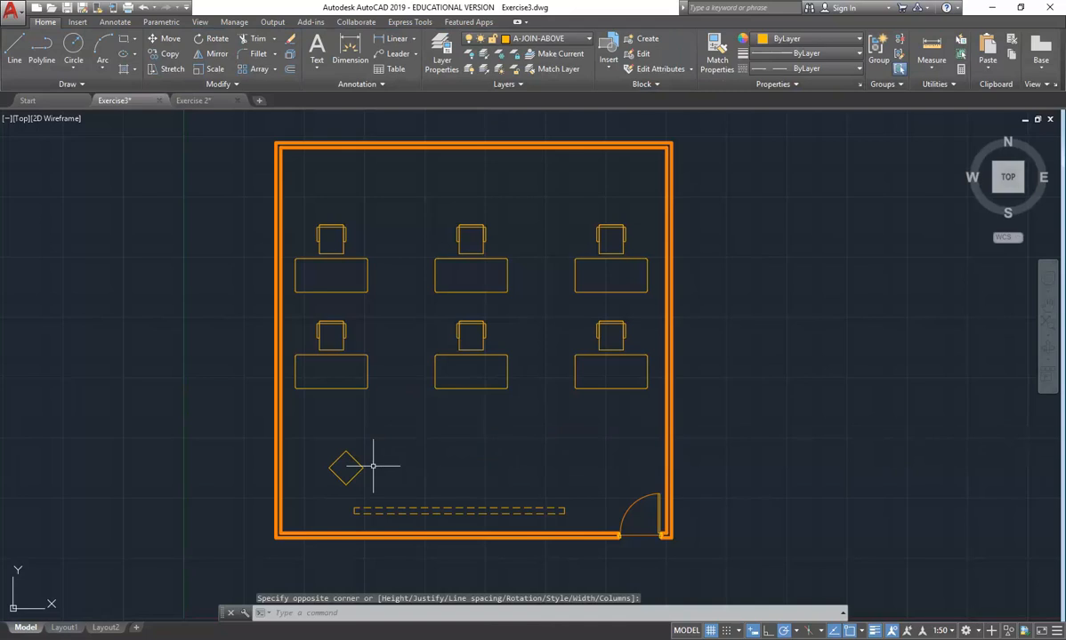
# - Locate the tiny test text beside the diamond shape and delete it
pyautogui.scroll(-4, 373, 466)
pyautogui.scroll(15, 374, 463)
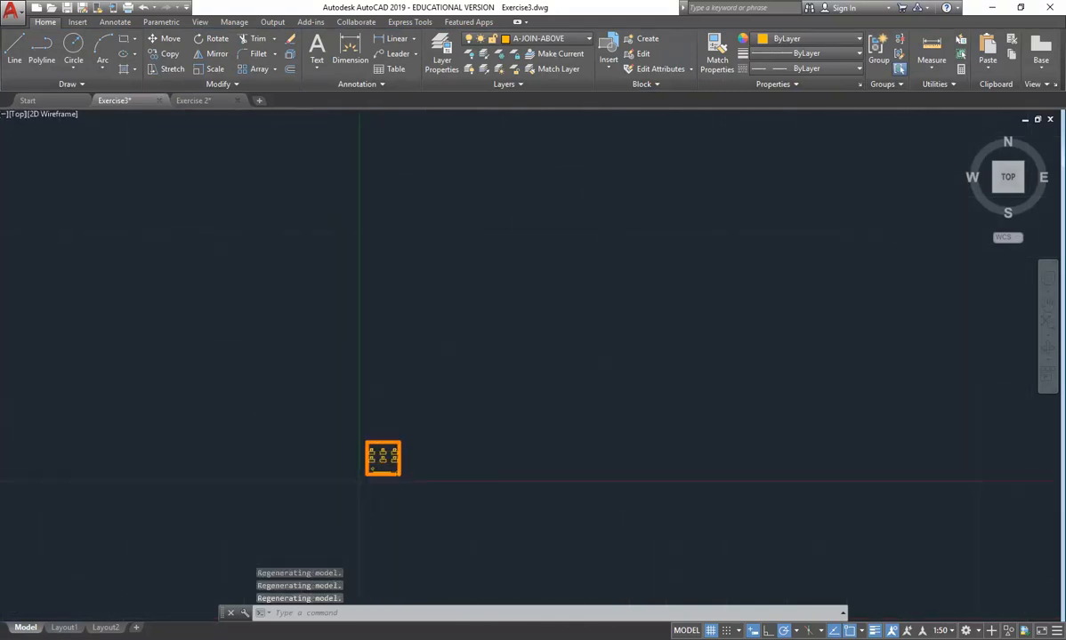
pyautogui.middleClick(377, 462)
pyautogui.middleClick(376, 462)
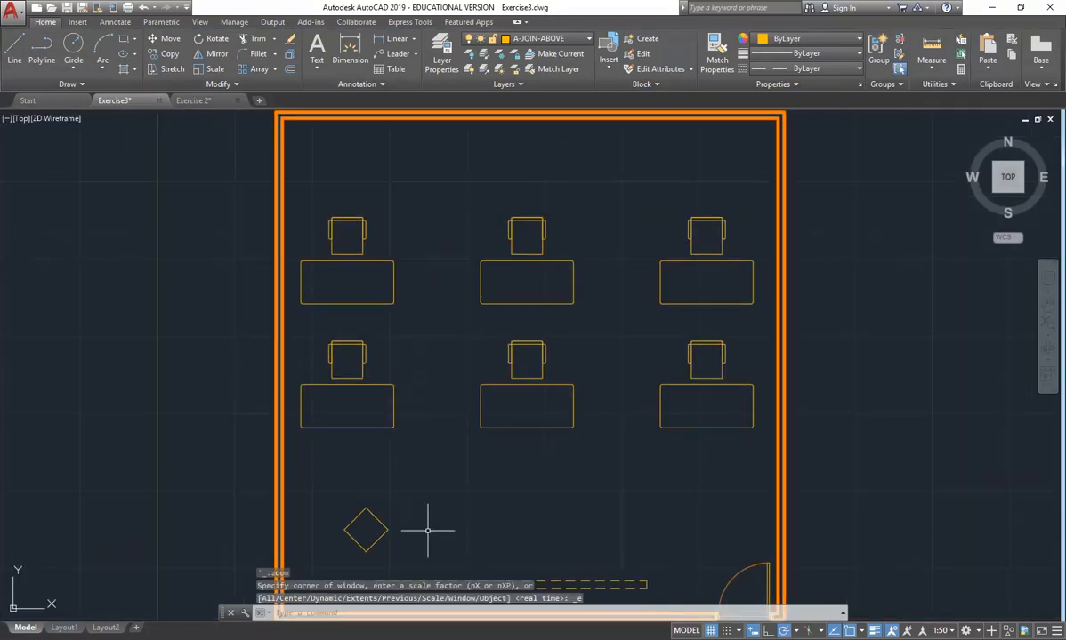
pyautogui.scroll(10, 418, 507)
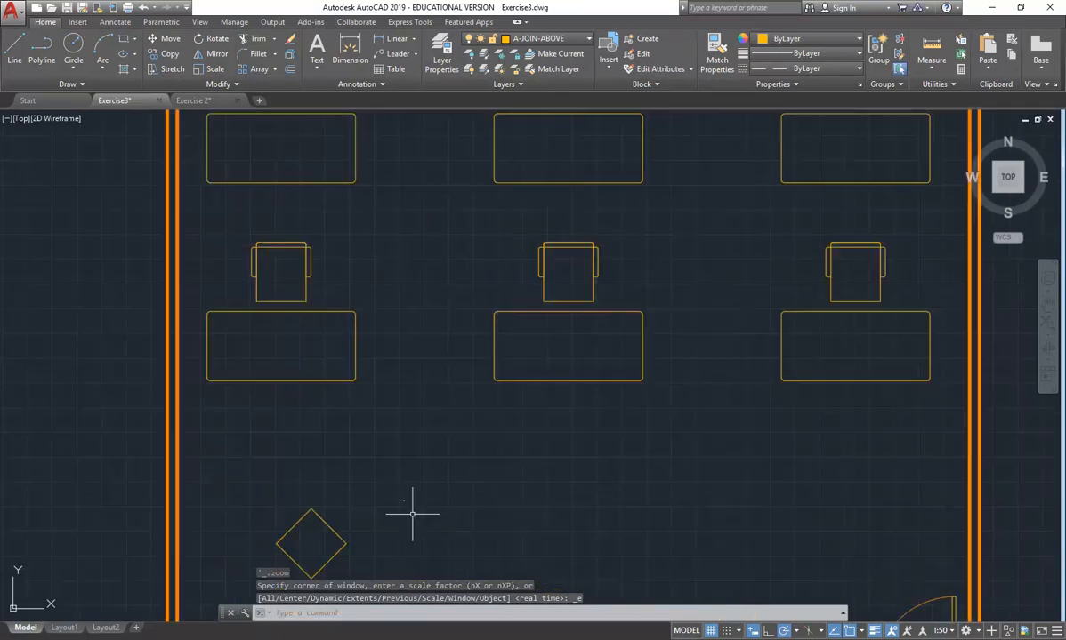
pyautogui.scroll(4, 386, 378)
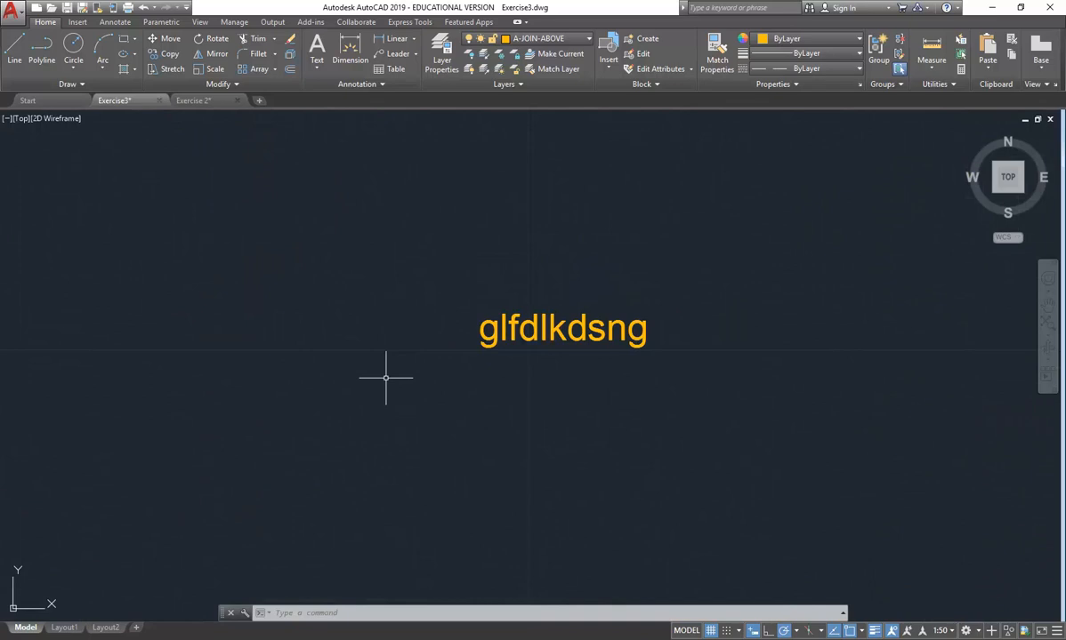
pyautogui.click(592, 243)
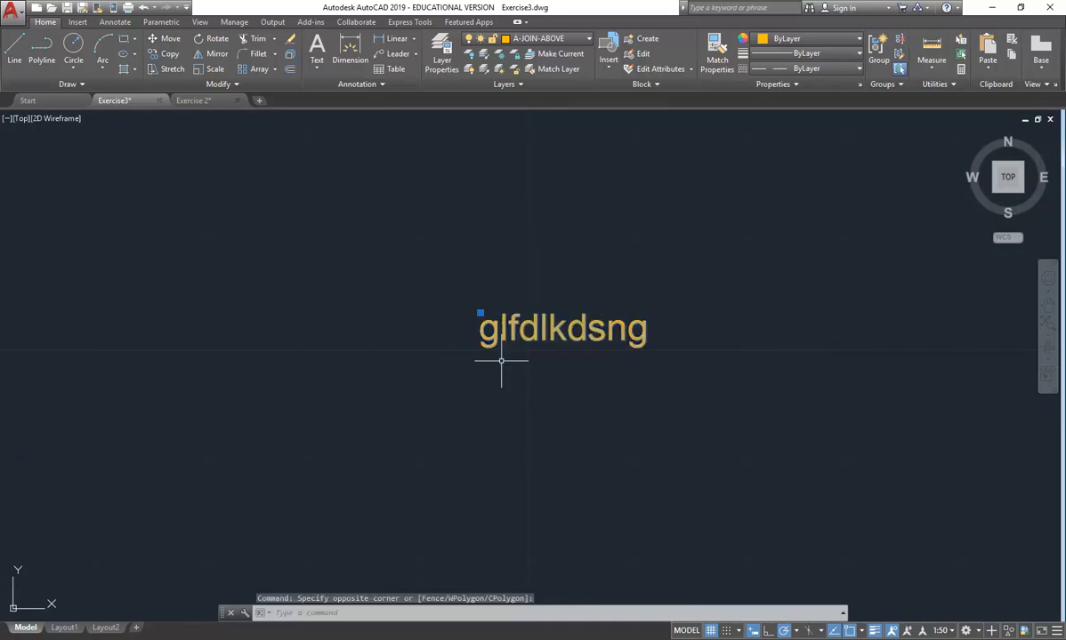
pyautogui.press('Delete')
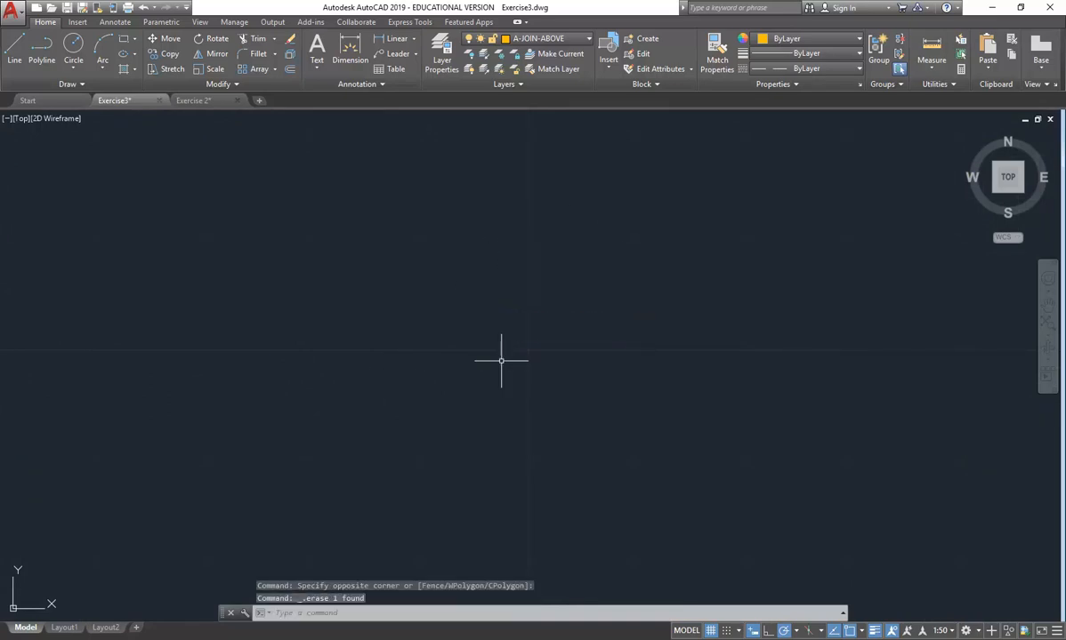
# - Switch to the Exercise 2 drawing and set its annotation scale to 1:1
pyautogui.click(191, 100)
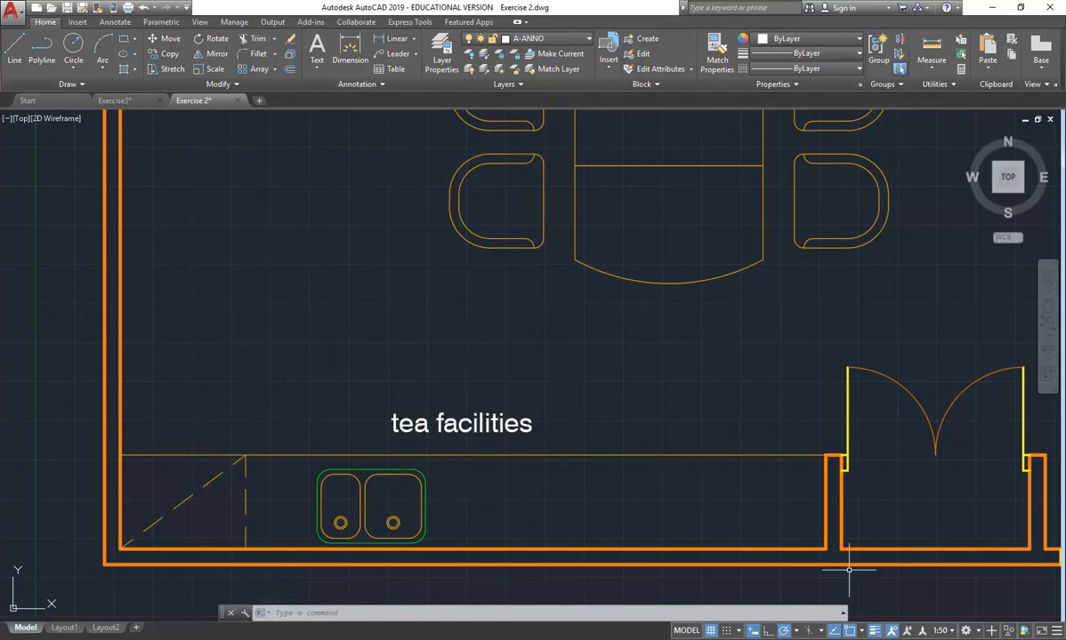
pyautogui.click(950, 631)
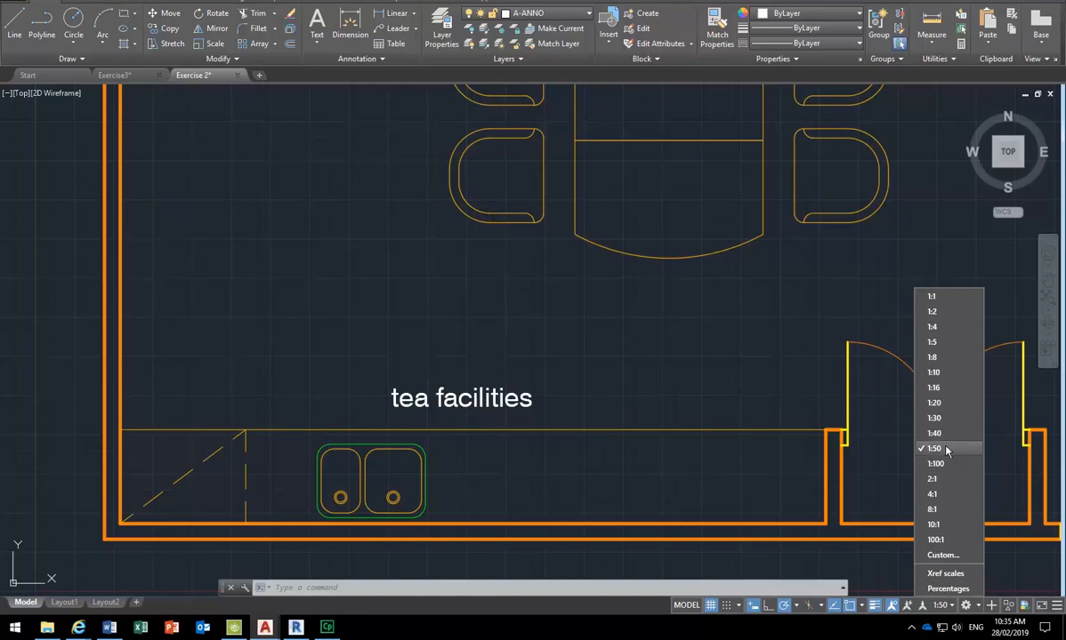
pyautogui.click(932, 297)
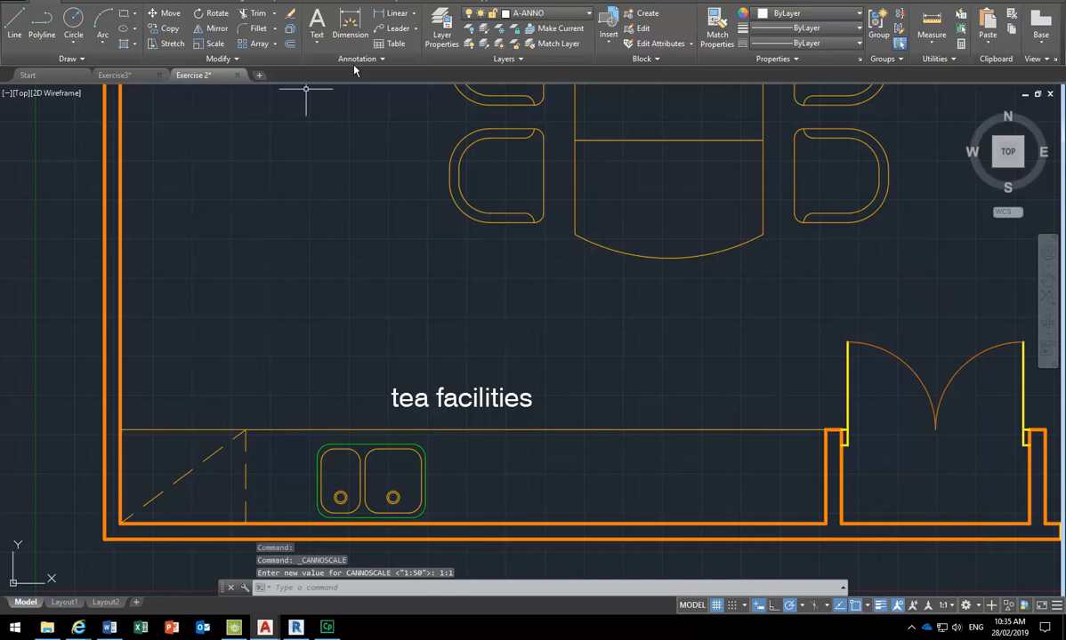
# - Start a multiline text and choose 1:50 as the annotation scale for it
pyautogui.click(317, 40)
pyautogui.click(338, 64)
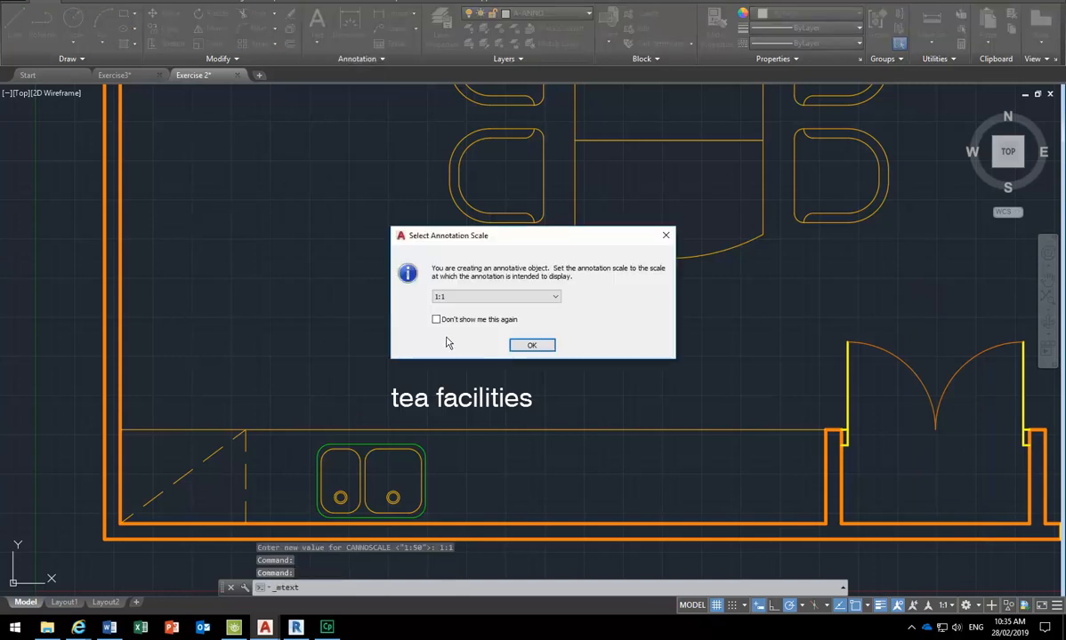
pyautogui.click(504, 301)
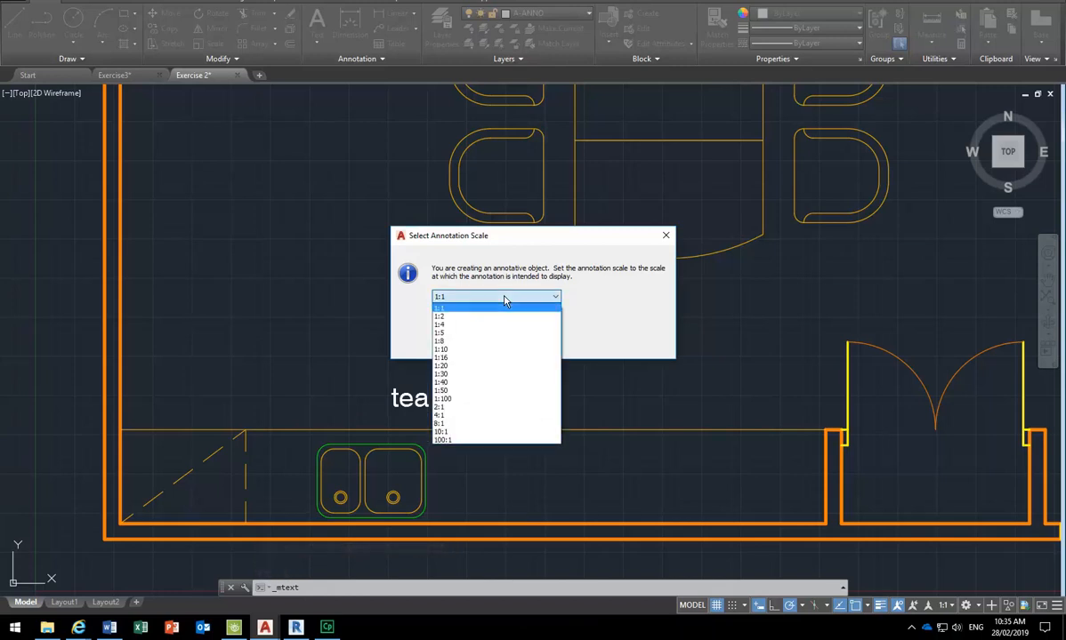
pyautogui.click(472, 393)
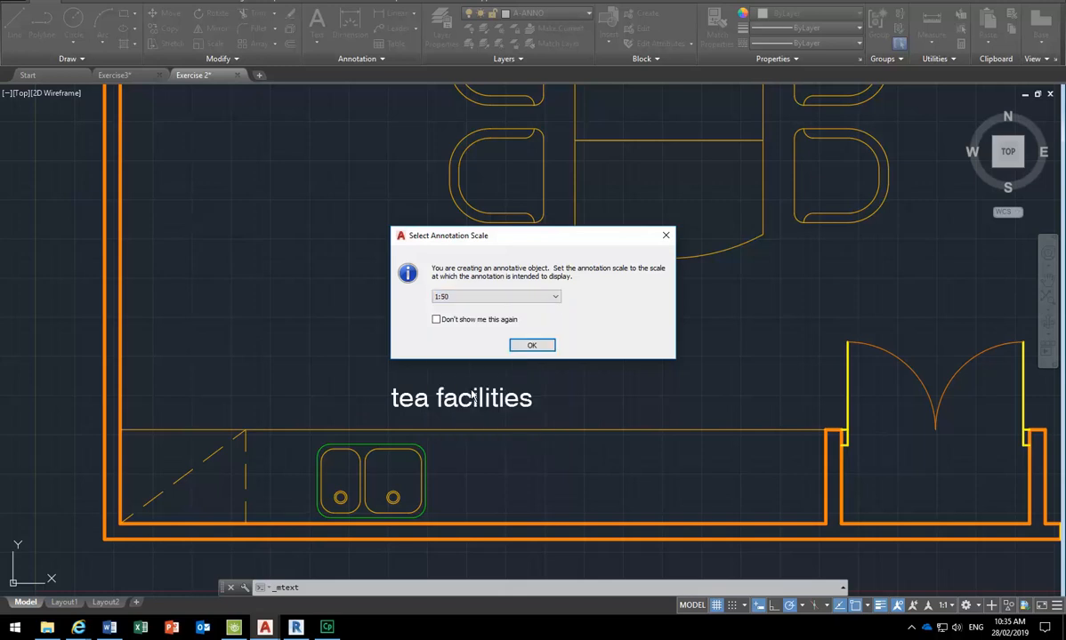
pyautogui.click(532, 345)
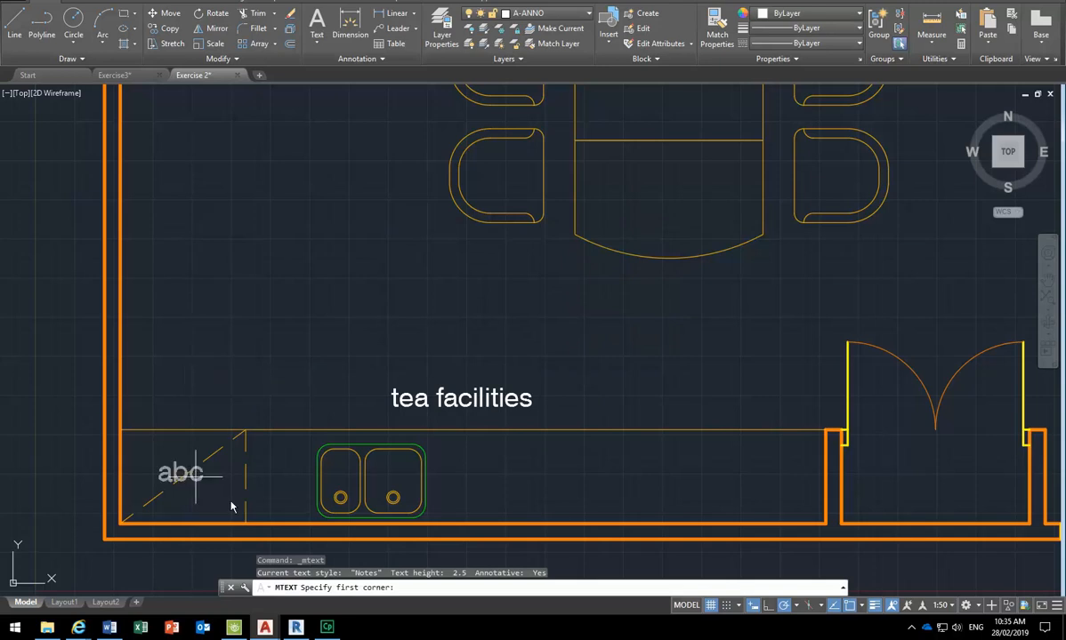
# - Define the text box inside the fridge square below the counter line, enter "fridge" and finish the text
pyautogui.scroll(2, 267, 373)
pyautogui.scroll(2, 240, 356)
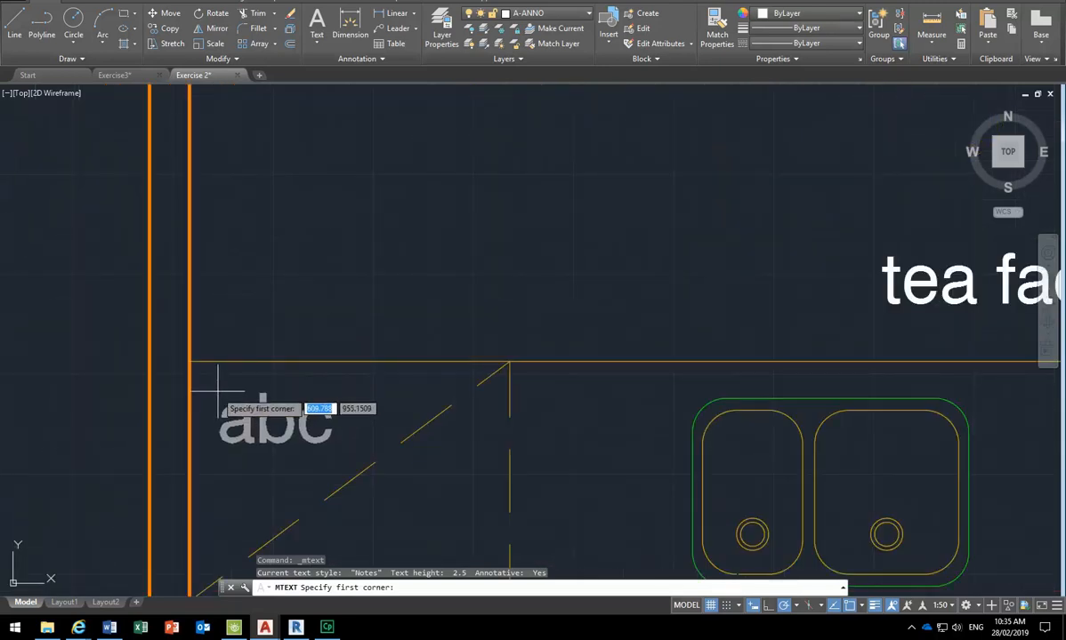
pyautogui.click(225, 380)
pyautogui.click(498, 463)
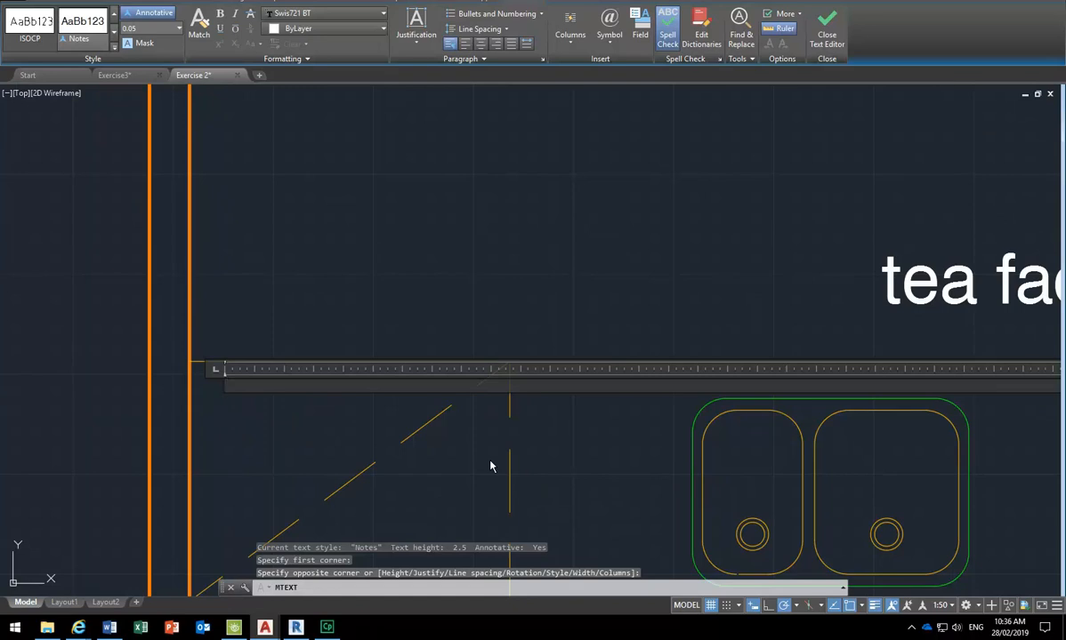
pyautogui.write('fri')
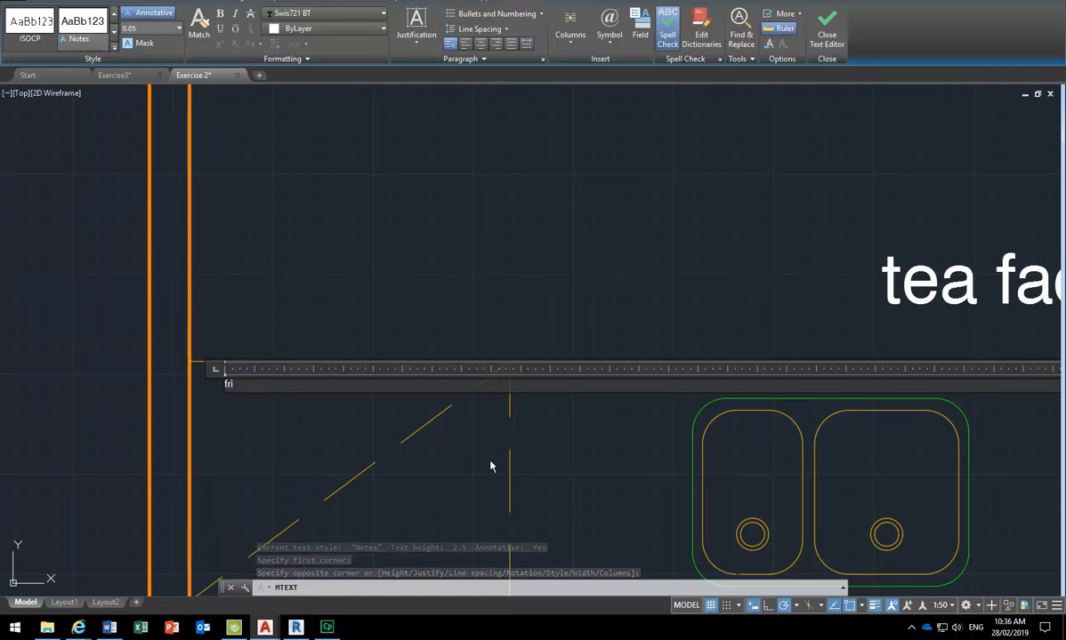
pyautogui.write('dge')
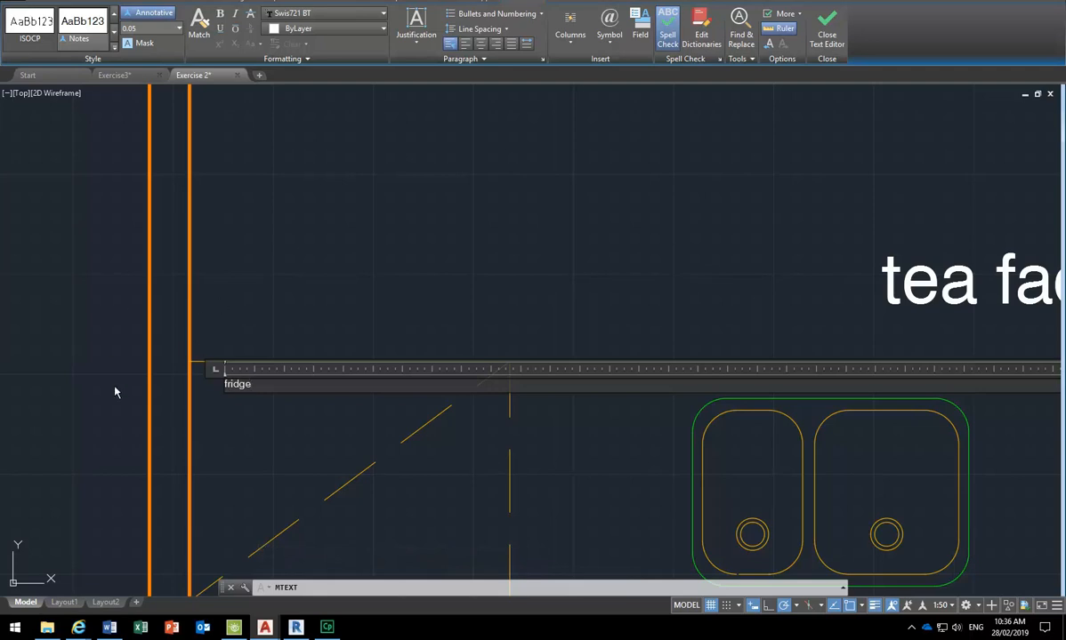
pyautogui.click(829, 39)
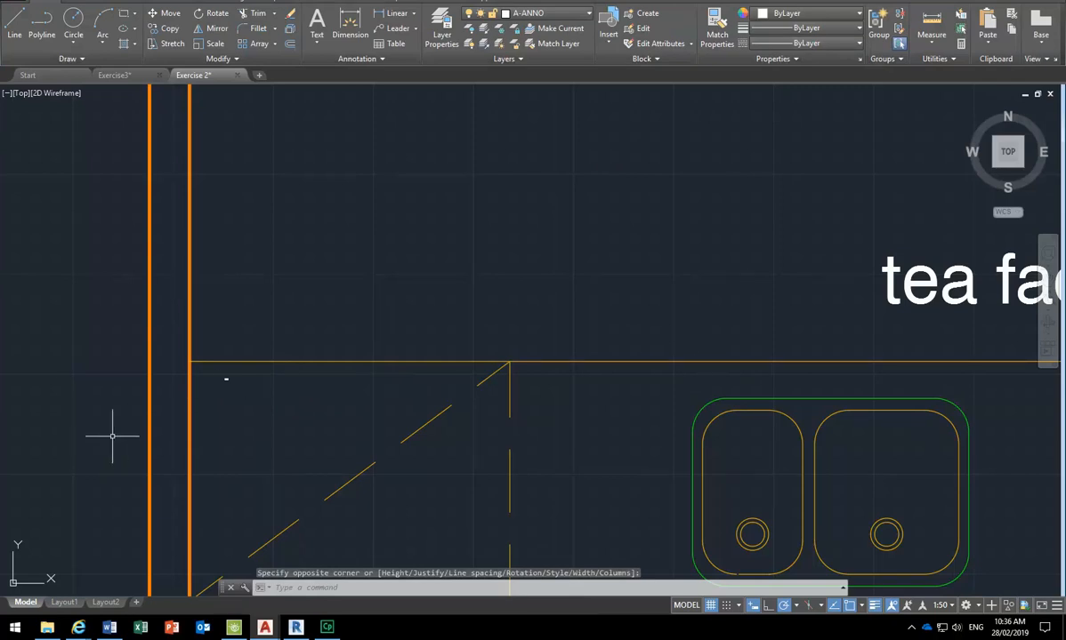
# - Add the multiline label "fridge" just above the counter line, beside the wall and over the fridge square
pyautogui.click(331, 59)
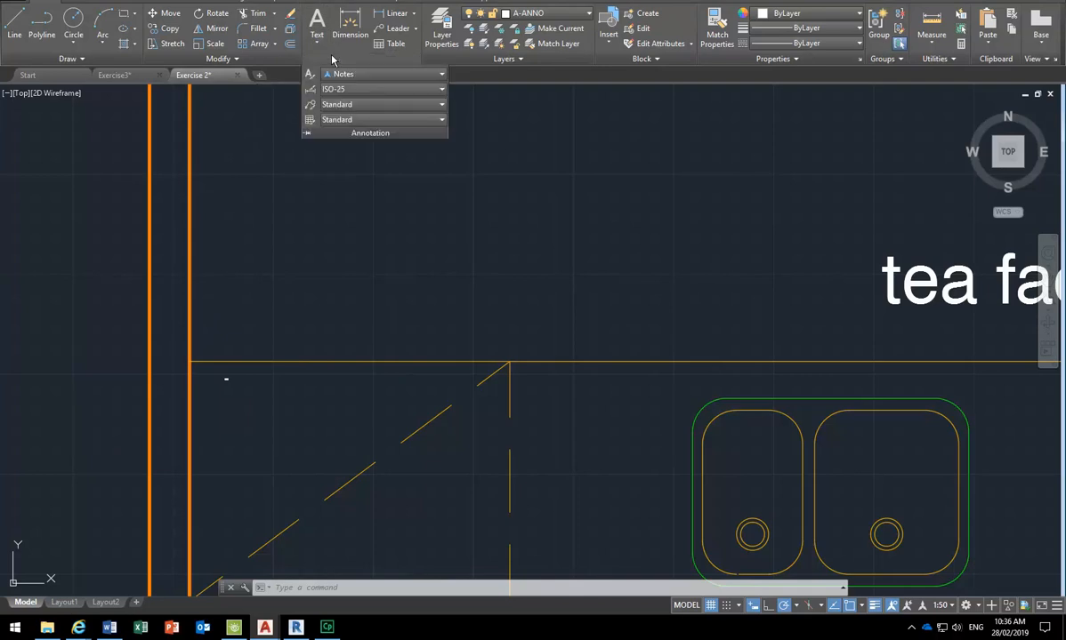
pyautogui.click(311, 41)
pyautogui.click(330, 65)
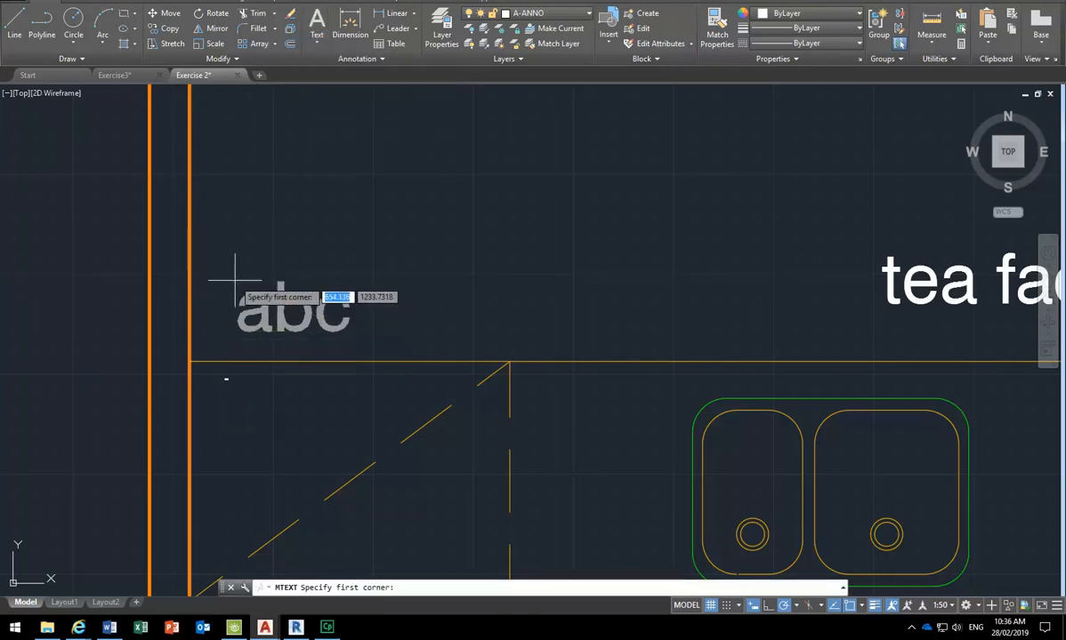
pyautogui.click(213, 249)
pyautogui.click(492, 345)
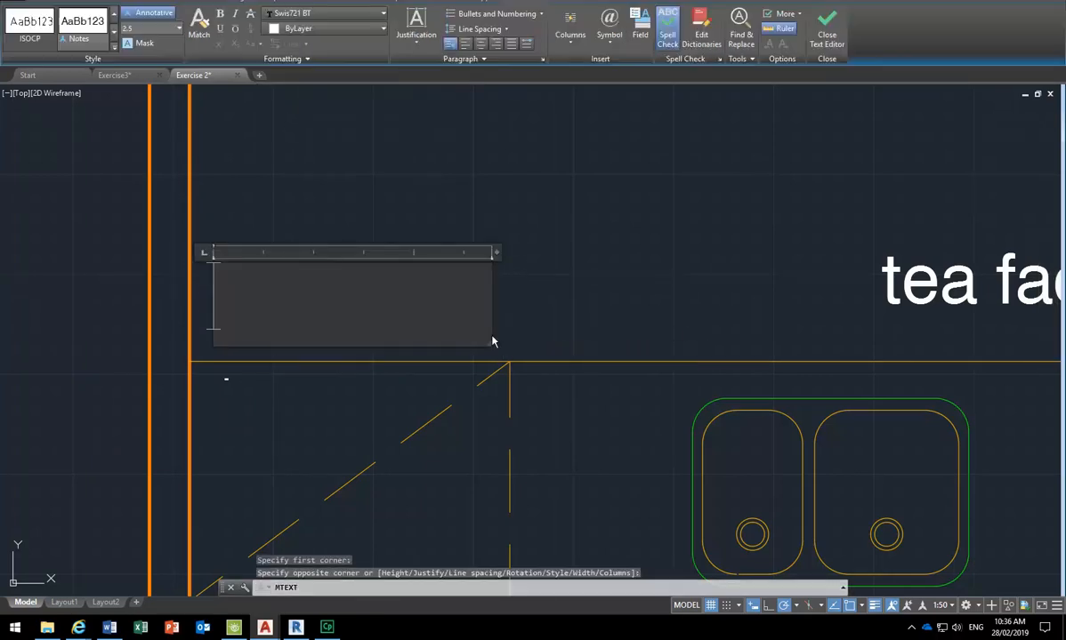
pyautogui.write('frideg')
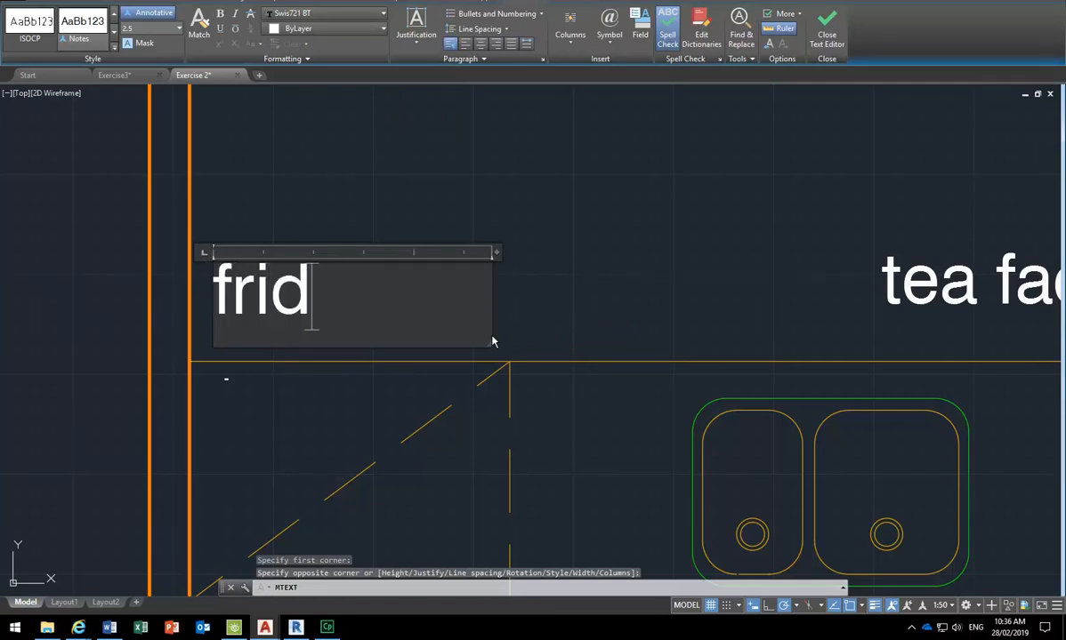
pyautogui.press('BackSpace')
pyautogui.press('BackSpace')
pyautogui.write('ge')
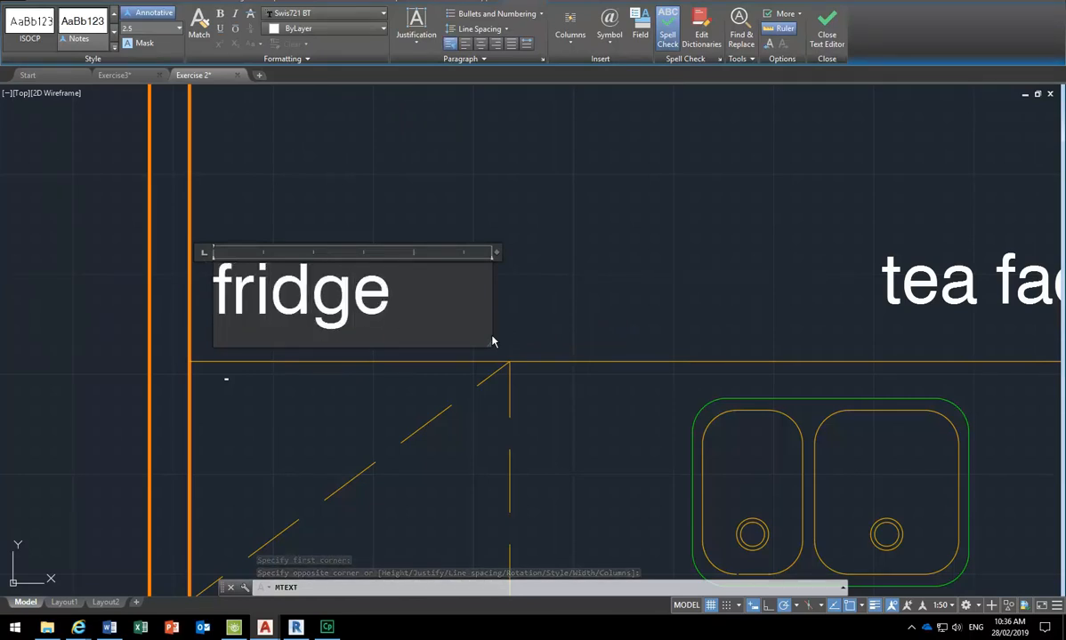
pyautogui.click(836, 32)
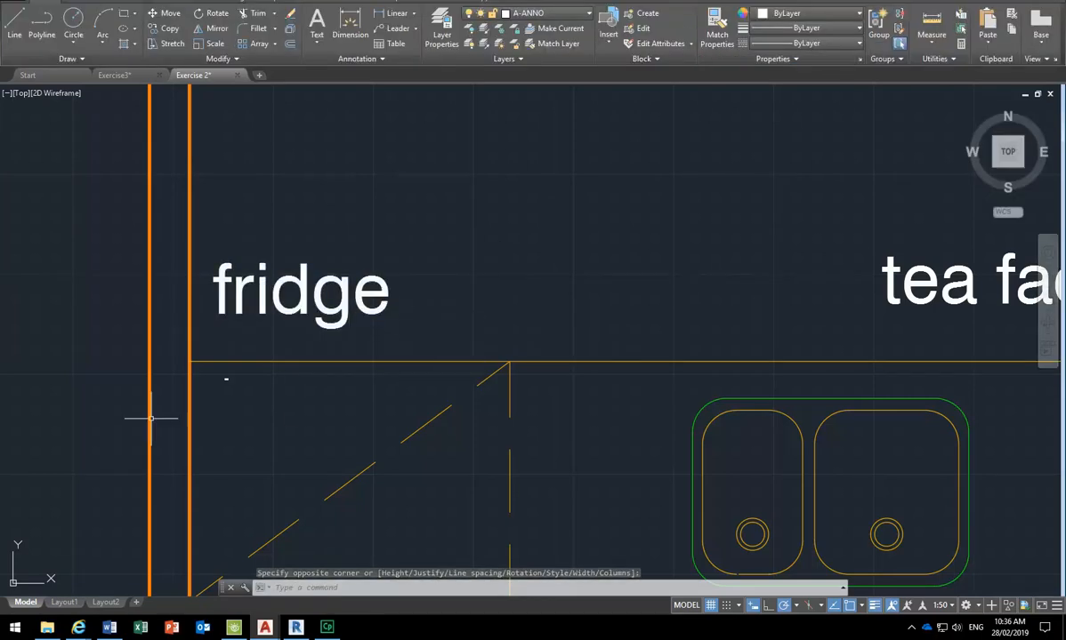
# - Delete the tiny duplicate fridge text just below the counter line
pyautogui.scroll(2, 200, 372)
pyautogui.scroll(4, 200, 372)
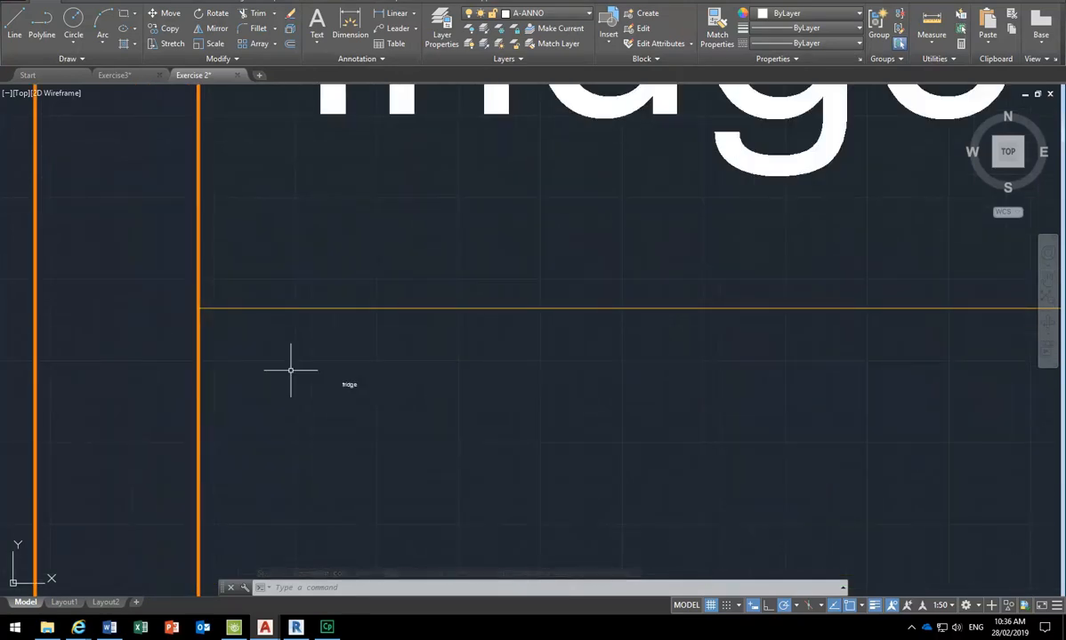
pyautogui.scroll(2, 332, 368)
pyautogui.click(357, 390)
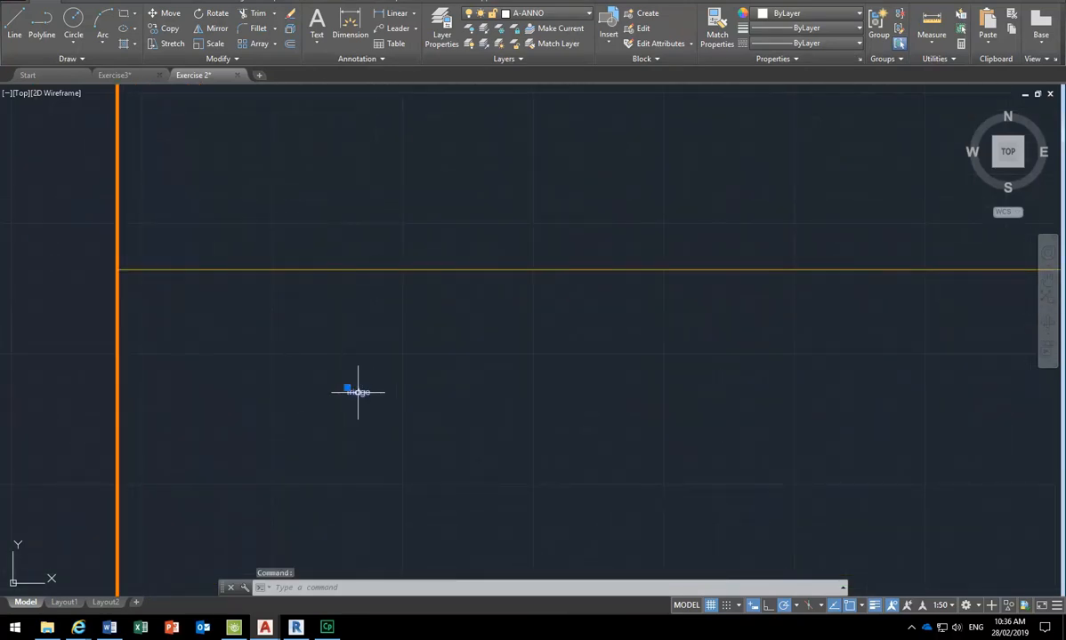
pyautogui.press('Delete')
pyautogui.scroll(-4, 357, 392)
pyautogui.scroll(-2, 347, 276)
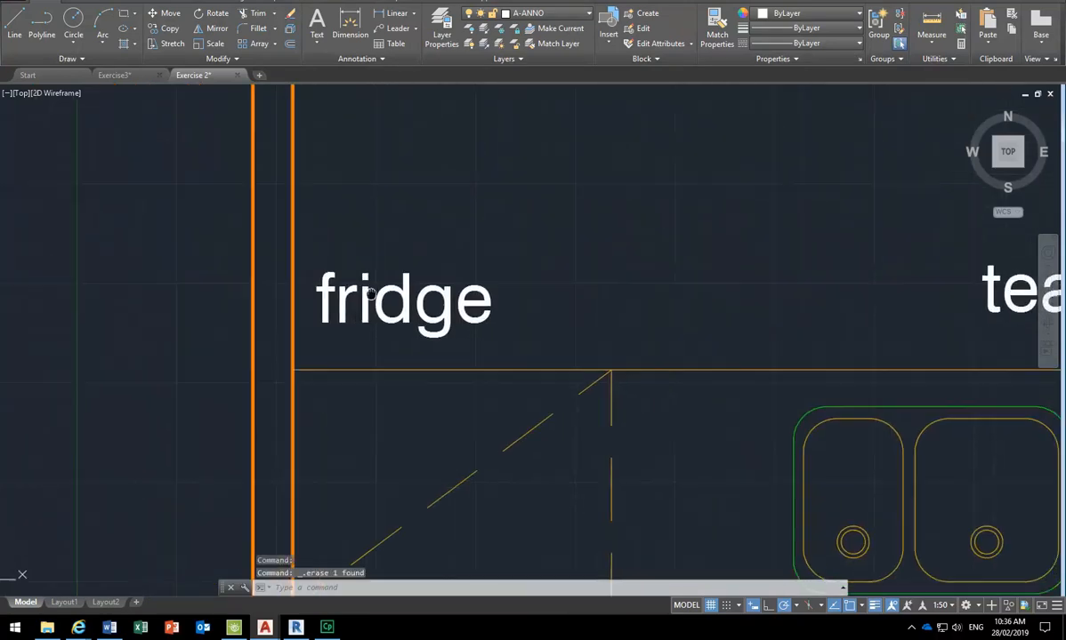
# - Move the fridge label from above the counter line into the fridge square with the dashed diagonal
pyautogui.click(949, 609)
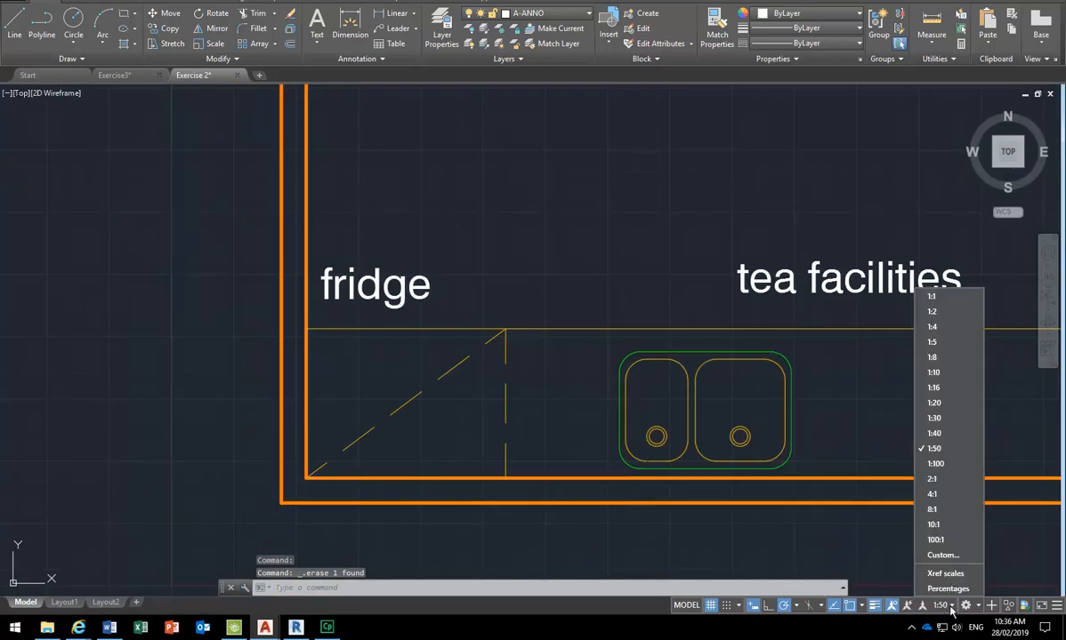
pyautogui.click(954, 608)
pyautogui.click(427, 230)
pyautogui.click(373, 295)
pyautogui.scroll(2, 322, 267)
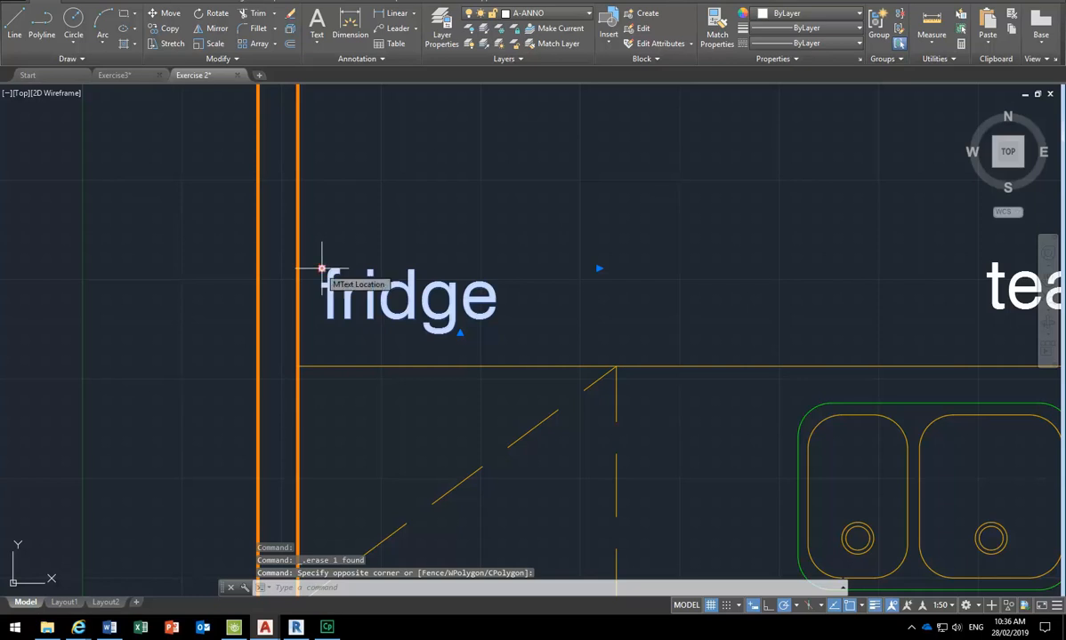
pyautogui.click(324, 267)
pyautogui.scroll(-3, 329, 321)
pyautogui.press('Escape')
pyautogui.press('Escape')
pyautogui.scroll(-4, 338, 329)
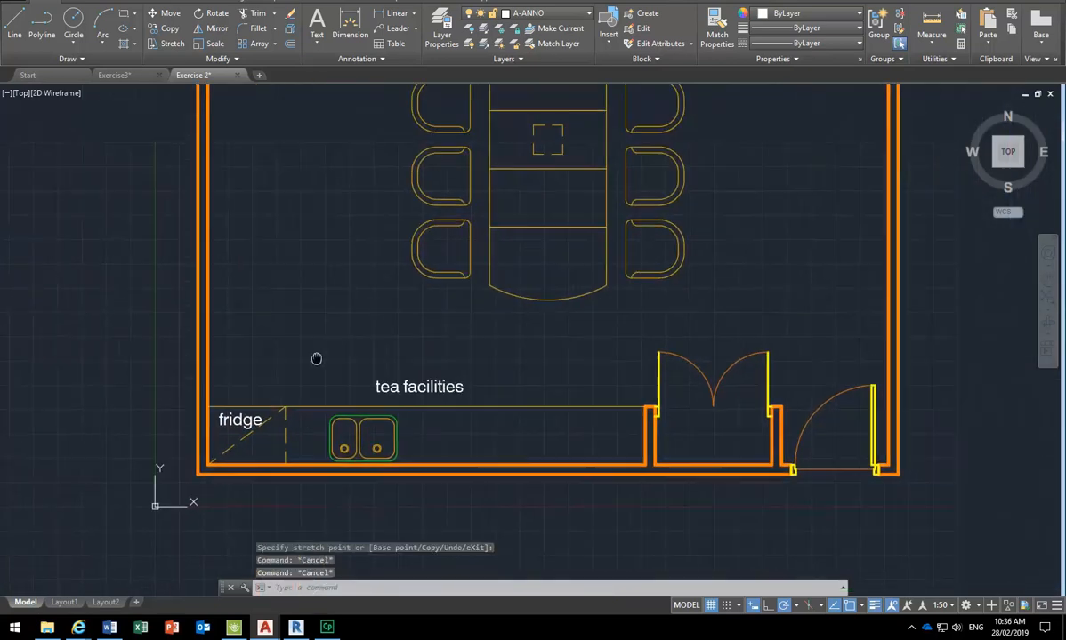
# - Examine the whole boardroom plan and review the command history of the recent text commands
pyautogui.moveTo(350, 331); pyautogui.dragTo(266, 451, button='middle')
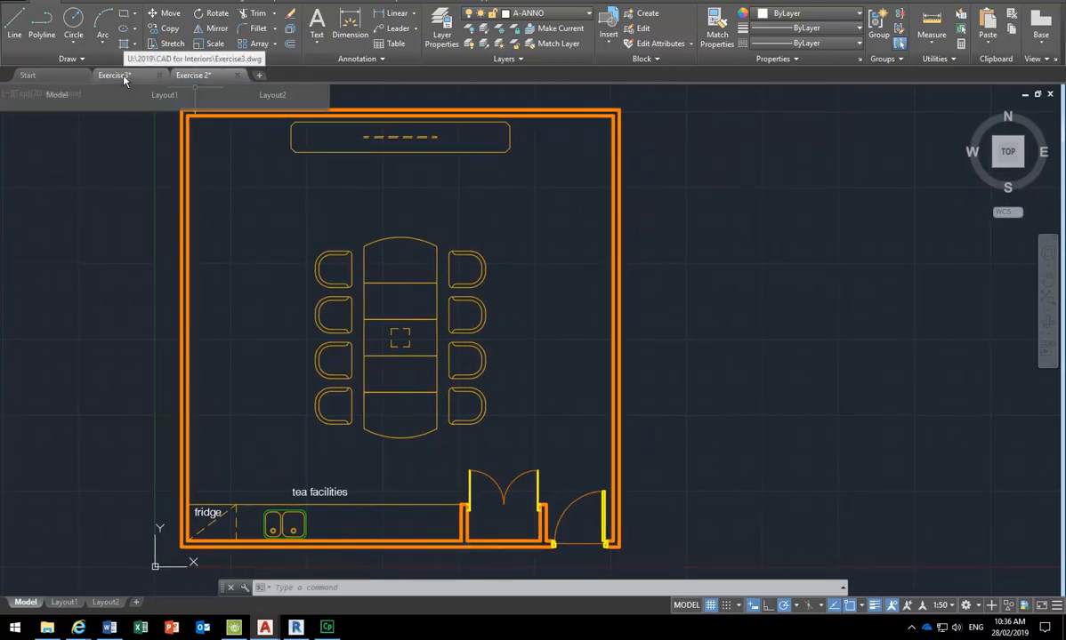
pyautogui.press('F2')
pyautogui.press('F2')
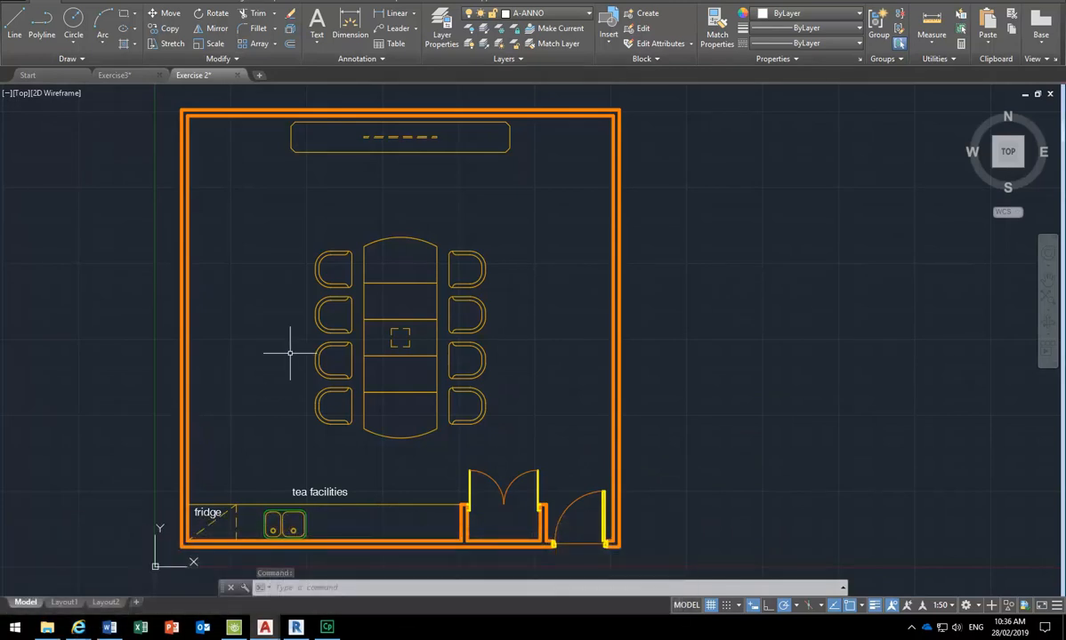
pyautogui.press('F2')
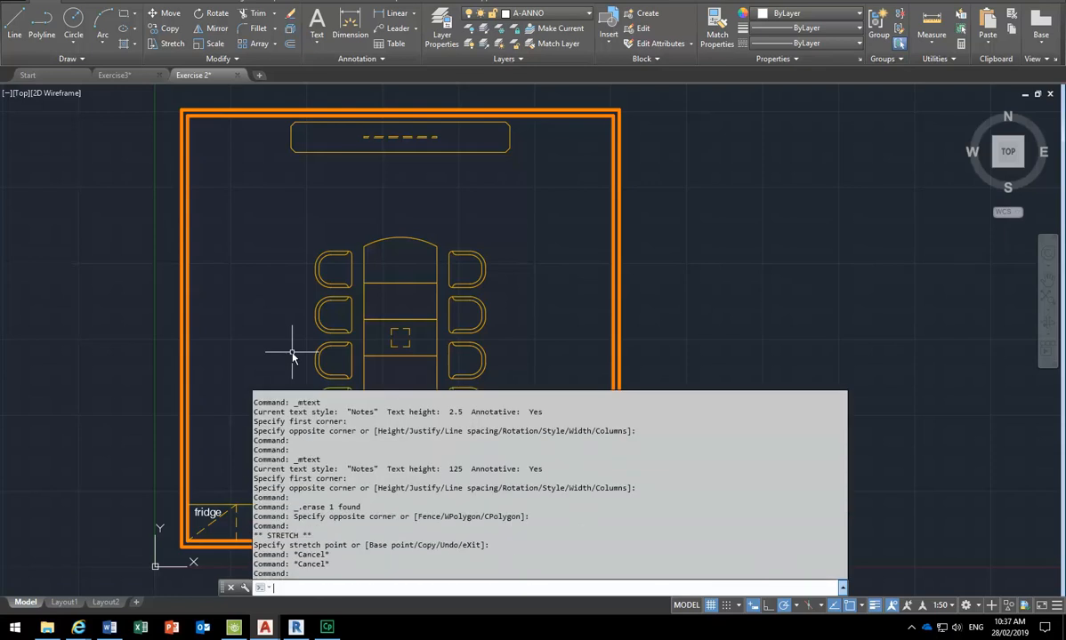
pyautogui.press('F2')
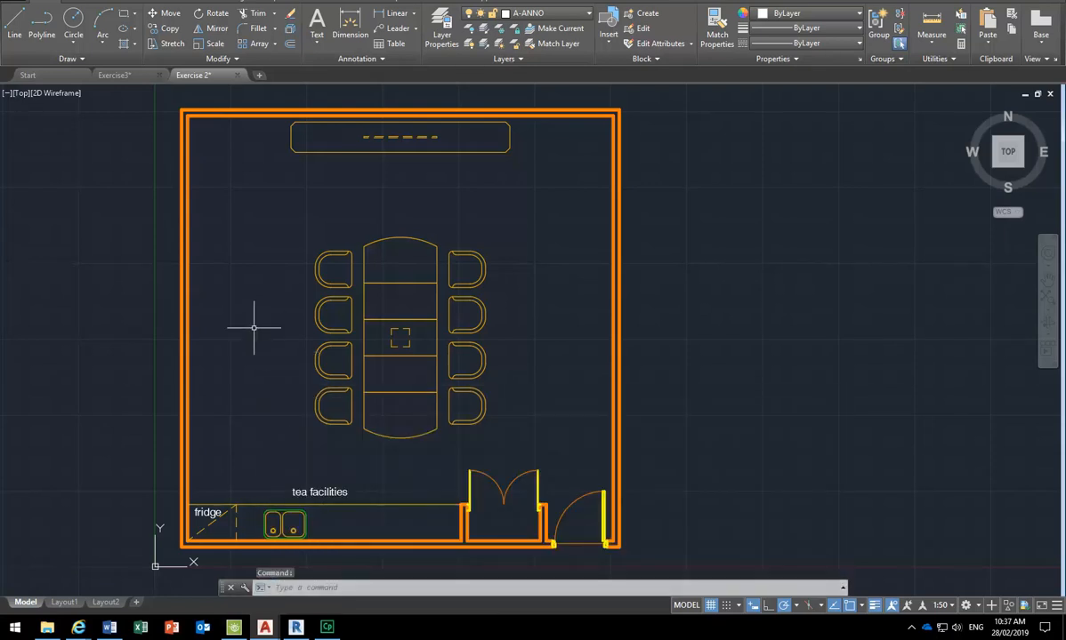